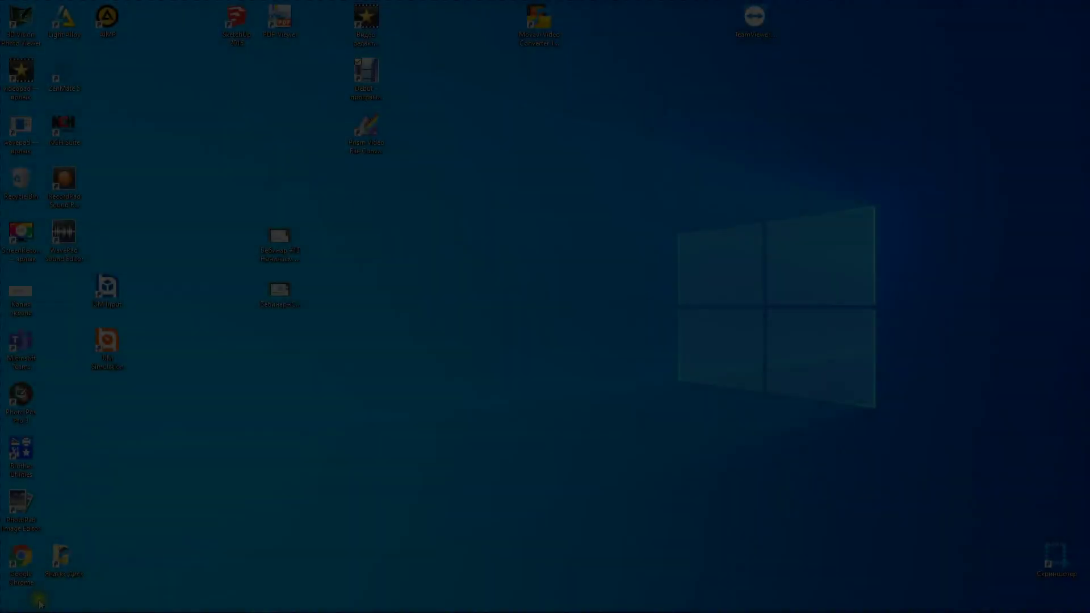
Launch UM Input from the Universal mechanism 9 x64 program group and create a new object.
key("super")
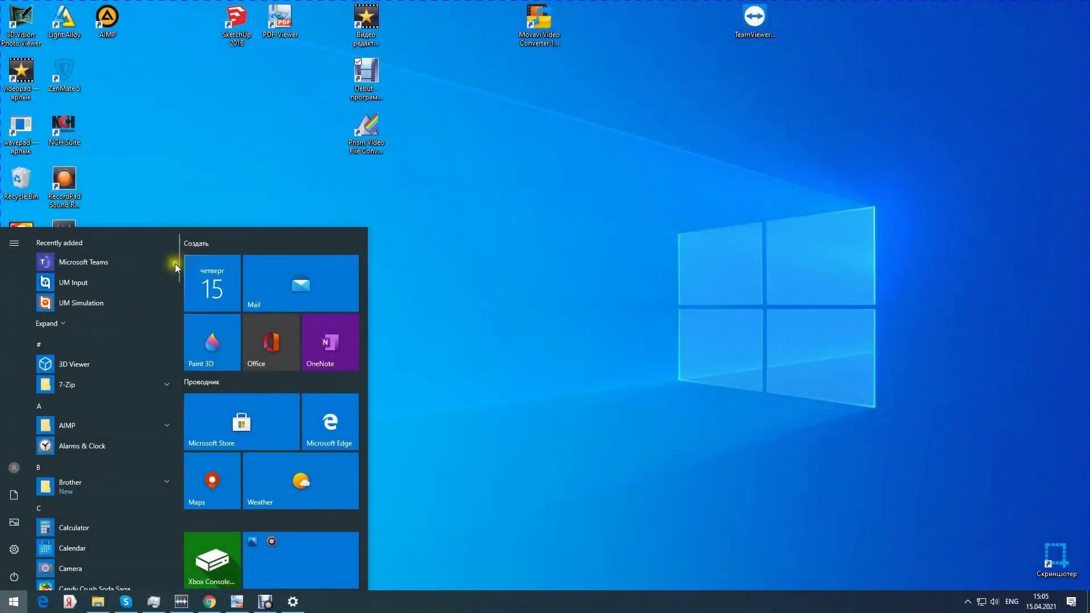
left_click_drag(175, 263, 169, 505)
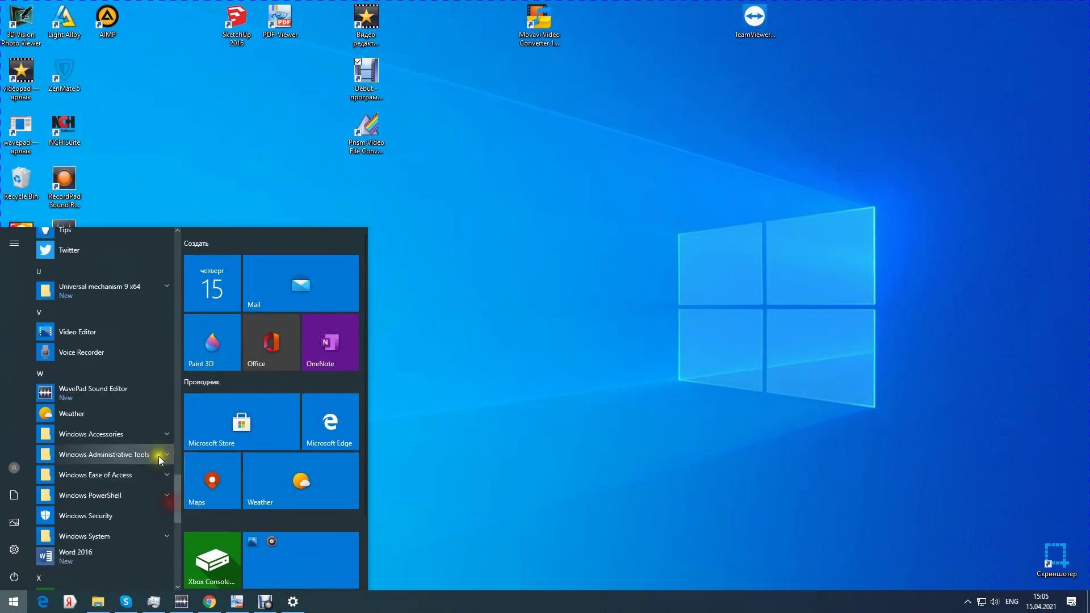
left_click(166, 288)
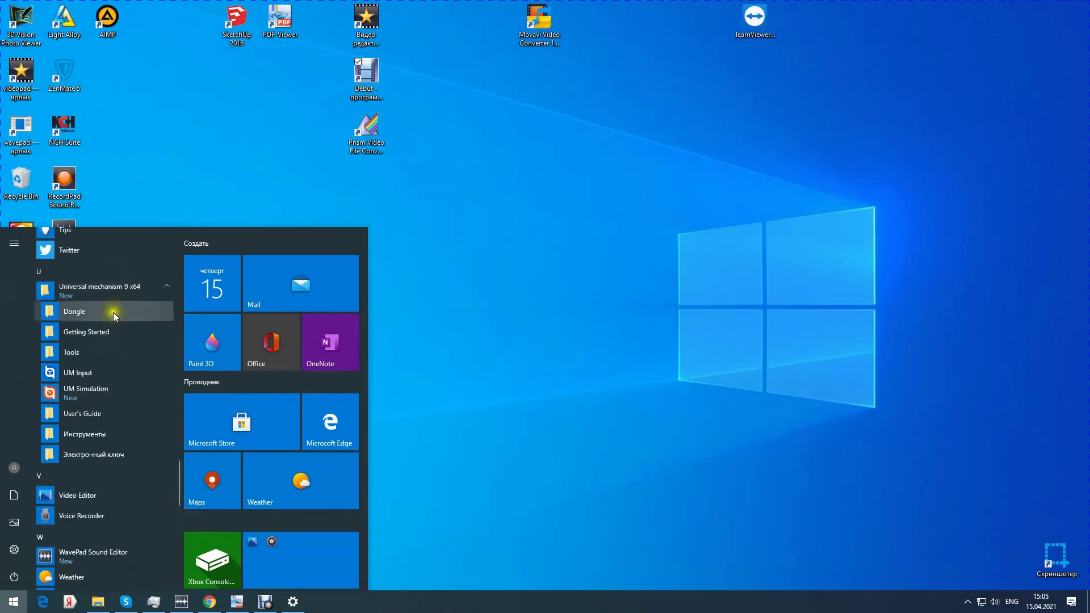
left_click(51, 374)
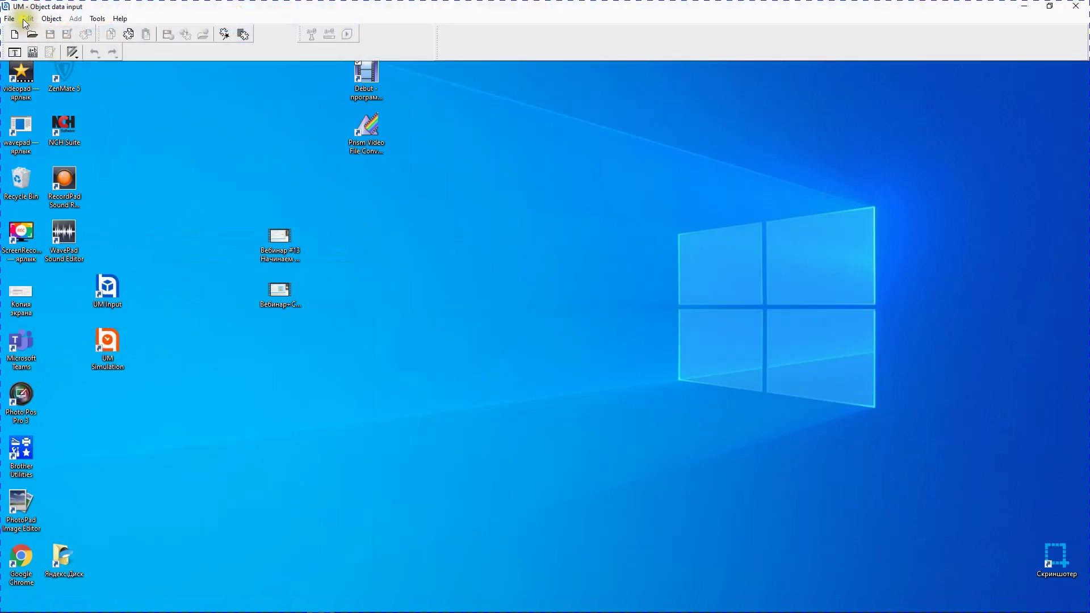
left_click(12, 18)
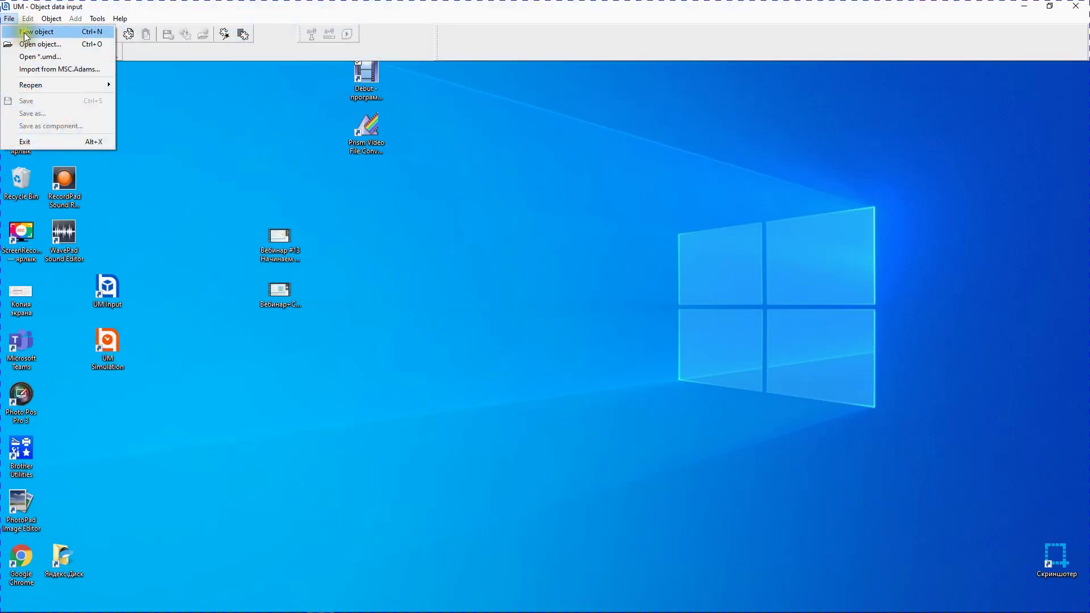
left_click(26, 32)
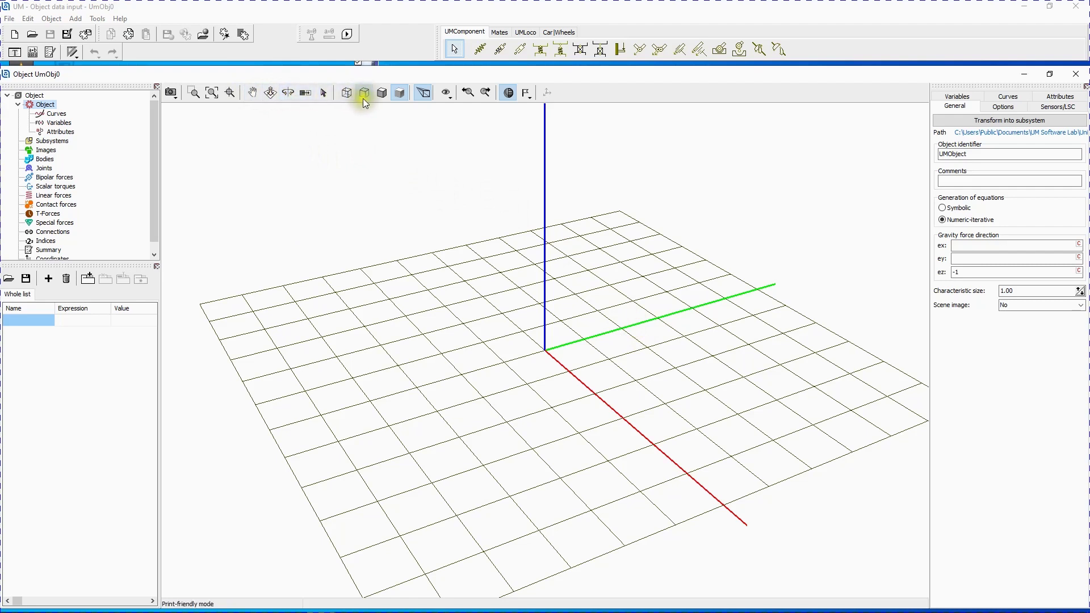
right_click(307, 160)
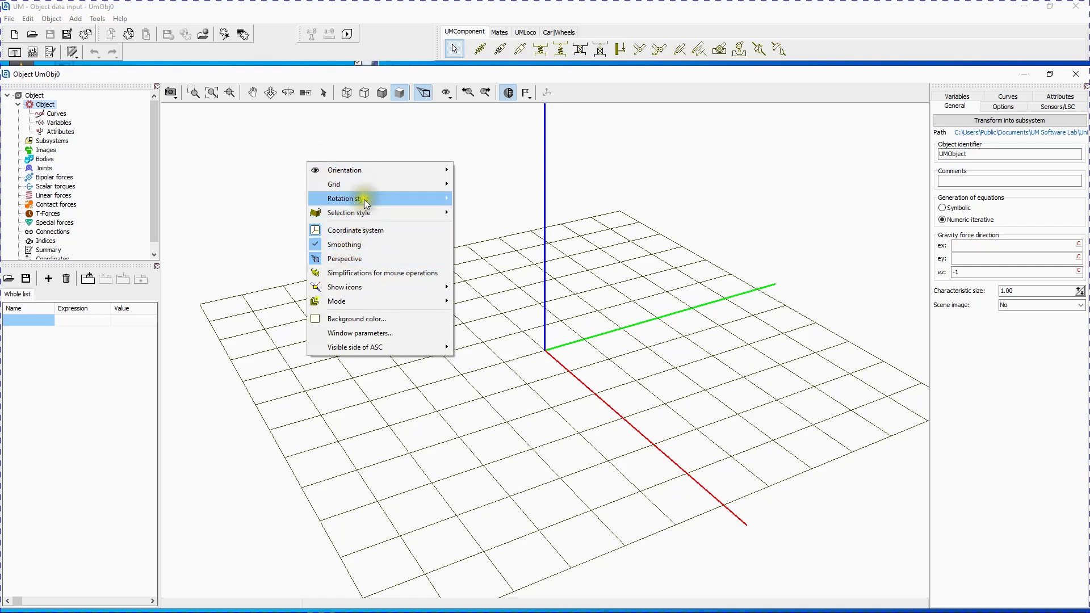
left_click(281, 203)
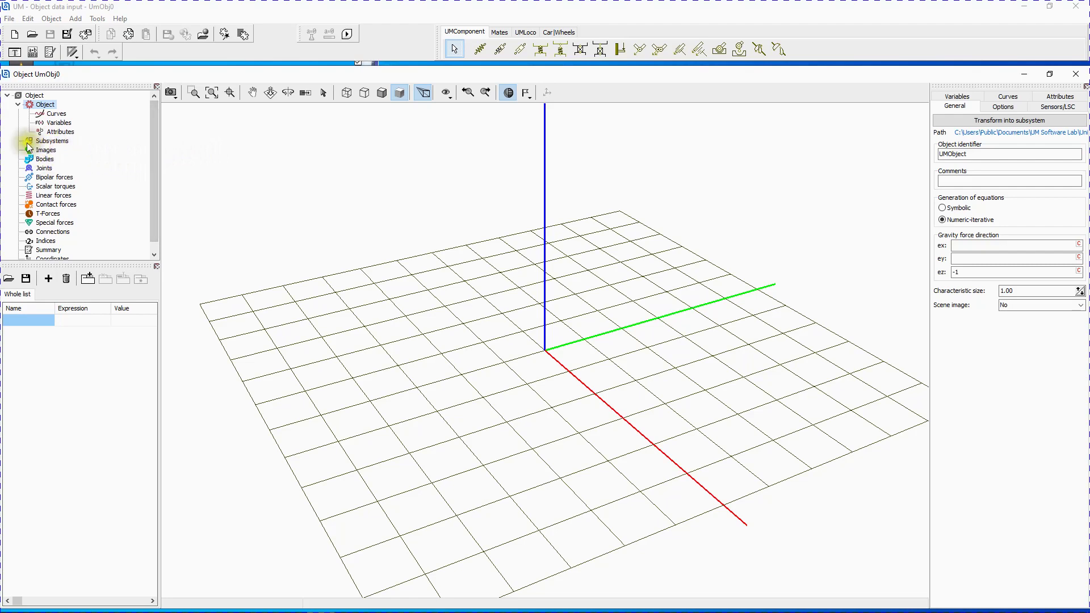
Add a new graphical object under Images and name it Support.
left_click(44, 150)
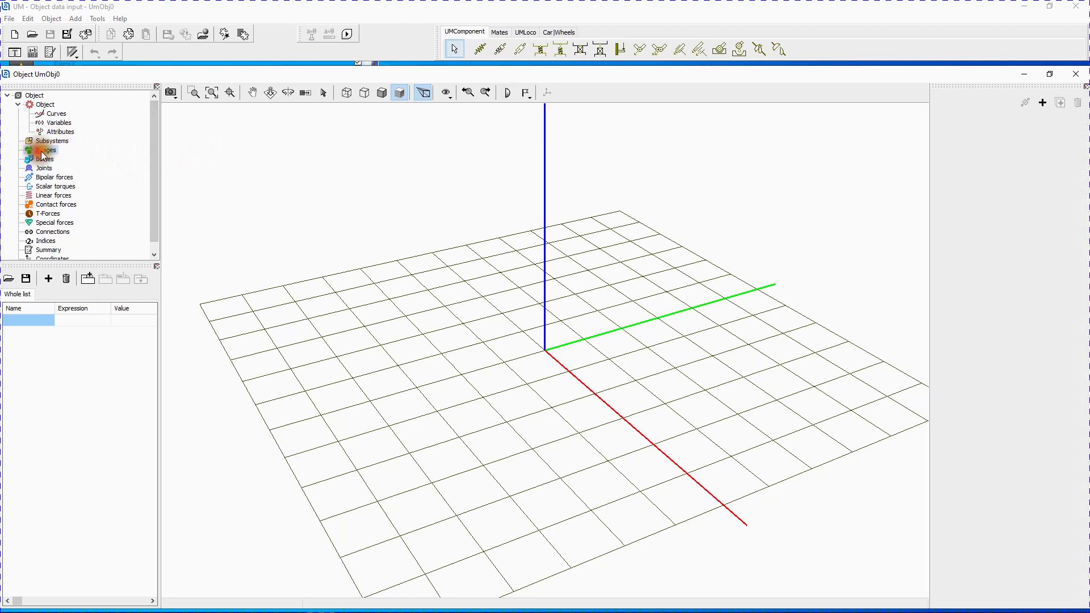
left_click(1047, 104)
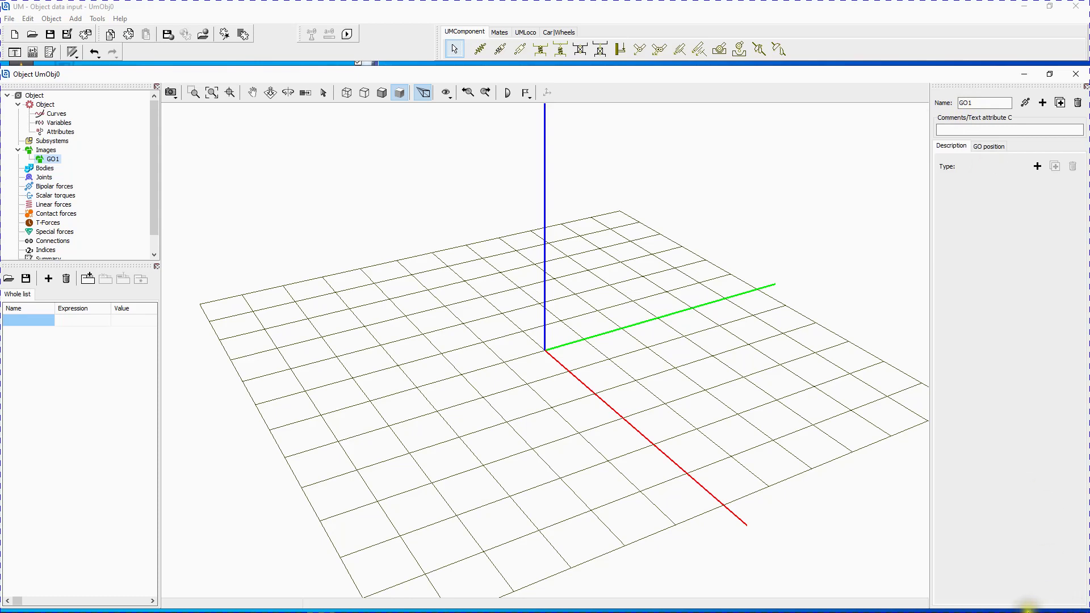
left_click(976, 102)
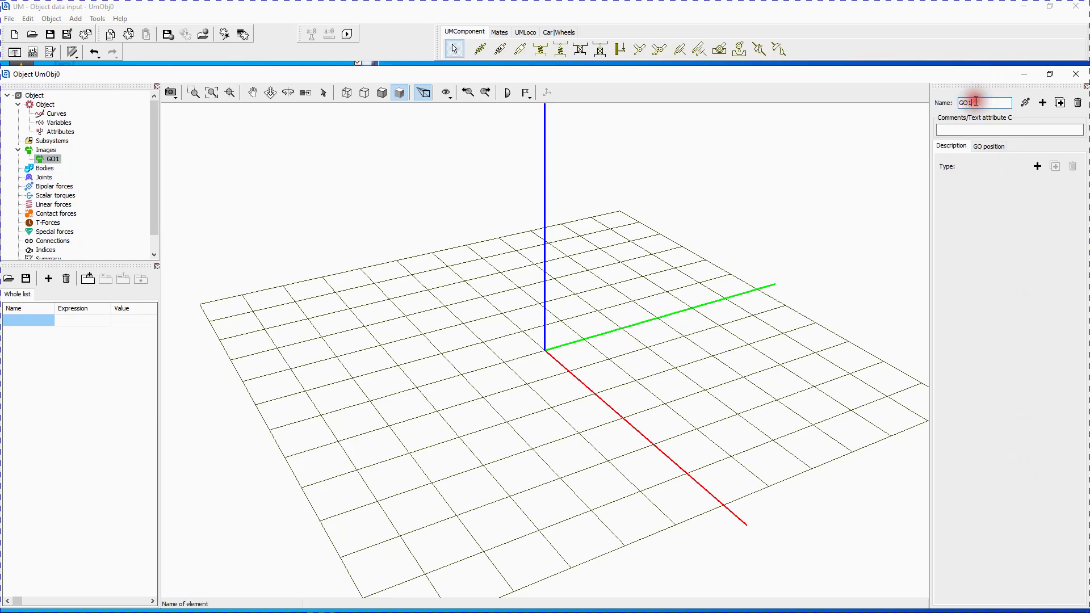
double_click(976, 102)
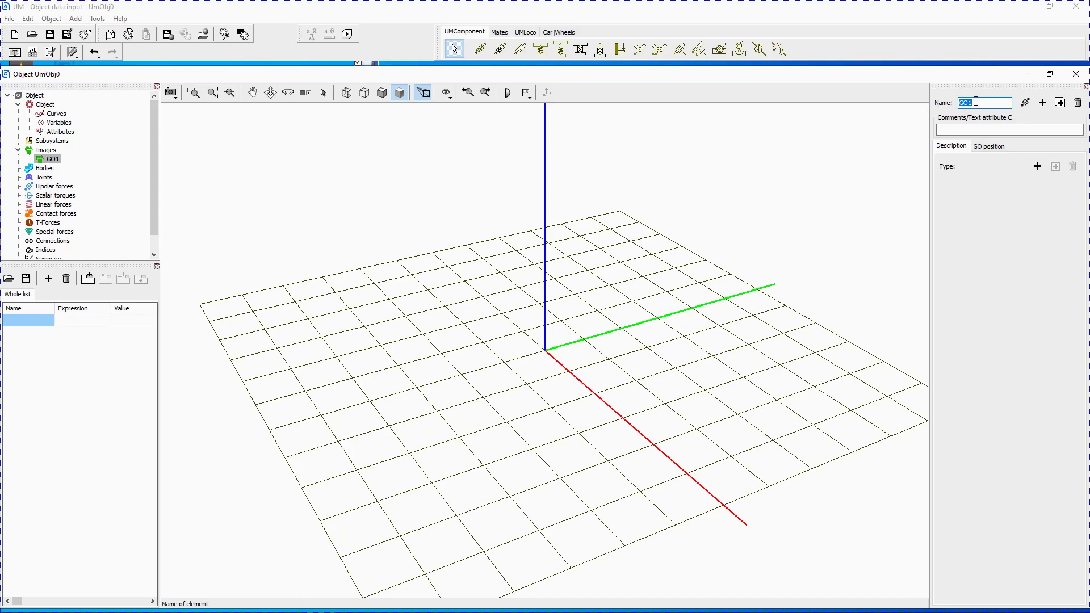
type("Support")
key("Return")
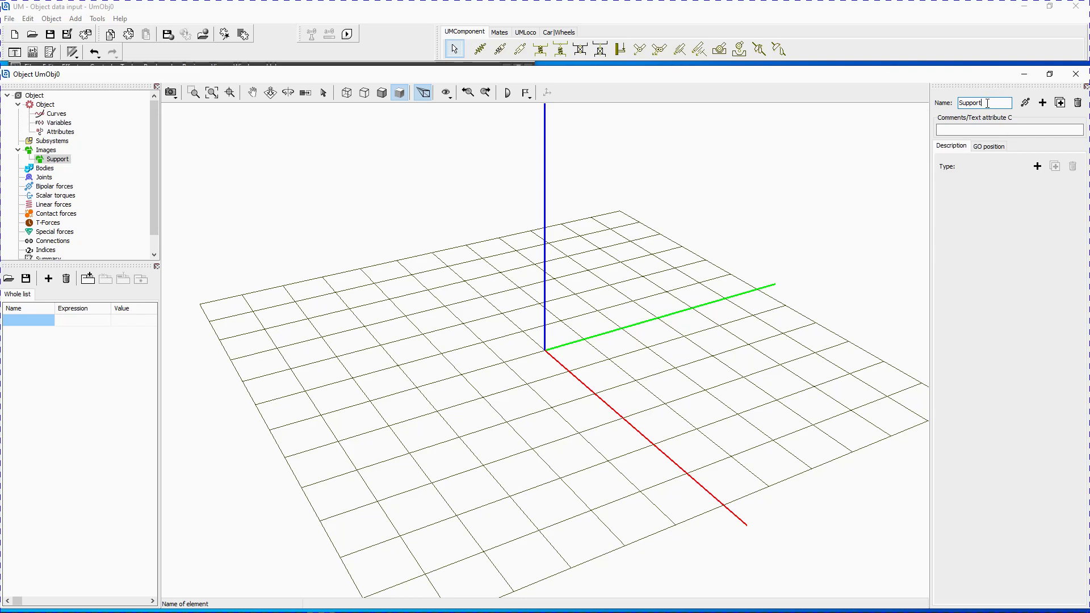
Add a graphical element of type Ellipsoid to the Support image.
left_click(1038, 167)
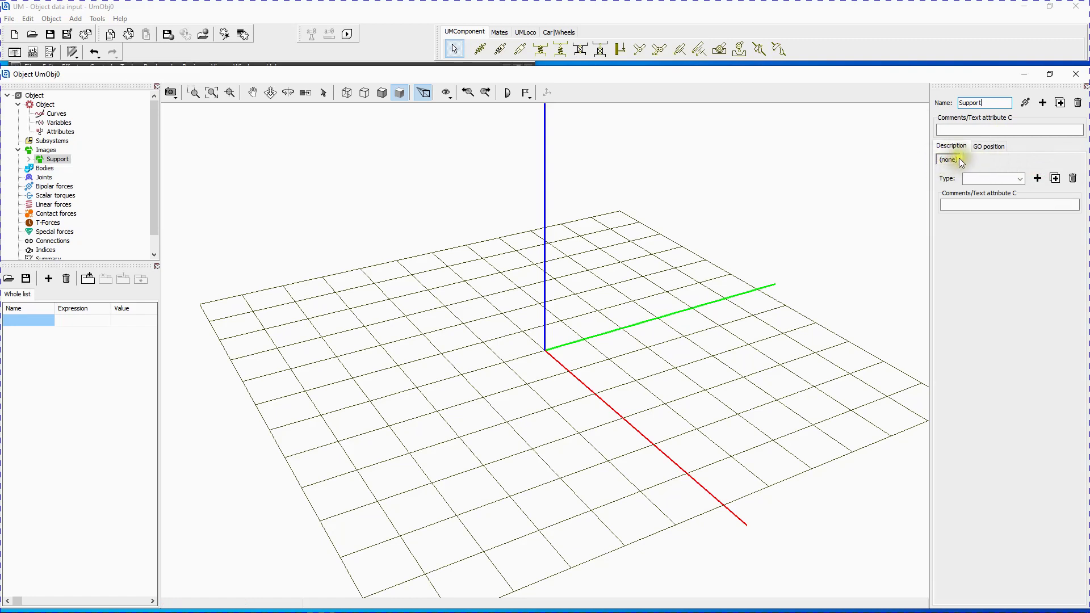
left_click(1022, 179)
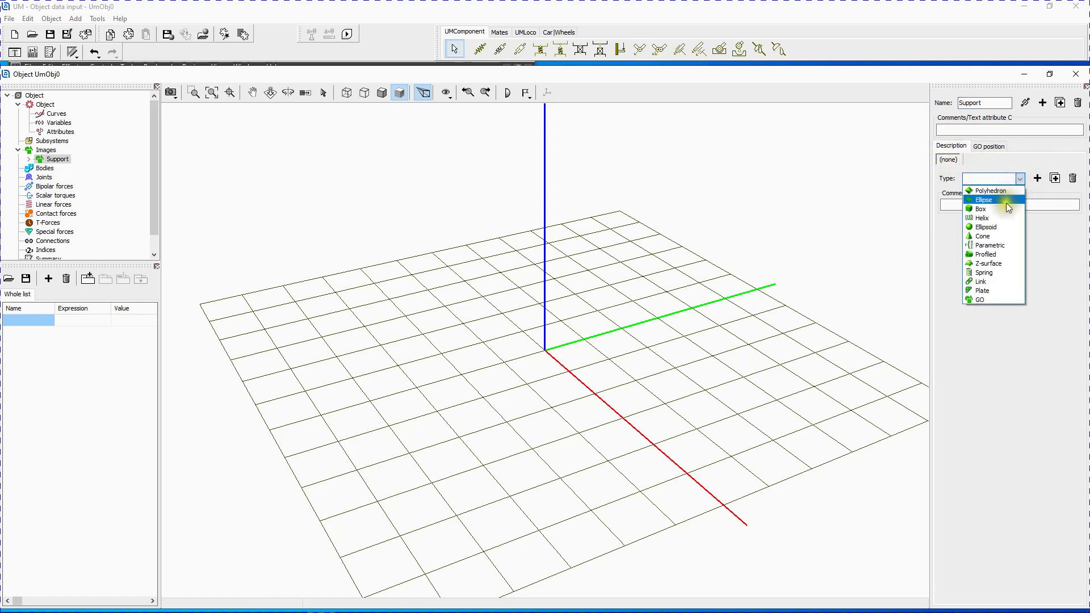
left_click(998, 226)
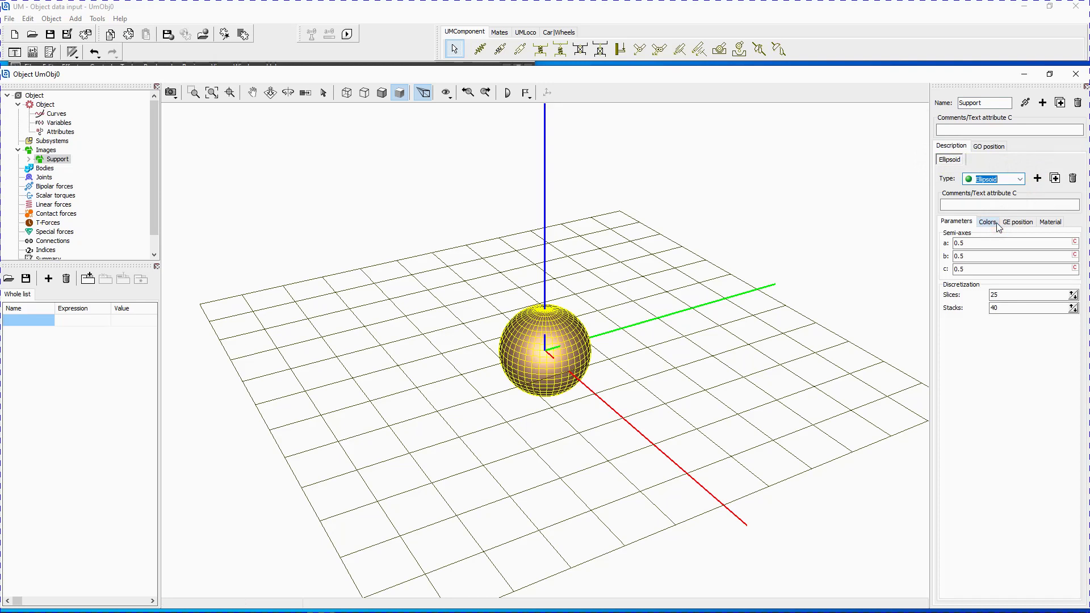
Set the ellipsoid's semi-axes a, b and c to 0.05 each.
left_click(958, 244)
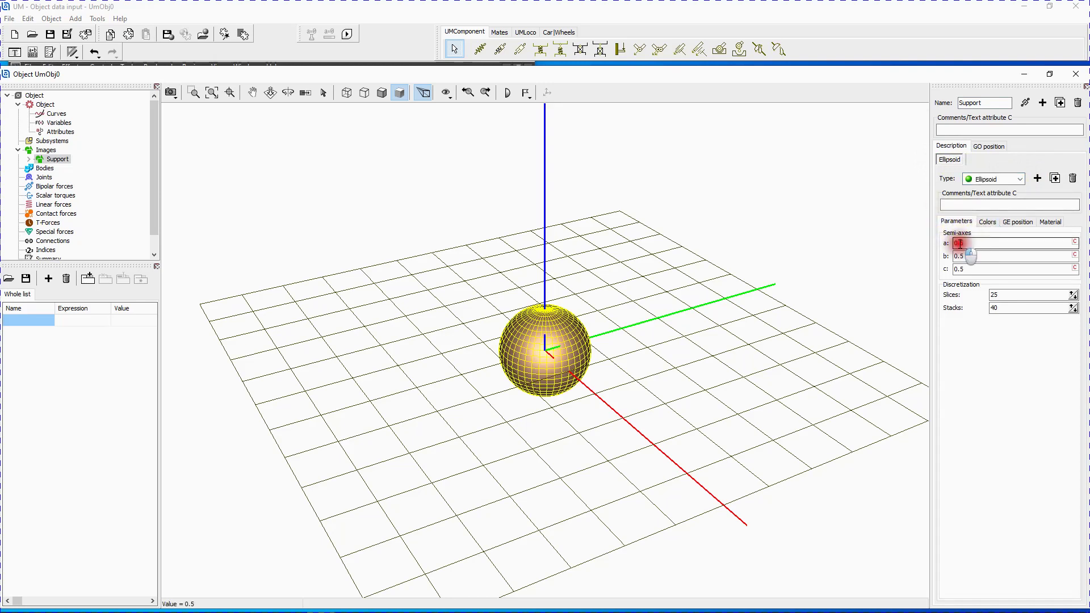
type("0")
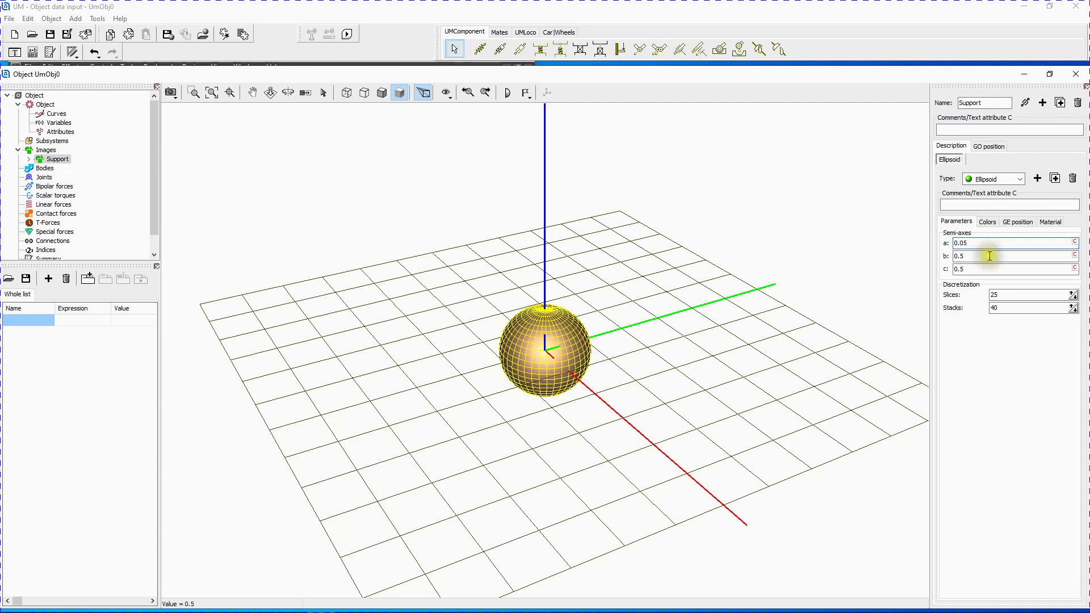
left_click(961, 257)
type("0")
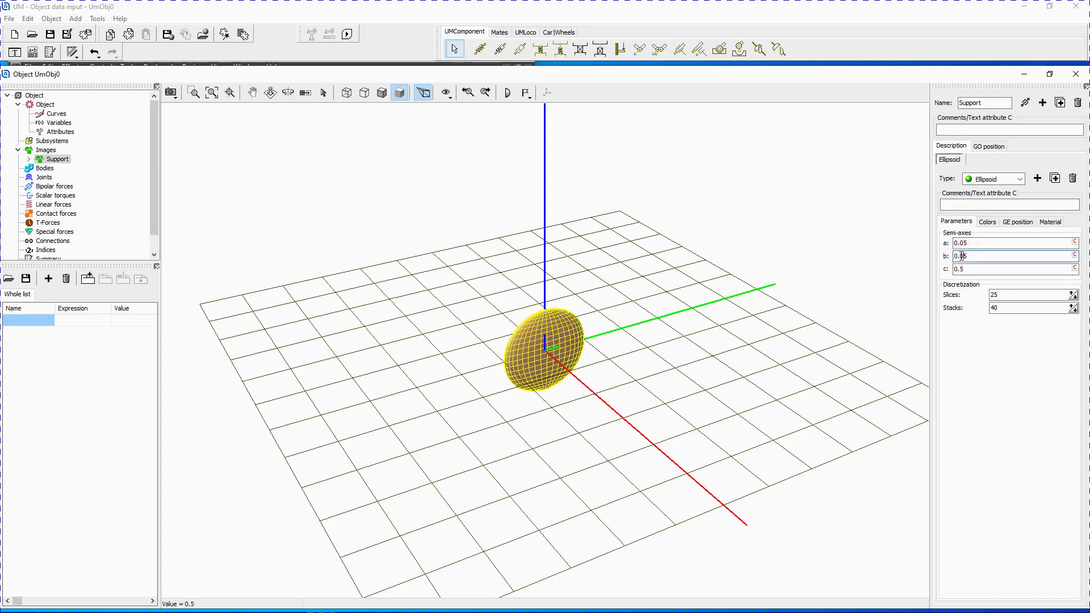
left_click(961, 269)
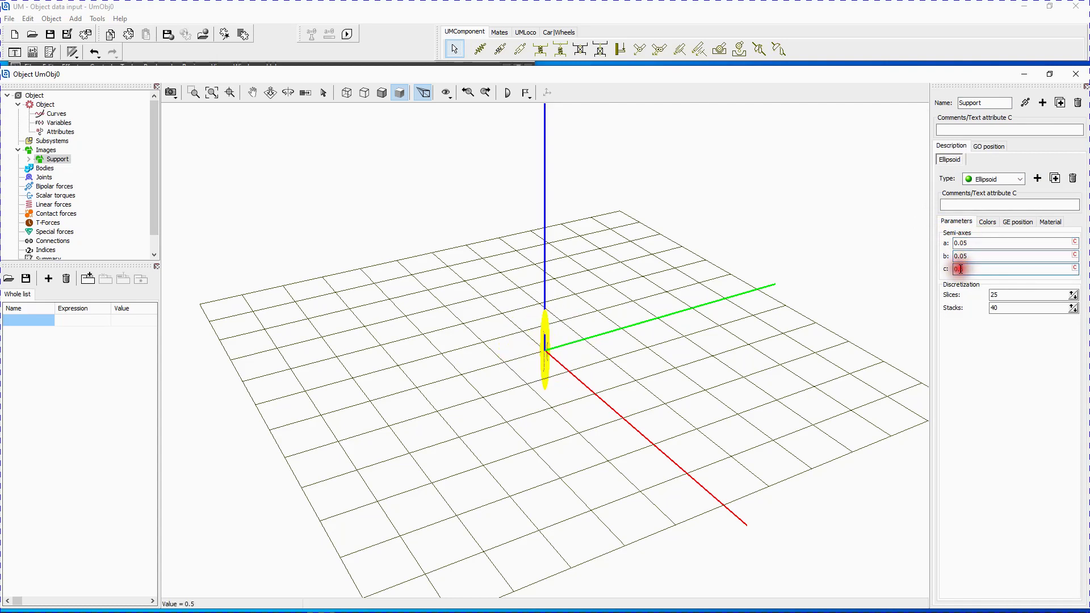
type("0")
key("Return")
left_click(833, 283)
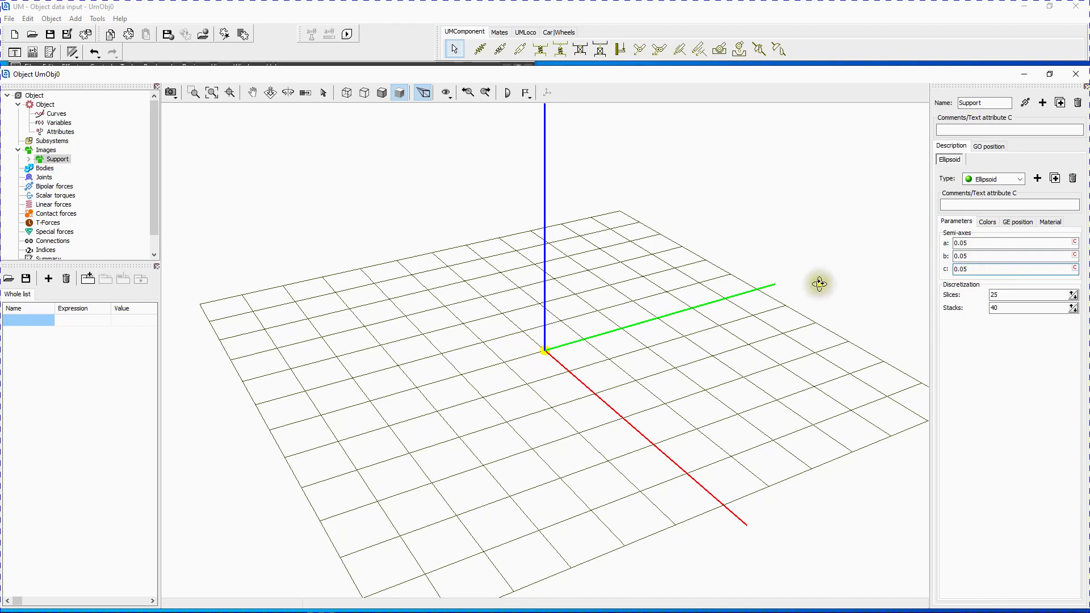
Change the ellipsoid's diffuse color to basic red.
left_click(271, 92)
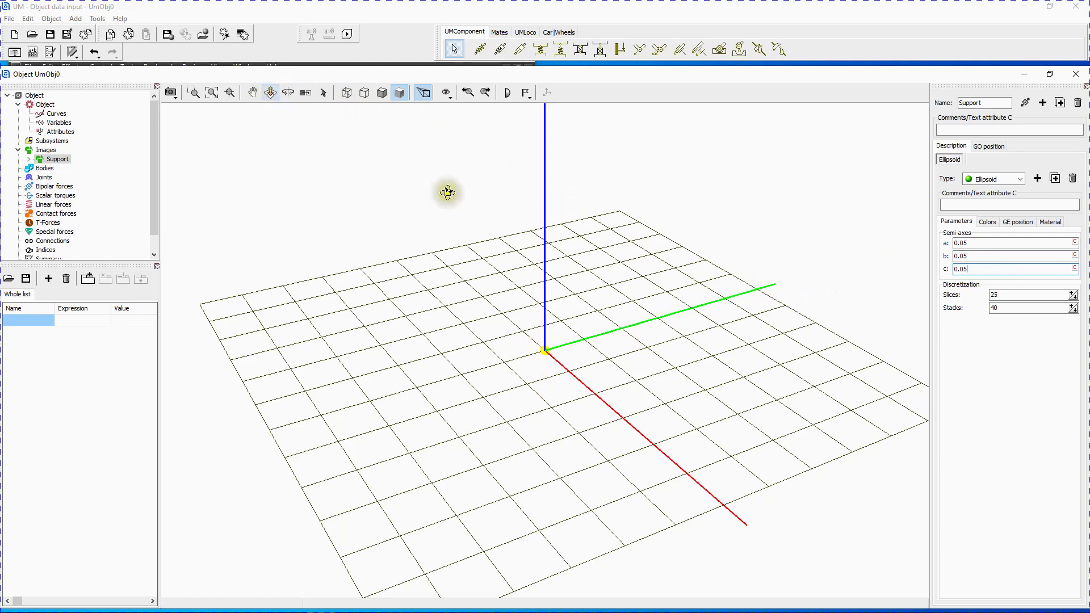
scroll(548, 364, "up", 5)
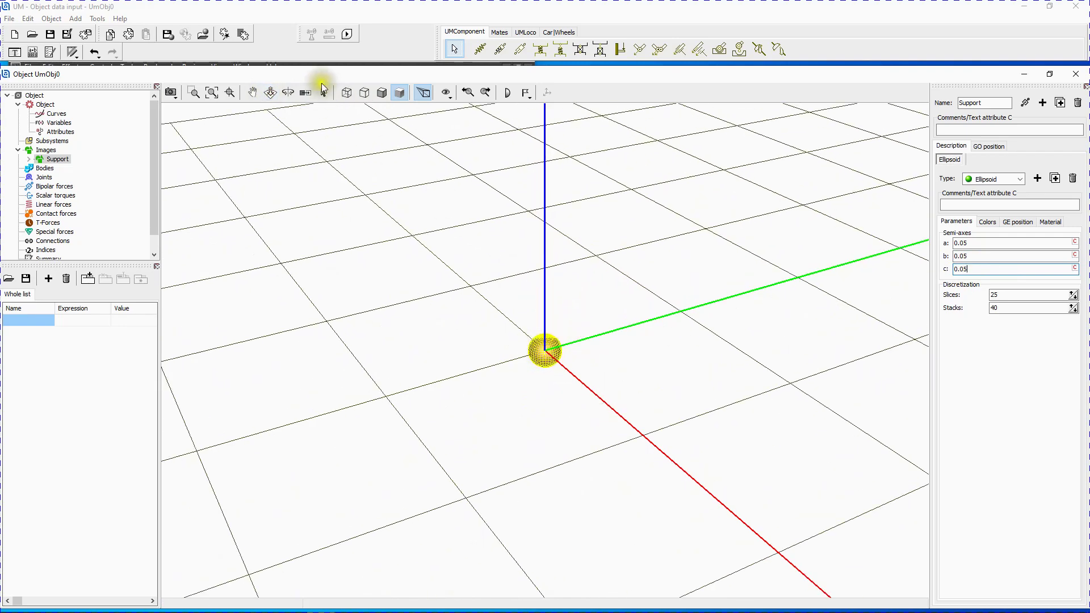
left_click(270, 93)
mouse_move(593, 359)
left_mouse_down()
mouse_move(628, 360)
mouse_move(625, 304)
mouse_move(628, 333)
mouse_move(619, 305)
mouse_move(621, 320)
left_mouse_up()
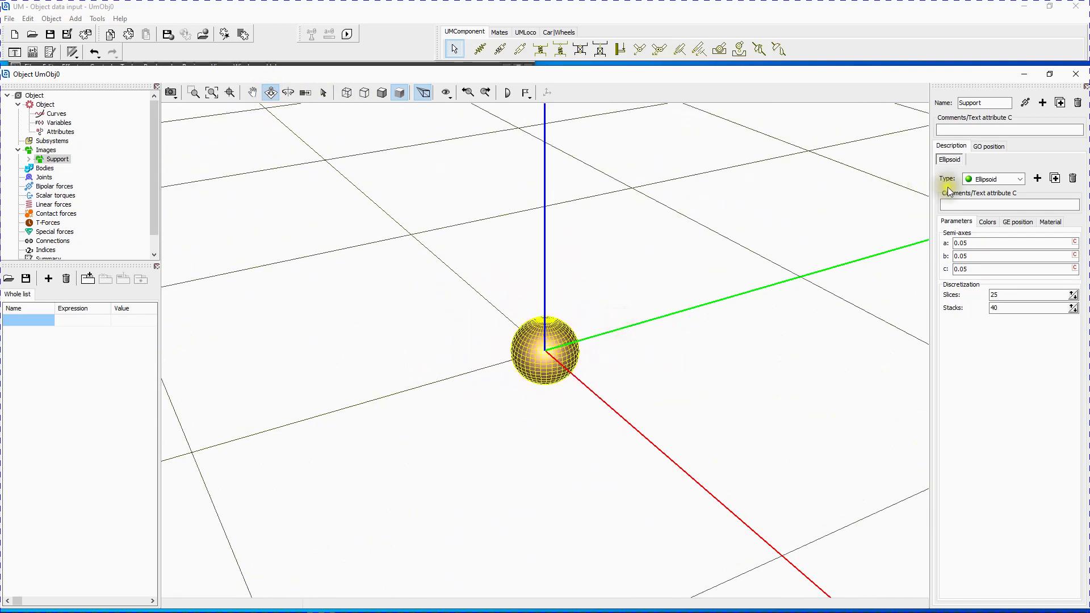
left_click(988, 223)
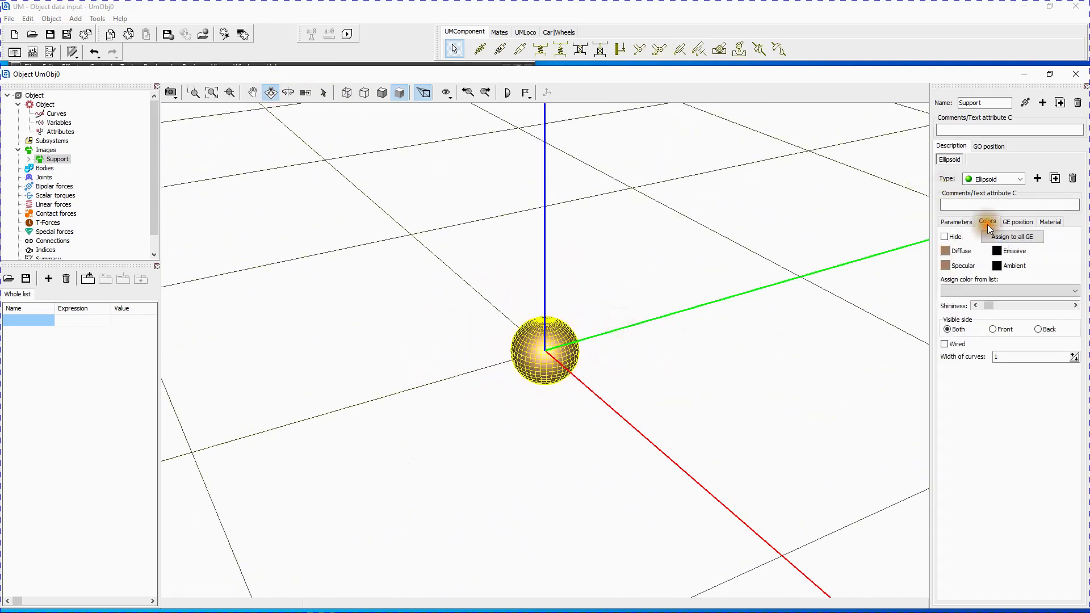
left_click(945, 251)
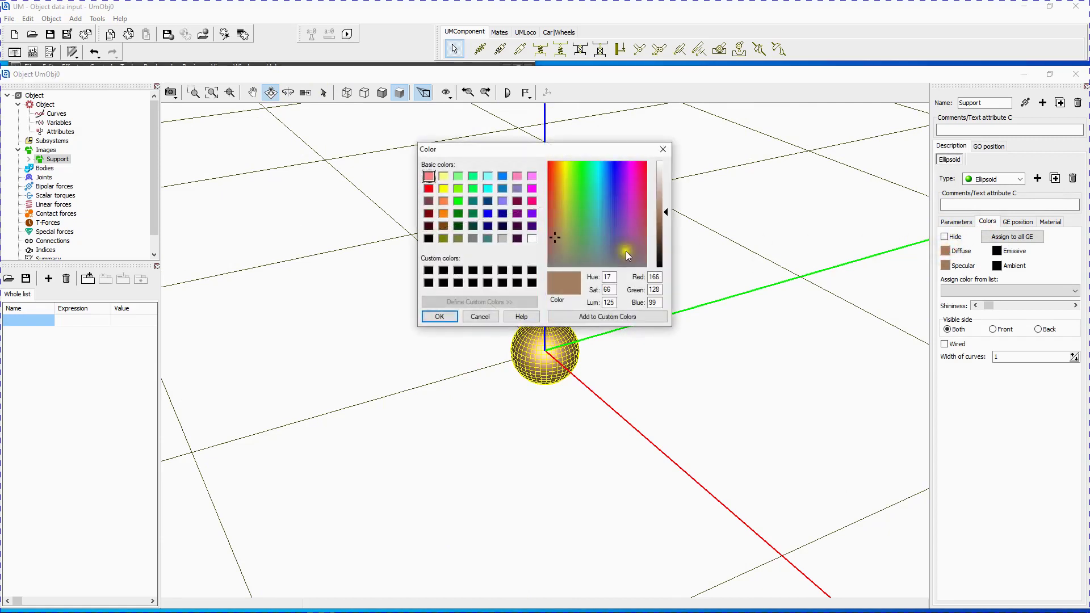
left_click(429, 189)
left_click(441, 316)
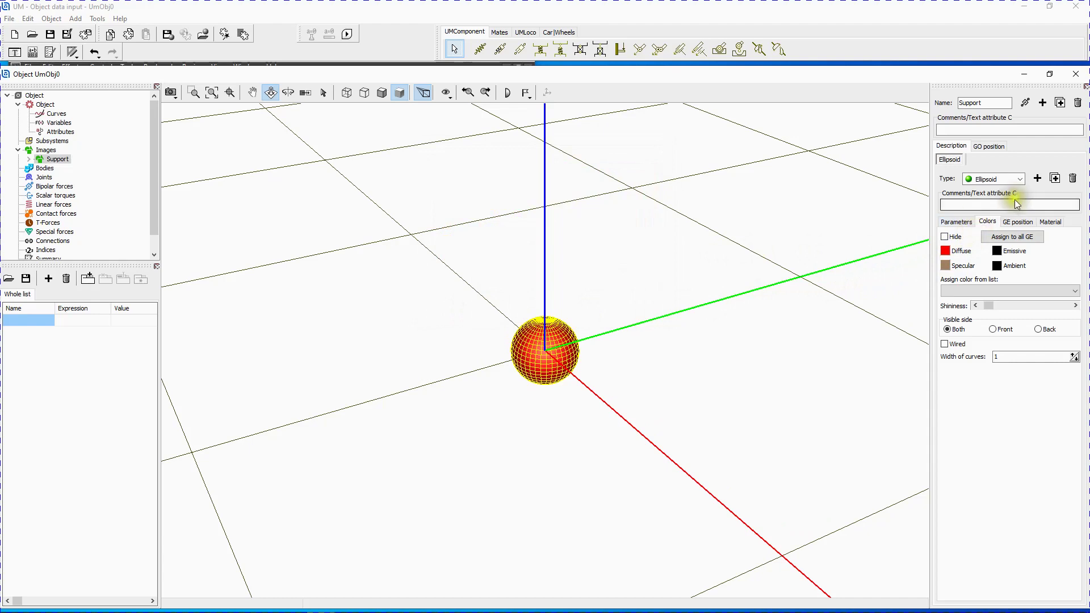
Add a second graphical element of type Cone to the Support image.
left_click(1039, 179)
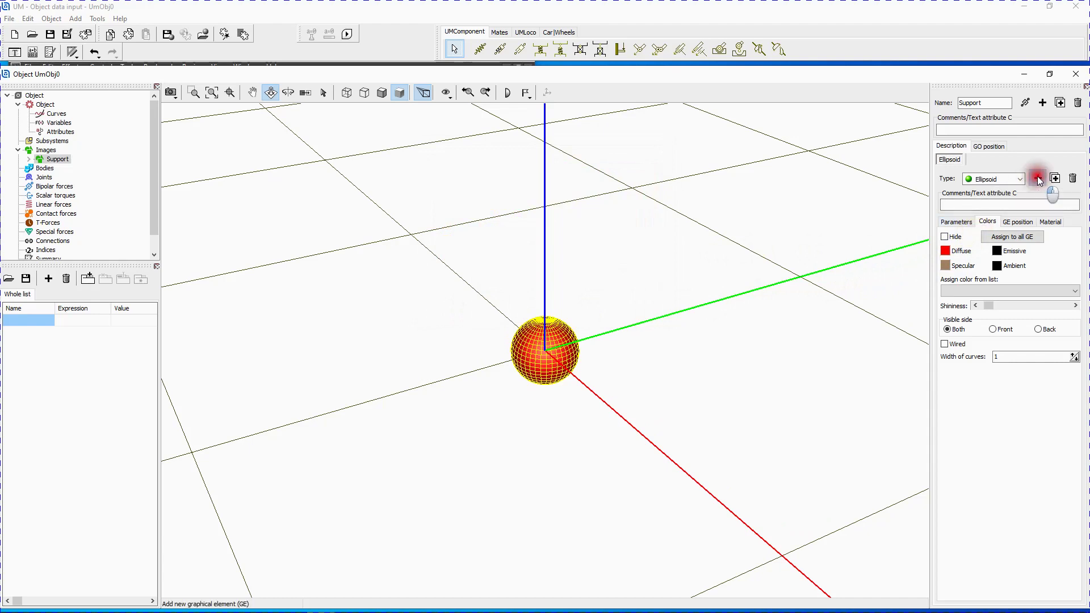
left_click(1020, 179)
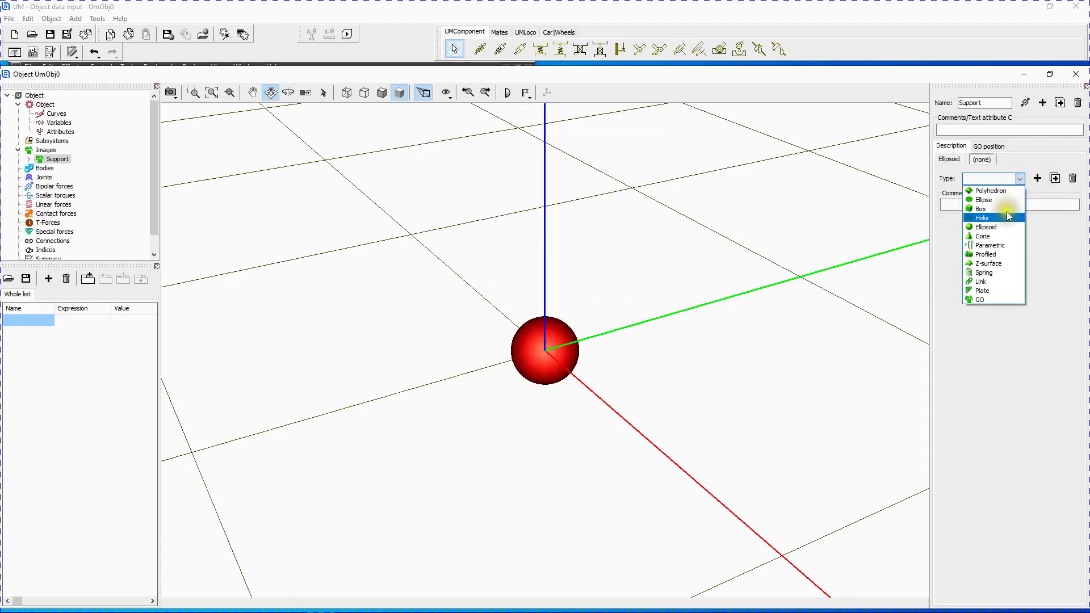
left_click(989, 237)
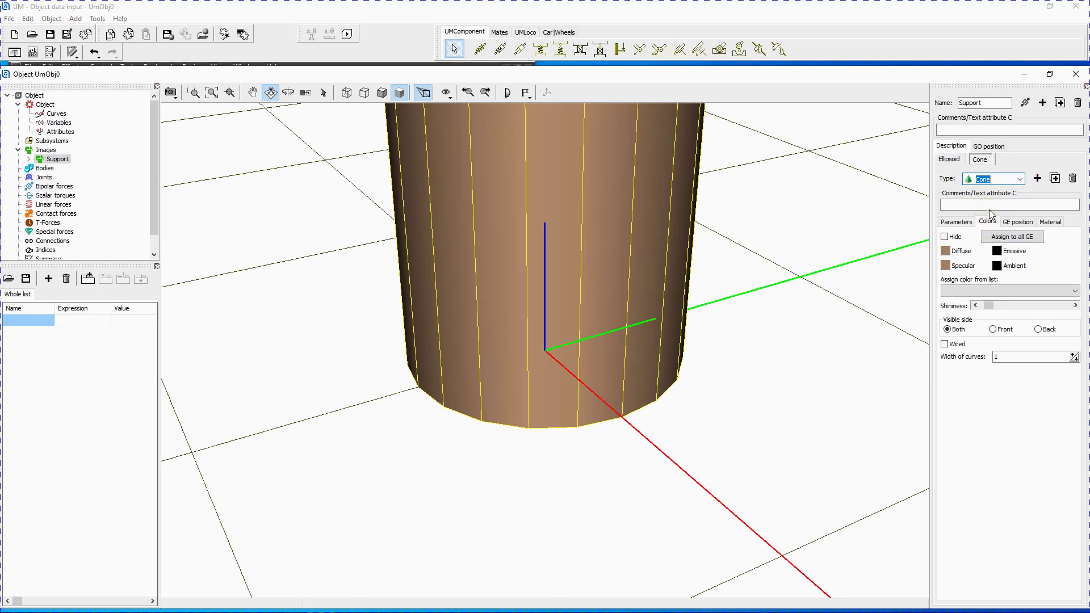
left_click(991, 219)
left_click(969, 108)
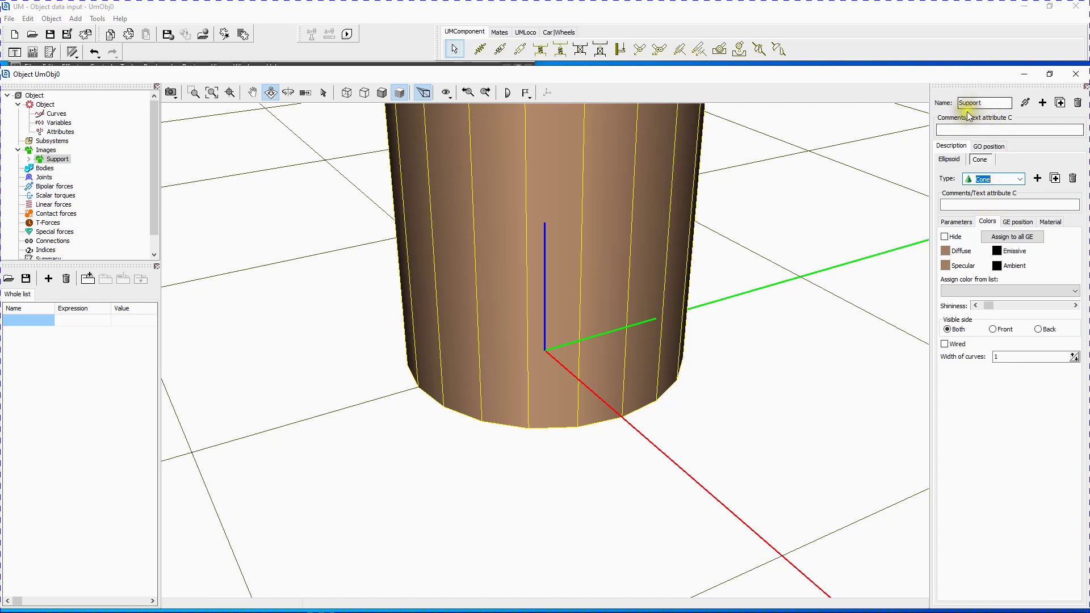
left_click(949, 106)
Set the cone's top radius R2 to 0.1, bottom radius R1 to 0 and height to 0.15.
left_click(963, 224)
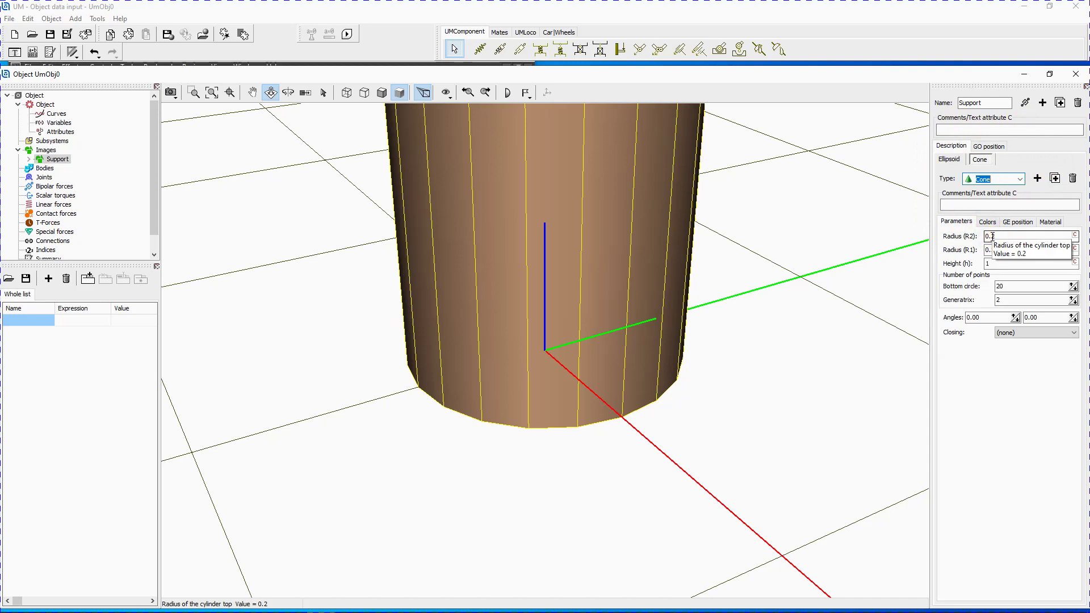
left_click(992, 236)
double_click(993, 236)
type("0.1")
left_click(991, 250)
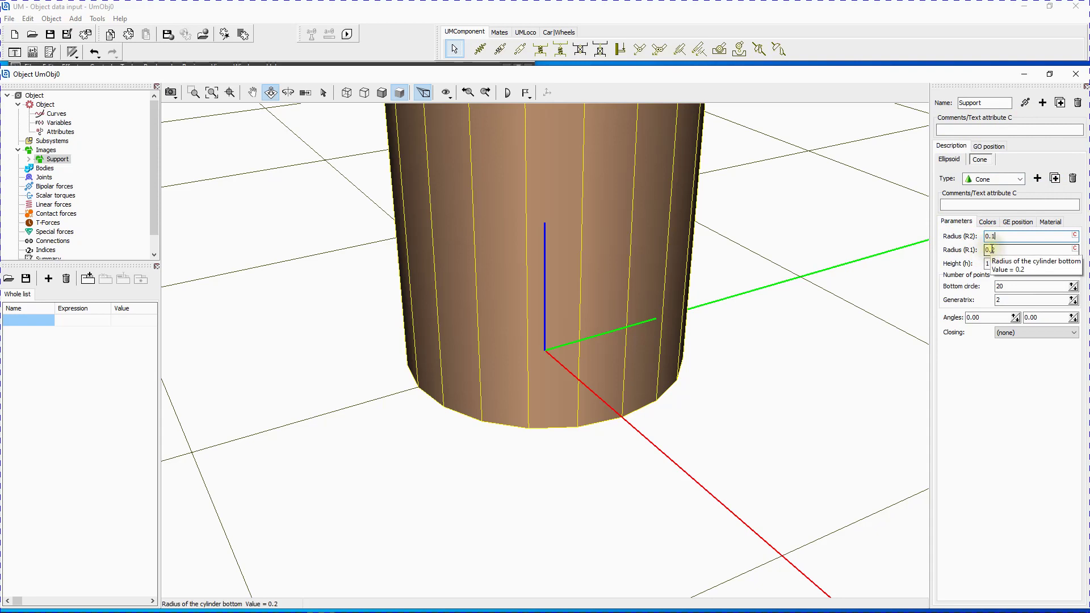
double_click(981, 250)
type("0")
left_click(990, 263)
type("0")
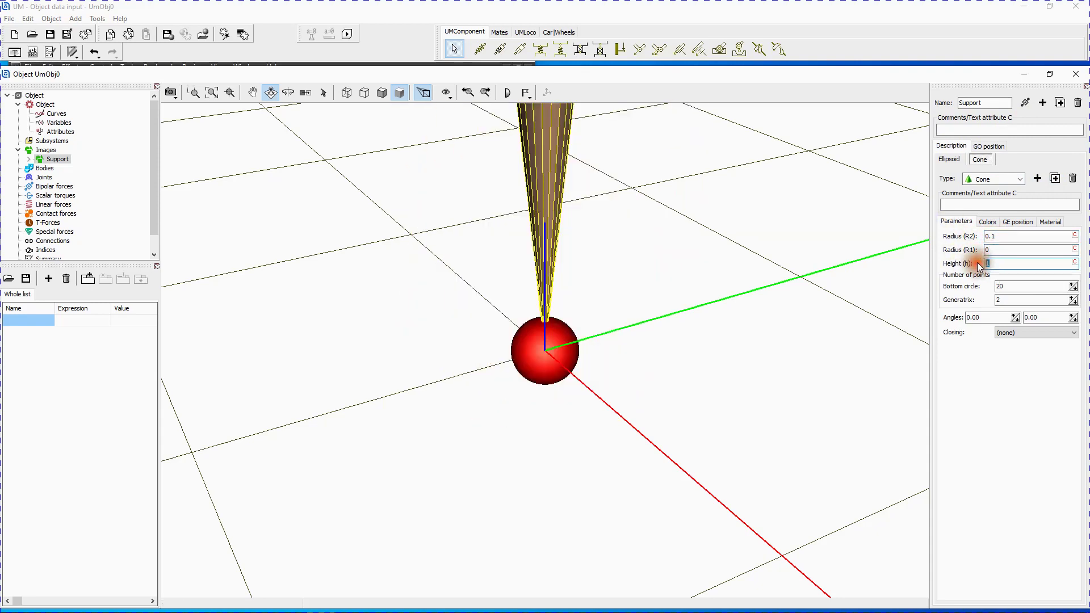
key("Return")
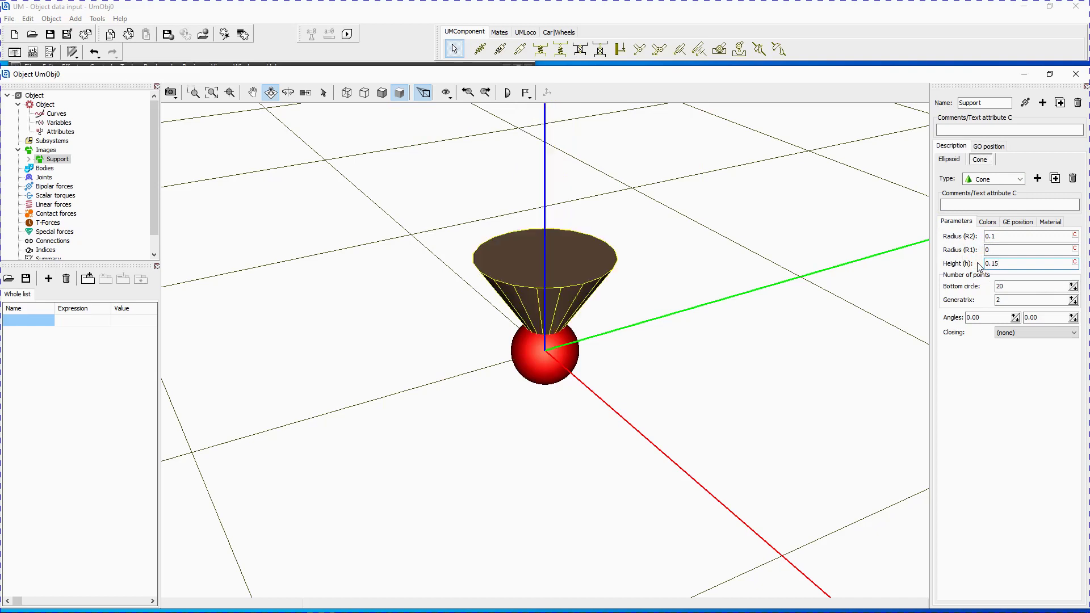
Change the Support cone's diffuse color to basic red.
left_click(987, 223)
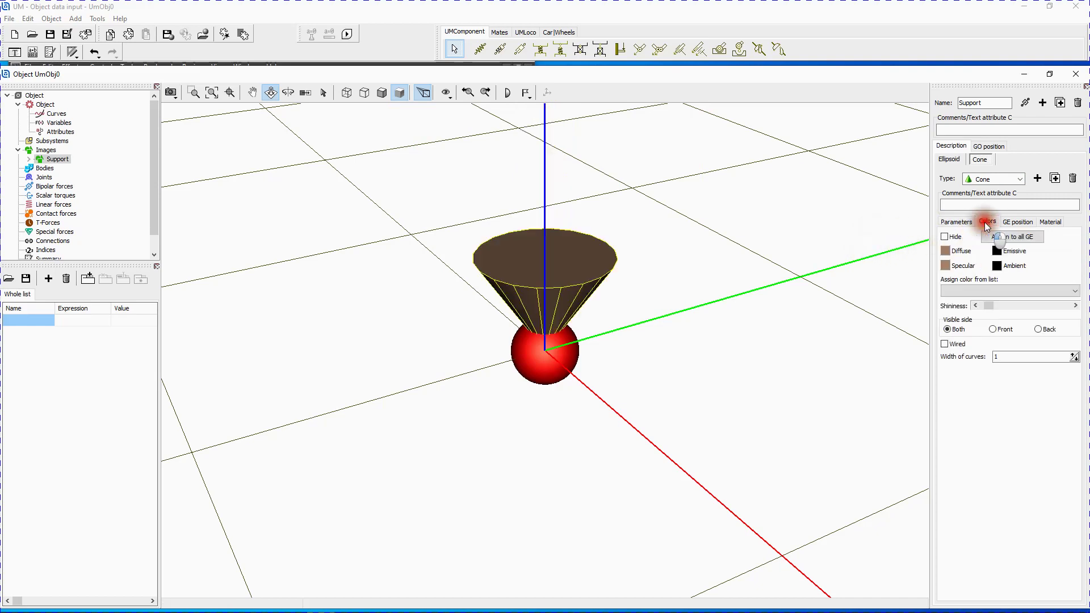
left_click(947, 251)
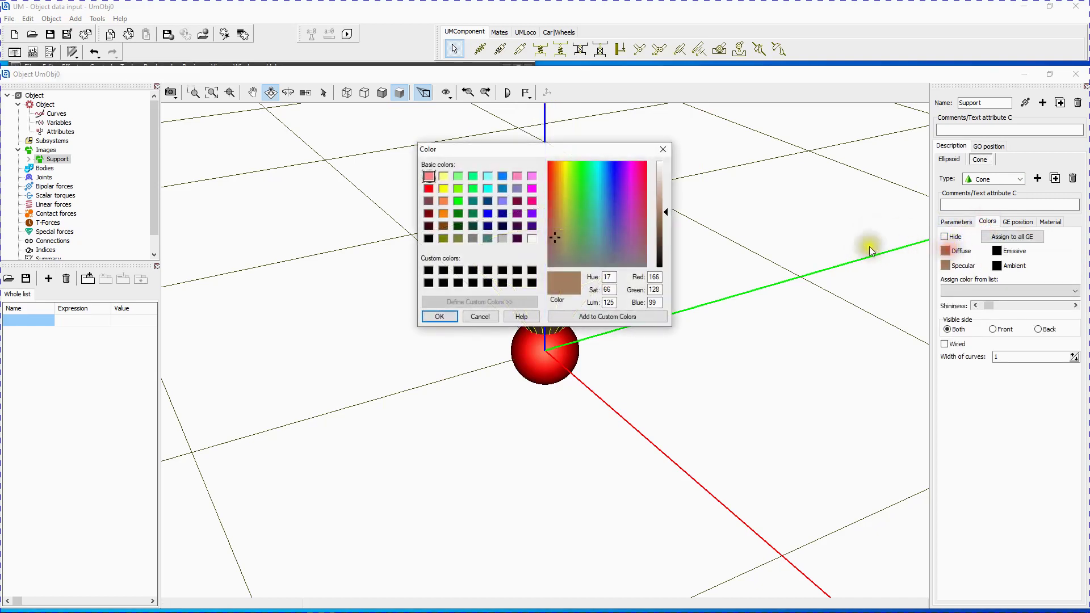
left_click(429, 189)
left_click(439, 317)
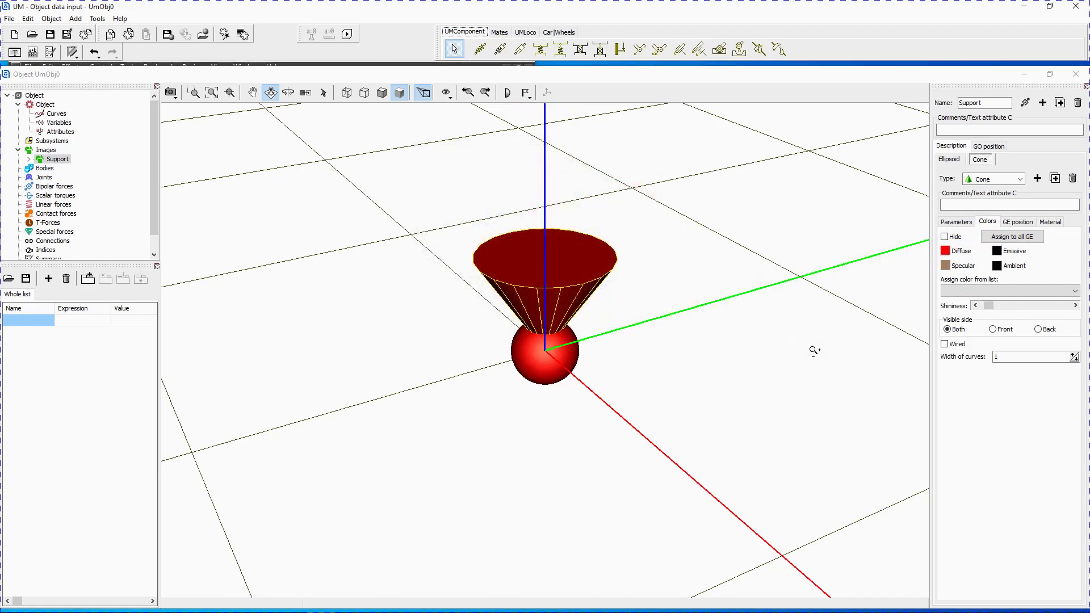
Add a third graphical element of type Box to the Support image and set its height C to 0.05.
left_click(1038, 178)
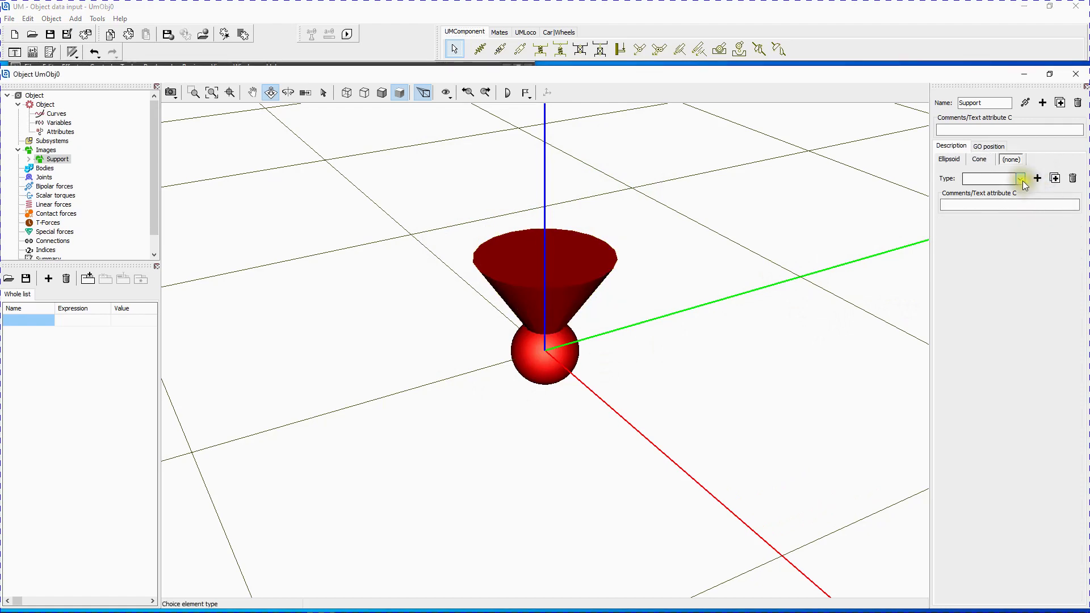
left_click(1021, 179)
left_click(993, 209)
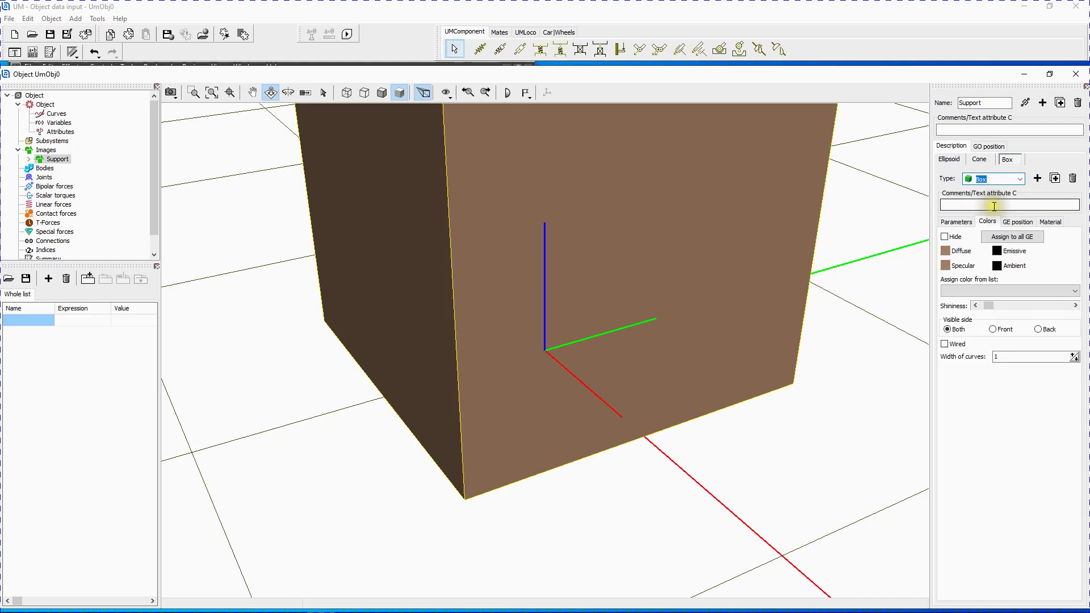
left_click(957, 222)
left_click(958, 236)
left_click(960, 248)
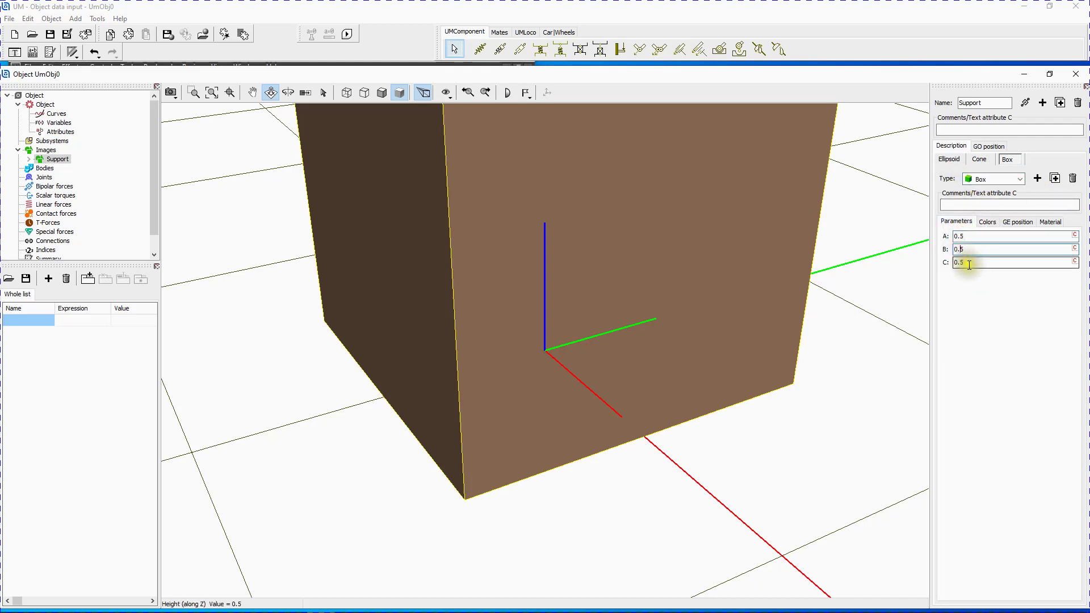
left_click(969, 262)
type("0")
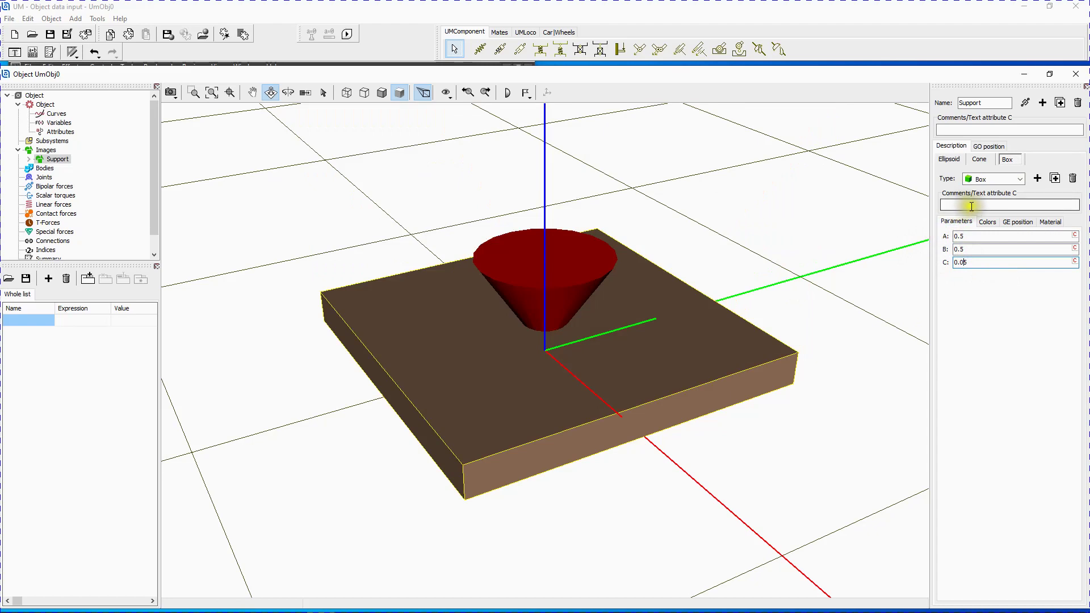
Set the box's translation along z to 0.15.
left_click(1025, 222)
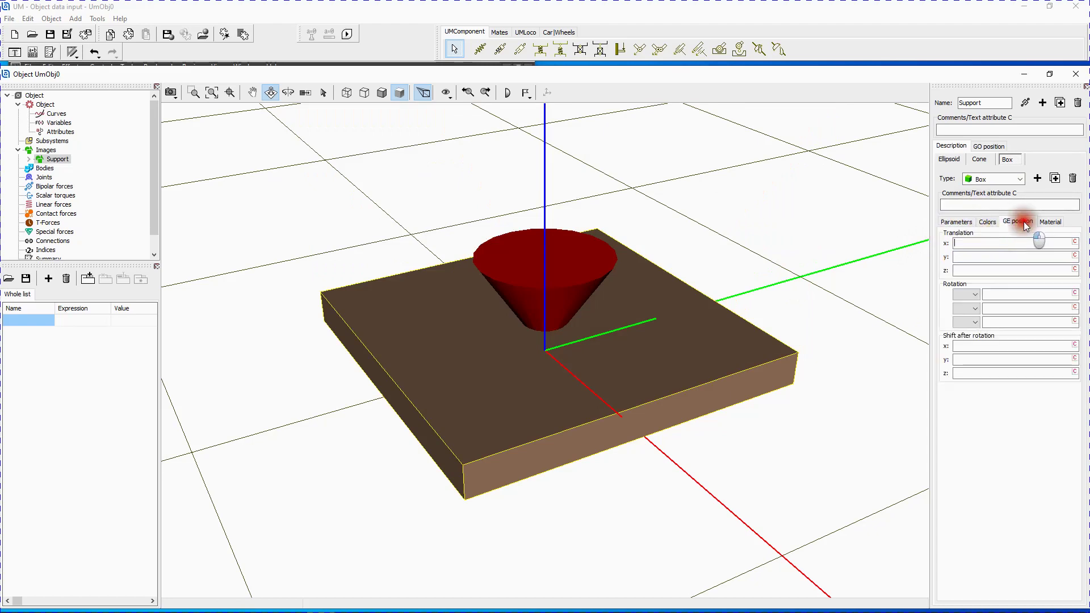
left_click(960, 244)
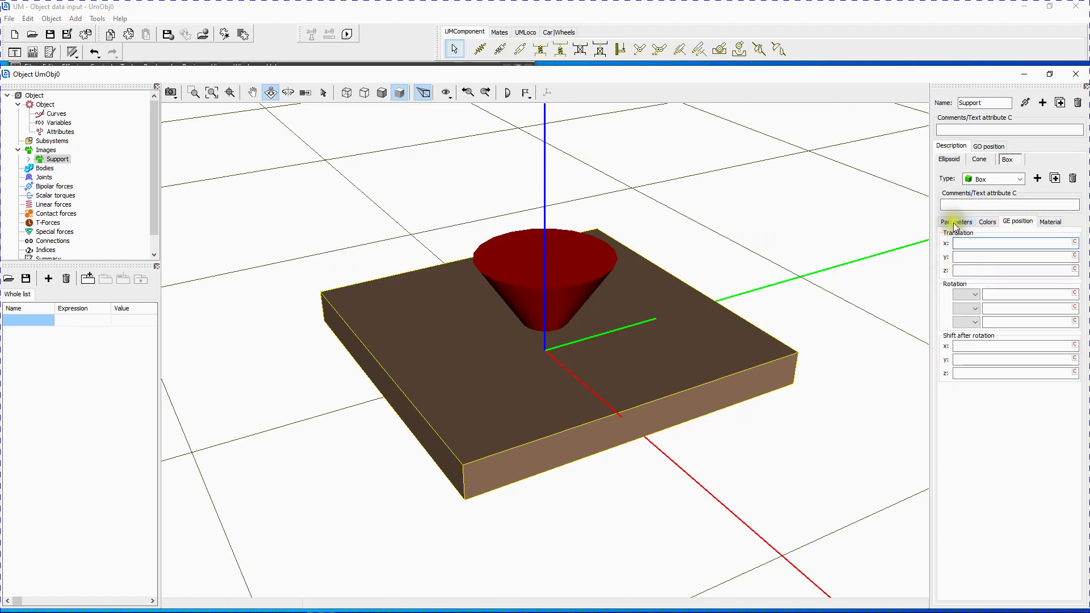
left_click(974, 268)
type("0")
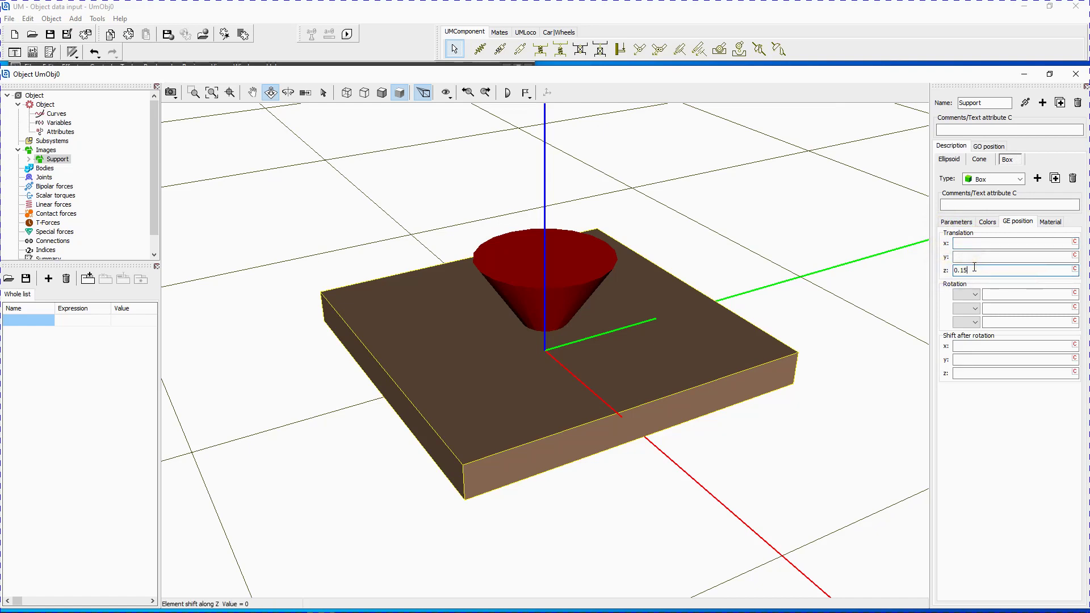
type(".15")
key("Return")
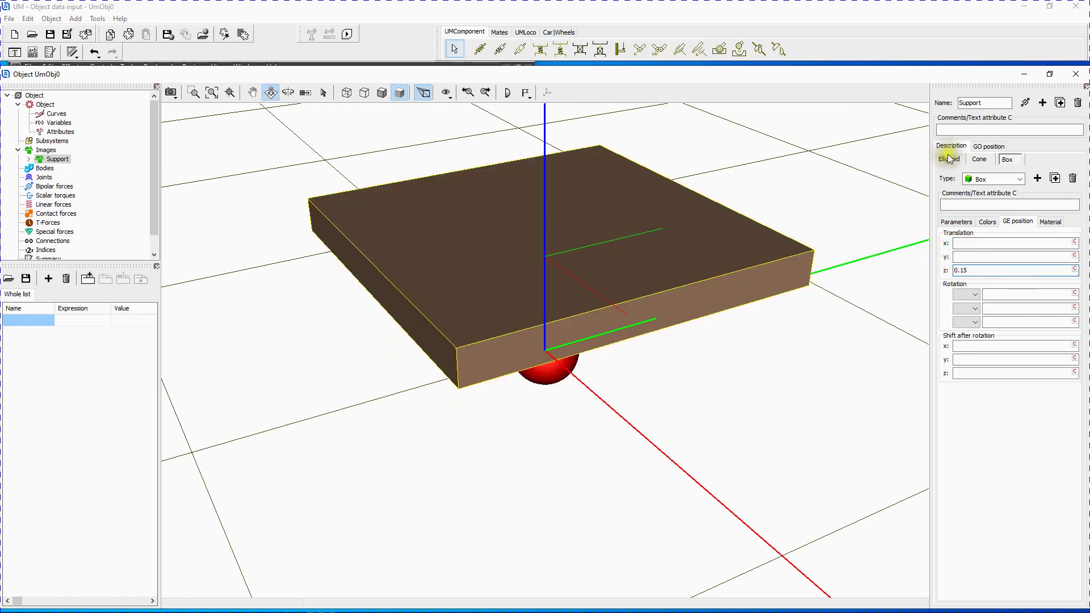
Assign the Support image as the scene image in the object's general settings.
left_click(288, 94)
left_click_drag(526, 392, 598, 383)
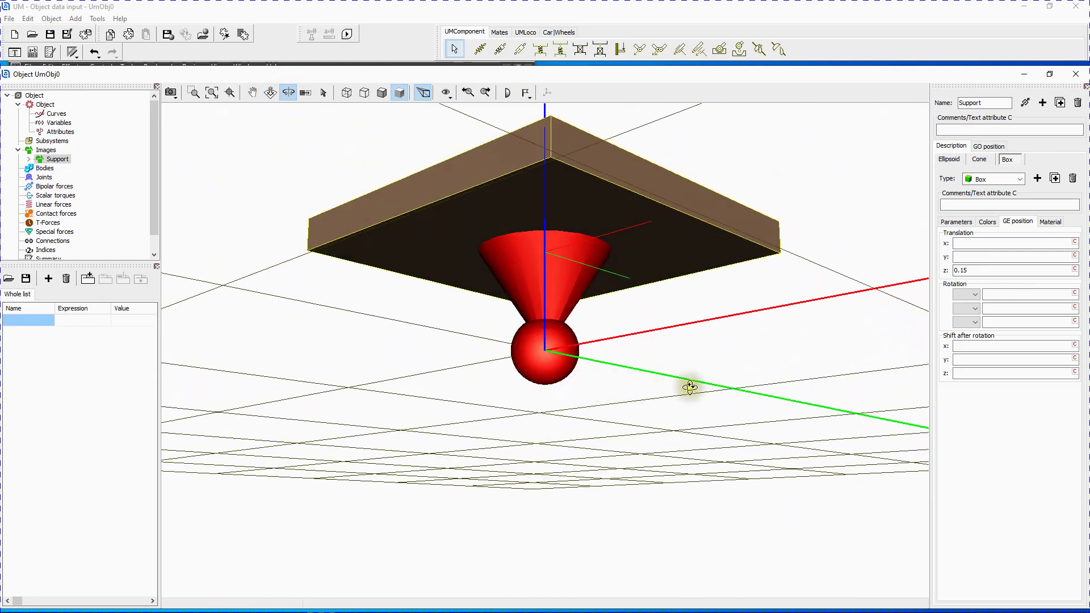
left_click(43, 106)
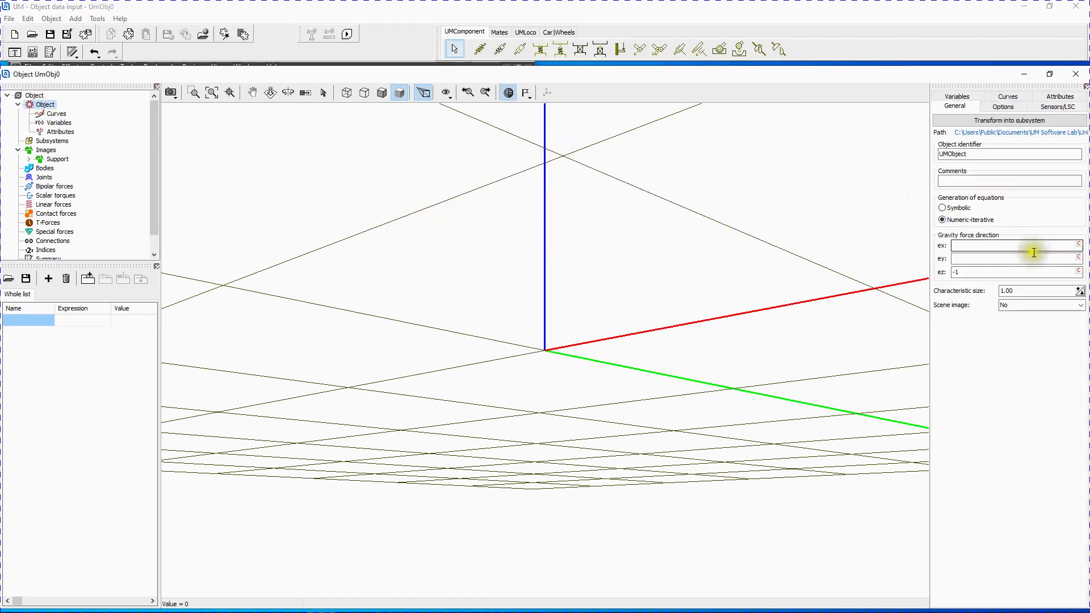
left_click(1078, 307)
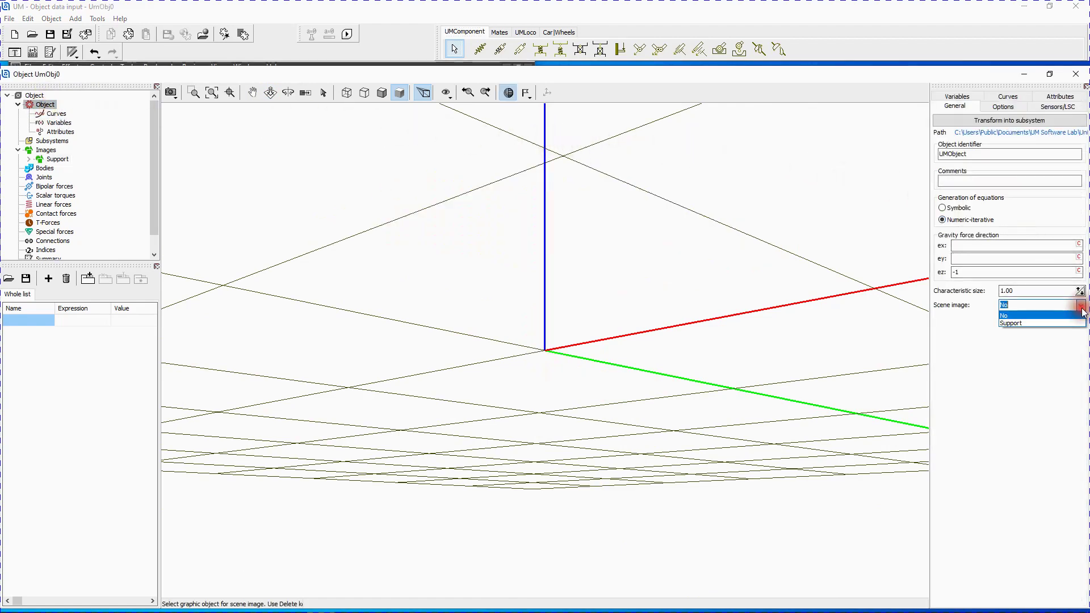
left_click(1048, 322)
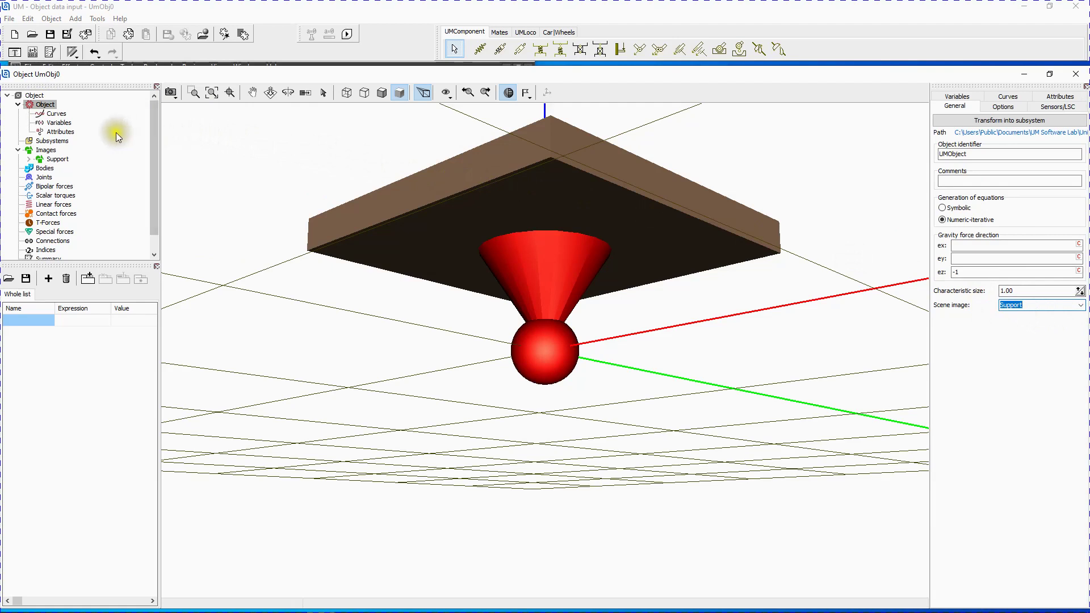
Add a second graphic object to the images and name it Pendulum.
left_click(43, 150)
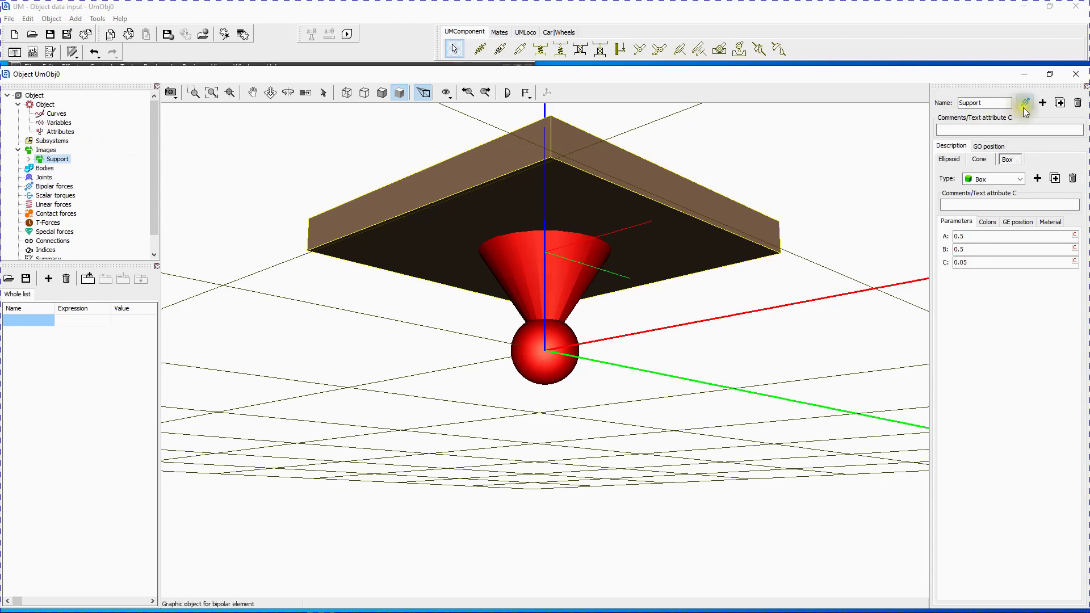
left_click(1043, 104)
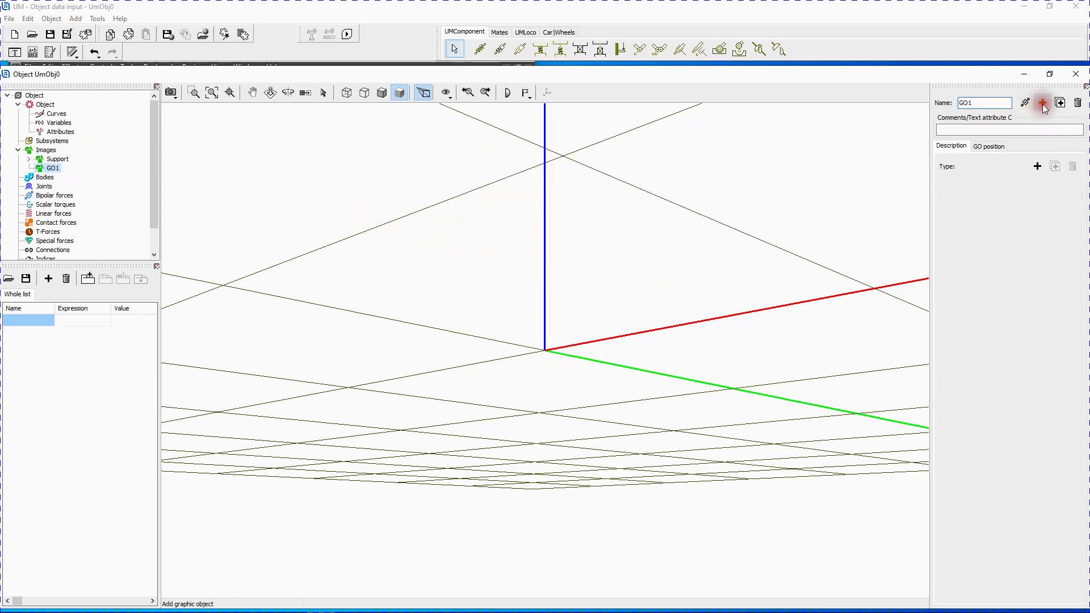
left_click_drag(1006, 104, 927, 103)
type("Pendulum")
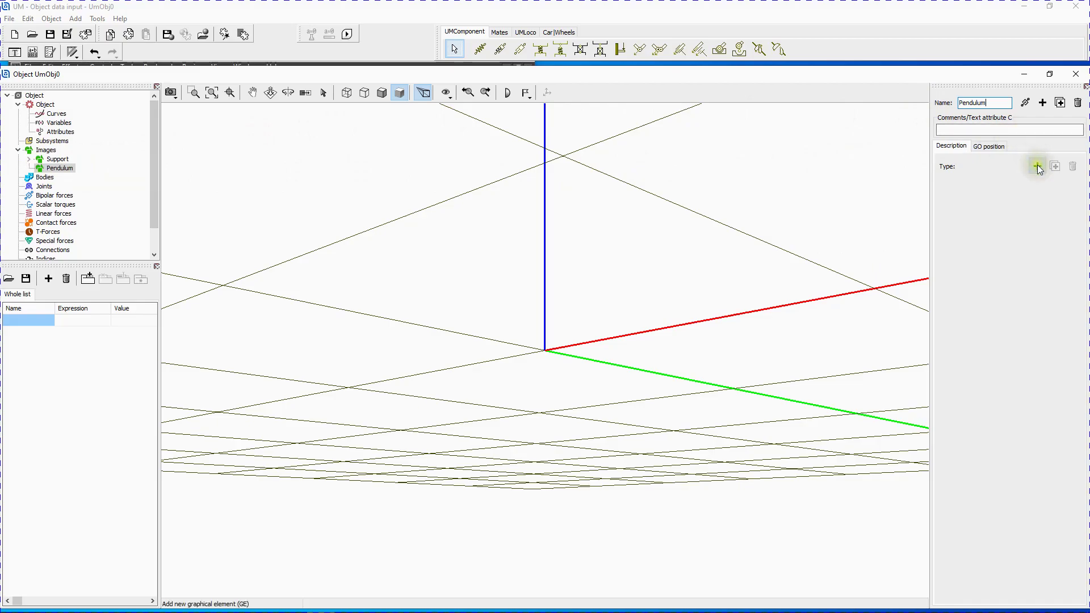
Add an Ellipsoid element to the Pendulum image with semi-axes a 0.05, b 0.2 and c 0.2.
left_click(1038, 166)
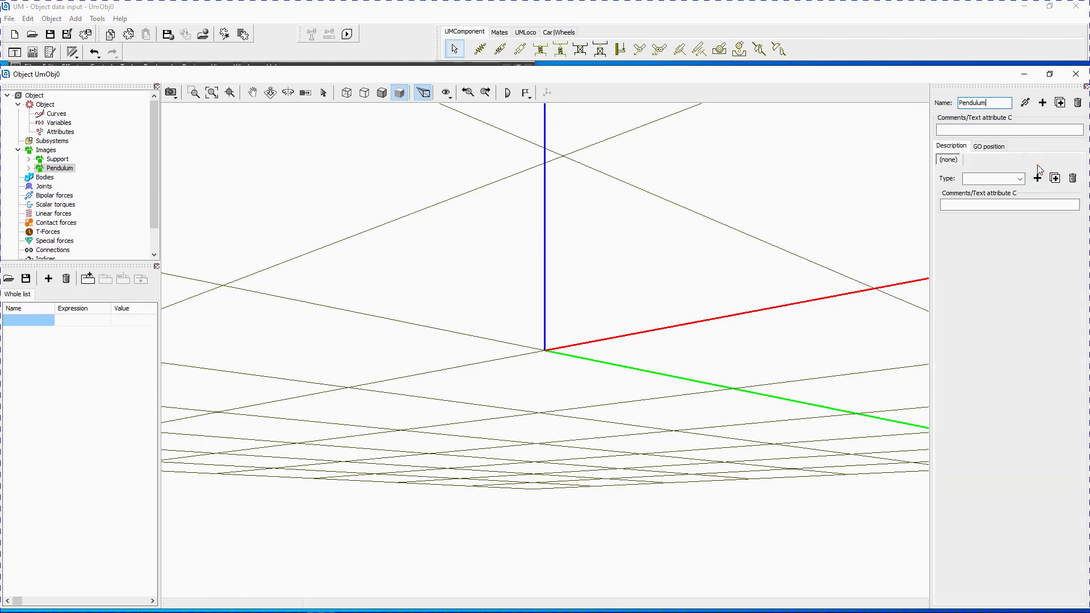
left_click(1015, 179)
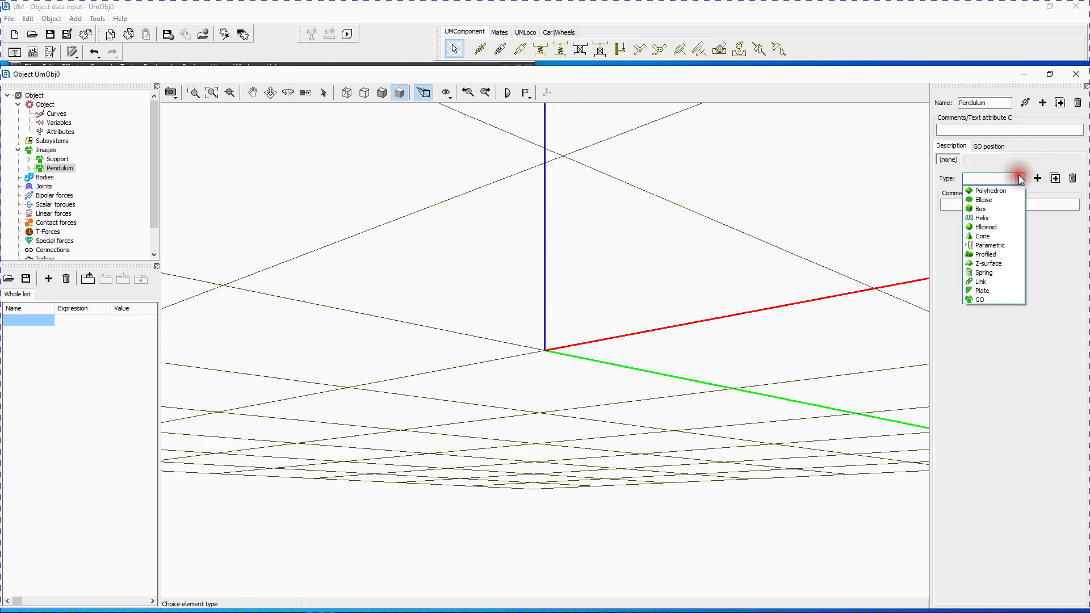
left_click(1001, 225)
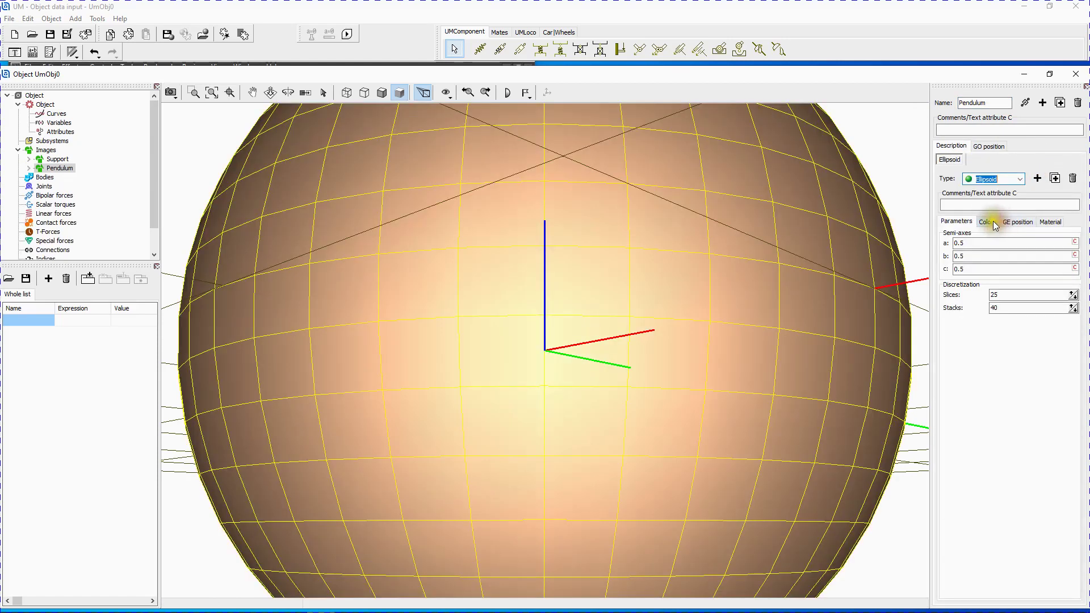
left_click(980, 241)
type("0")
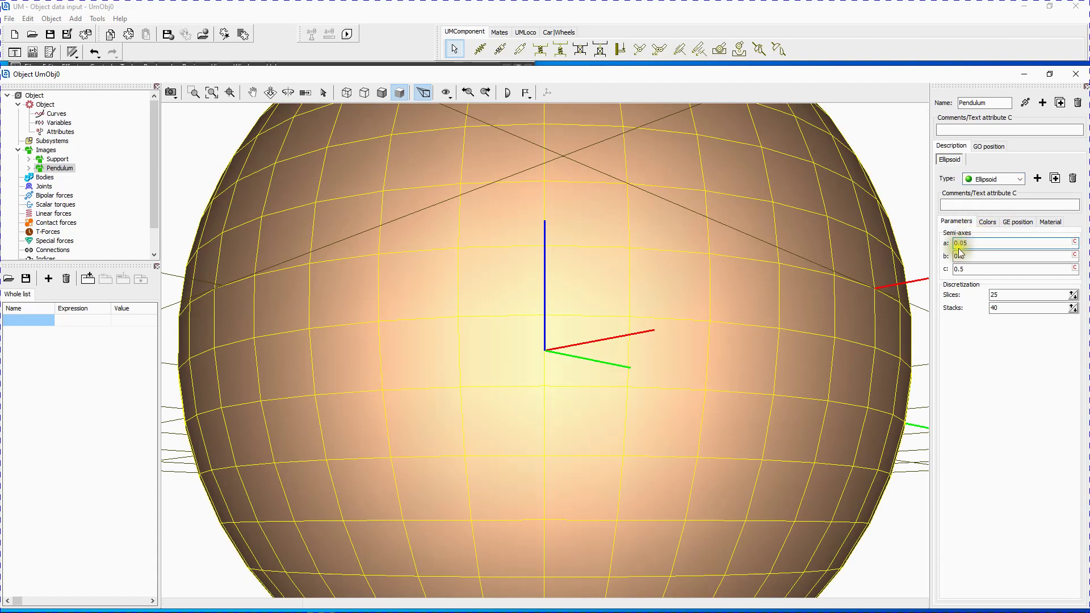
left_click(959, 256)
left_click_drag(959, 256, 973, 256)
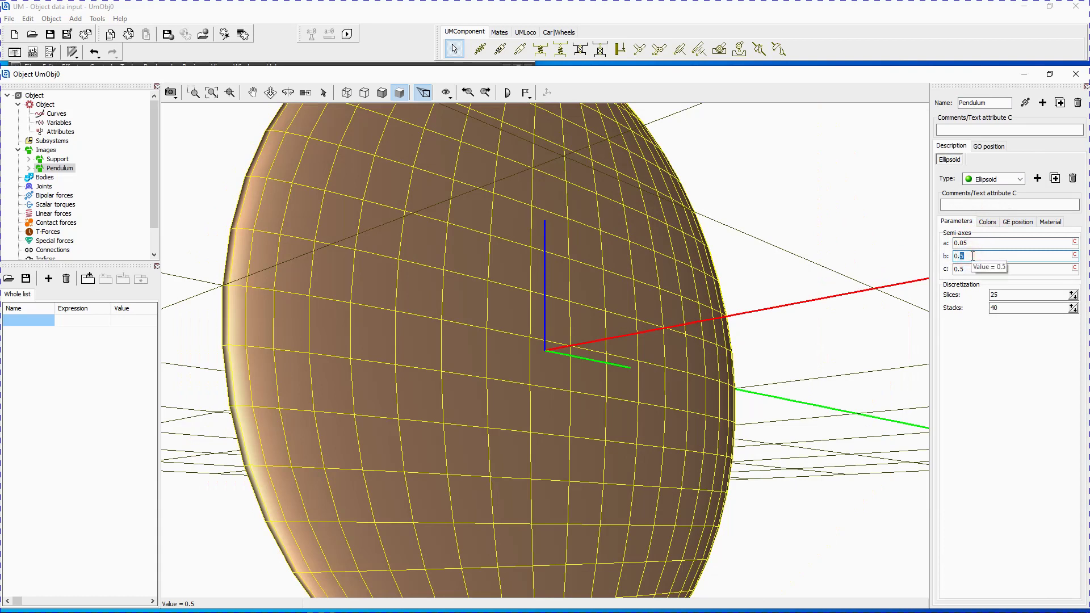
left_click(961, 269)
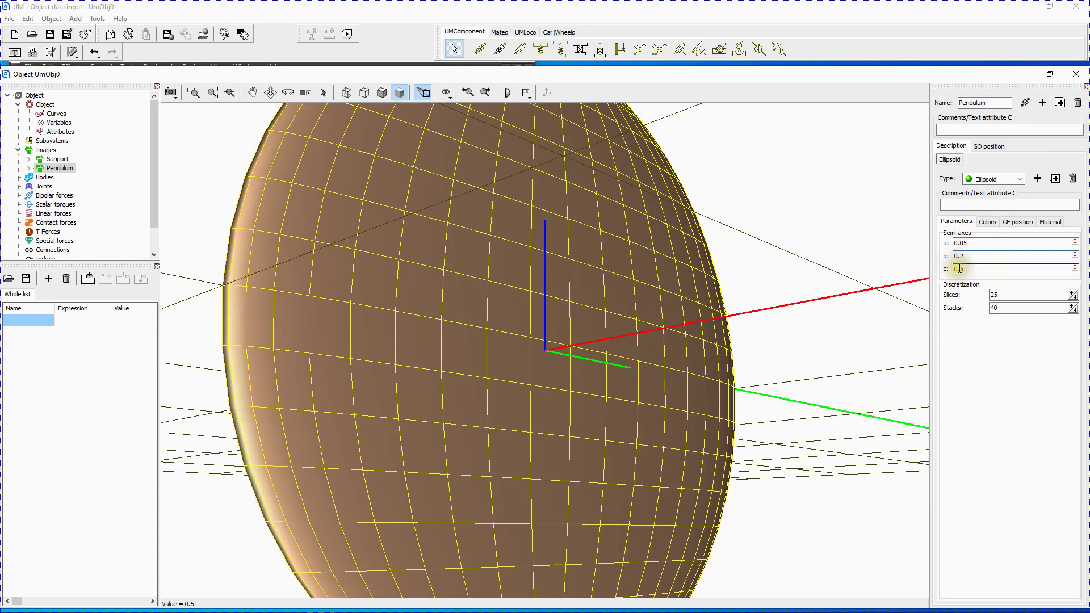
left_click_drag(962, 269, 971, 269)
type("2")
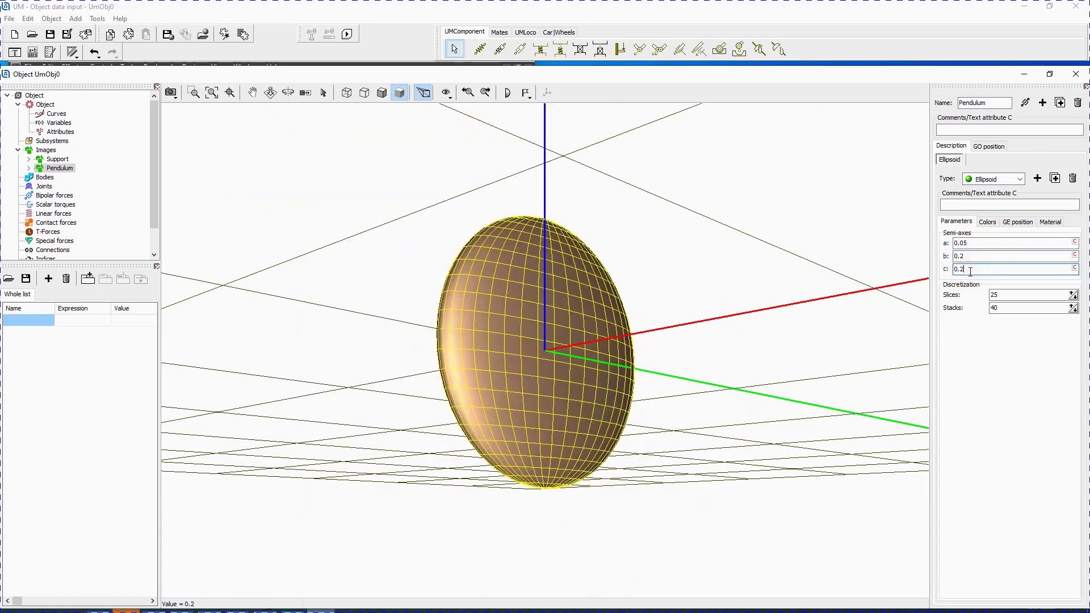
Change the Pendulum ellipsoid's diffuse color to basic blue.
left_click(989, 222)
left_click(944, 250)
left_click(488, 214)
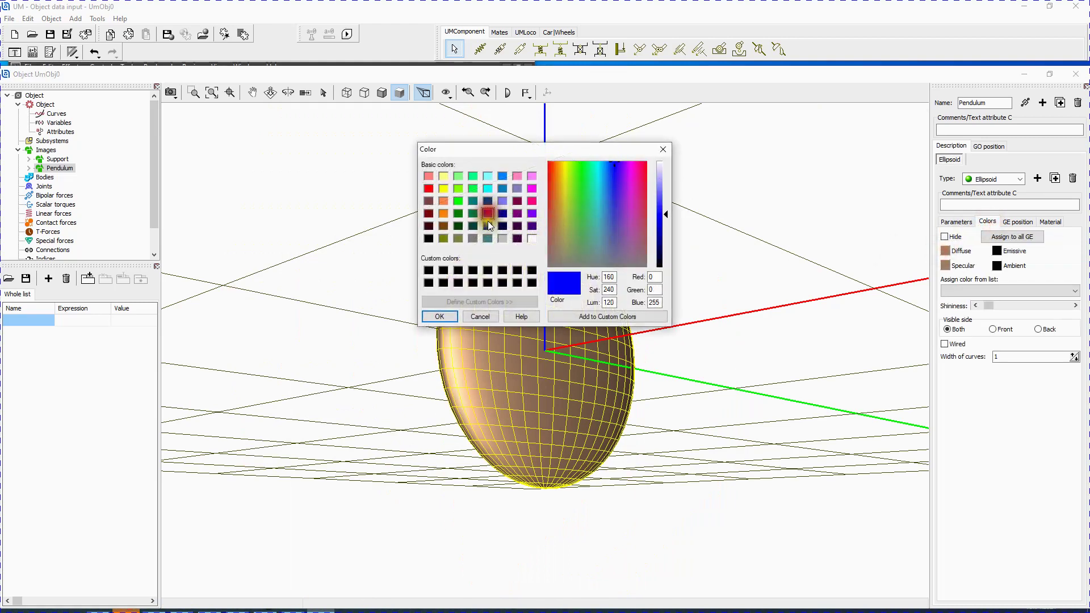
left_click(449, 316)
Add a Cone element to the Pendulum image and set both its radii R2 and R1 to 0.03.
left_click(1038, 178)
left_click(1022, 180)
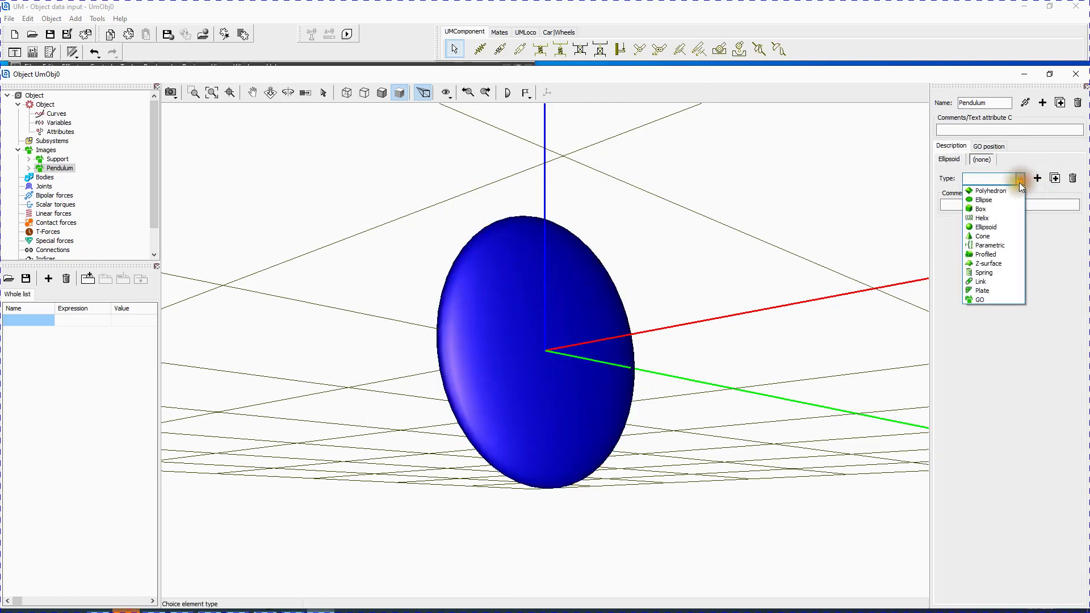
left_click(988, 236)
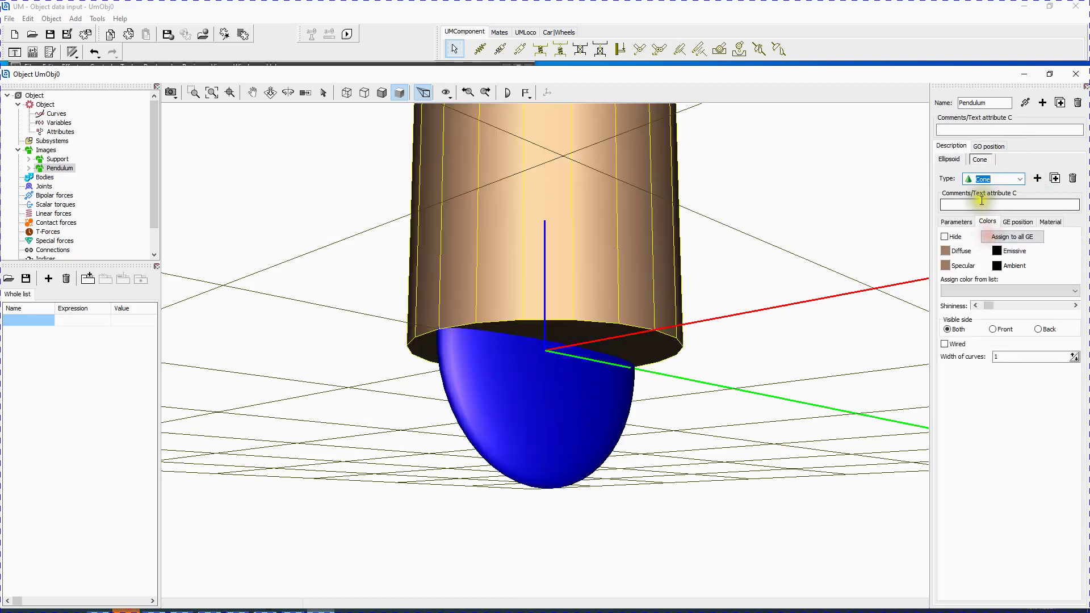
left_click(957, 222)
double_click(1003, 237)
type("0.03")
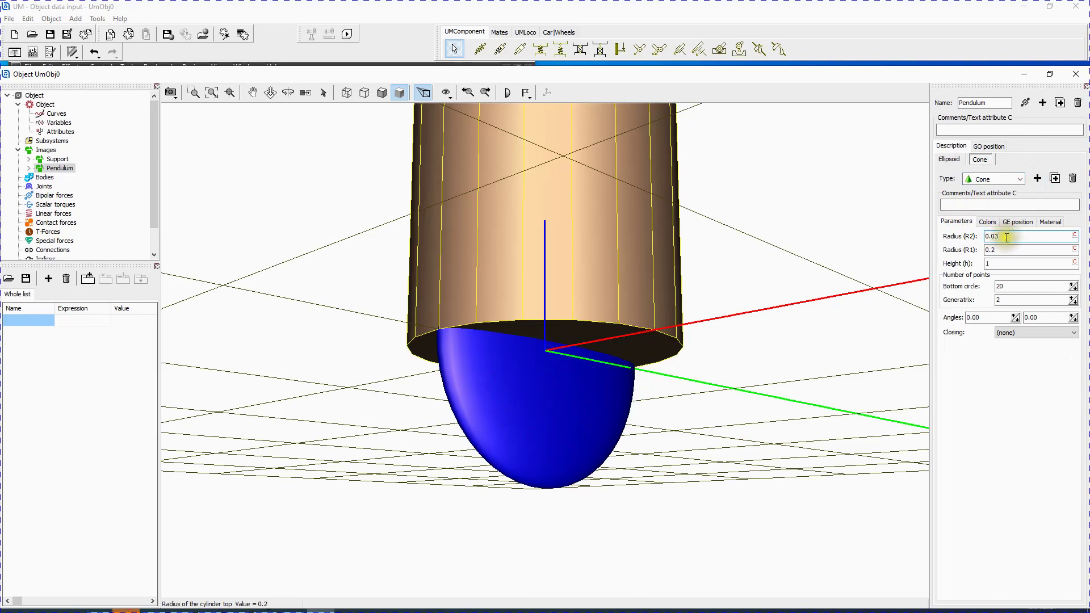
double_click(1014, 252)
type("03")
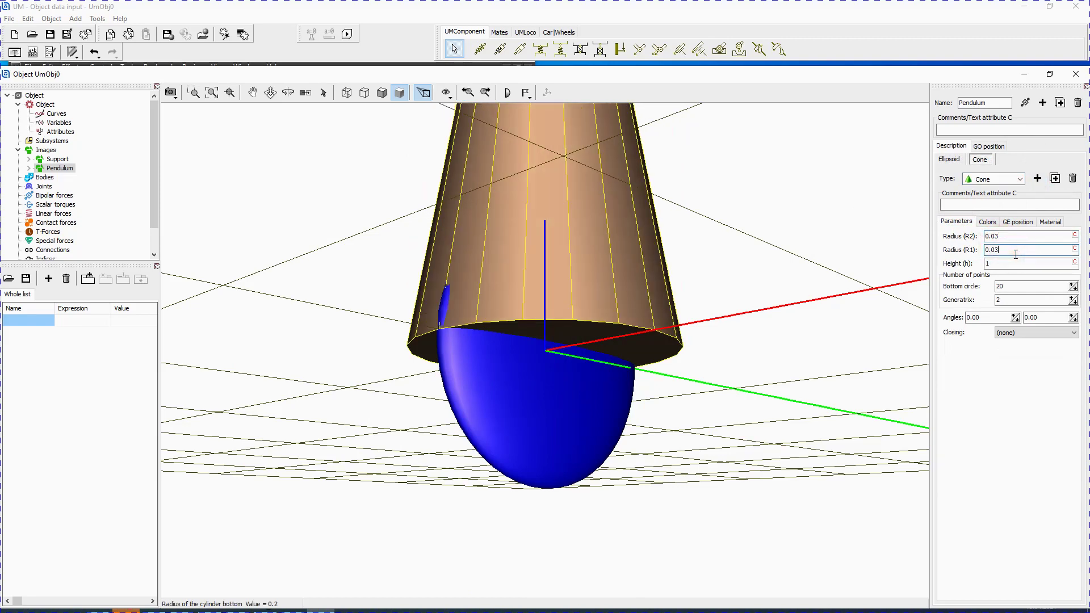
key("Return")
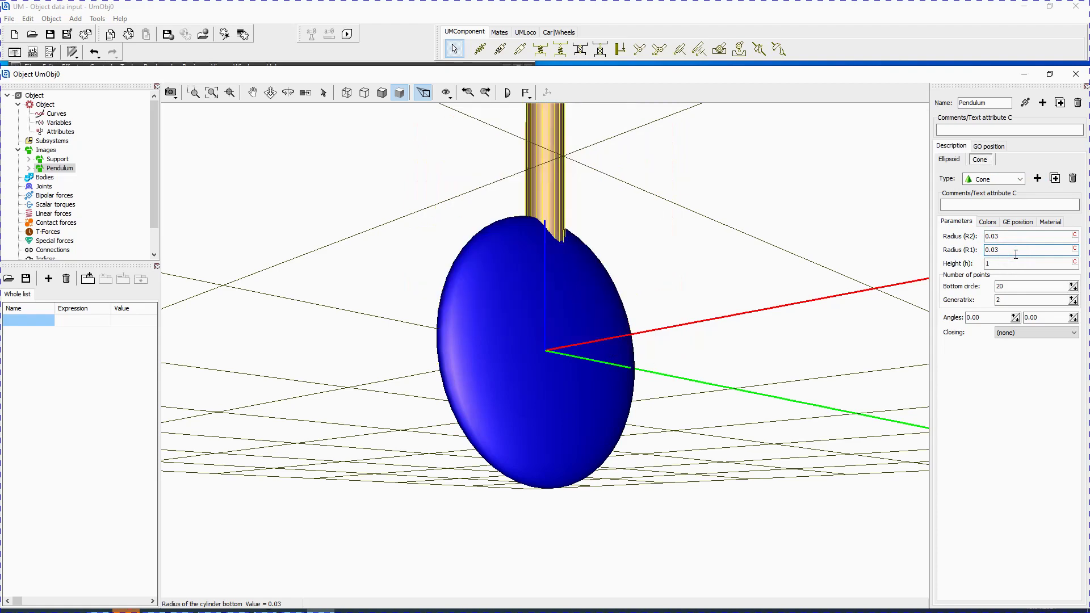
left_click(1002, 264)
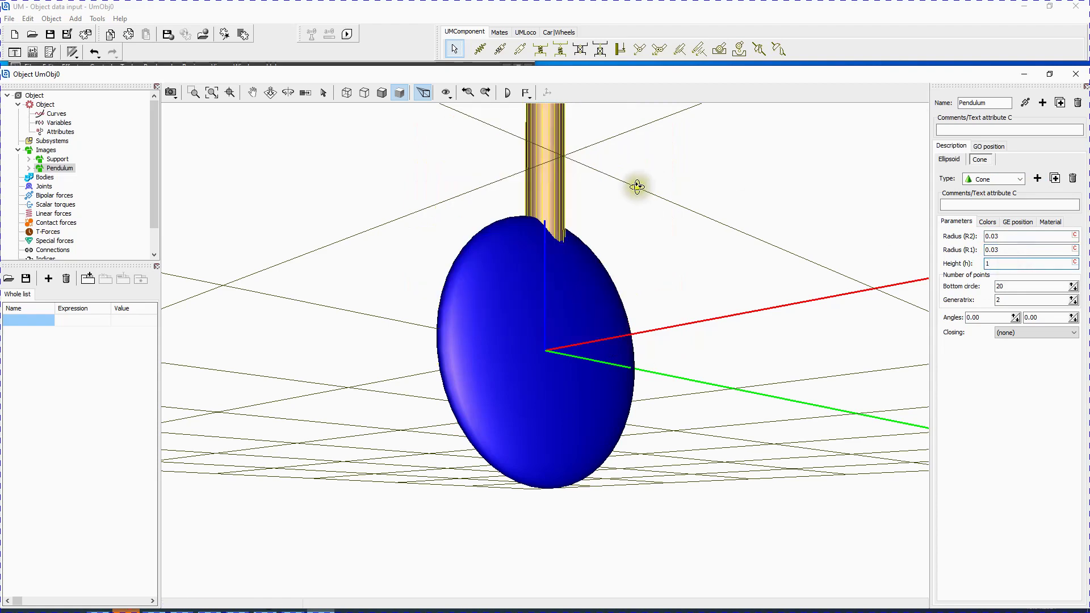
Change the Pendulum cone's diffuse color to basic blue.
scroll(651, 197, "down", 5)
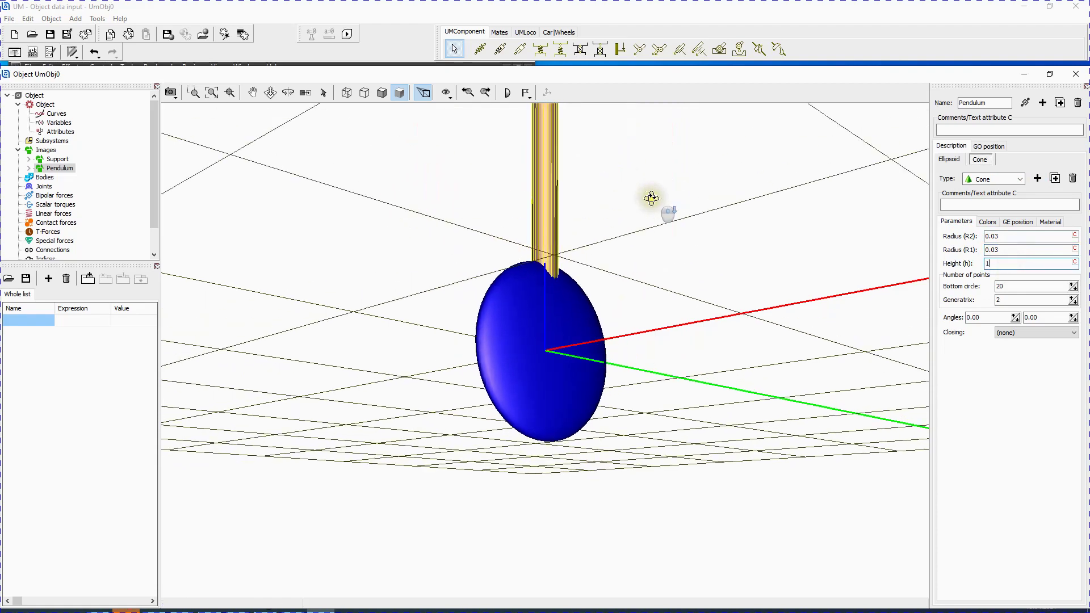
left_click(988, 222)
left_click(945, 251)
left_click(487, 214)
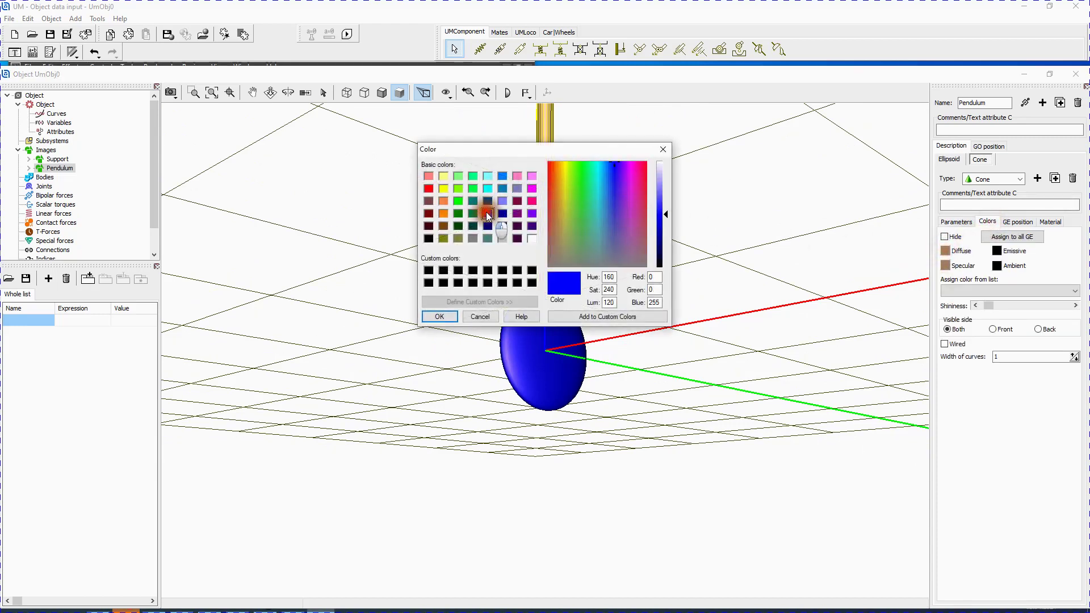
left_click(440, 317)
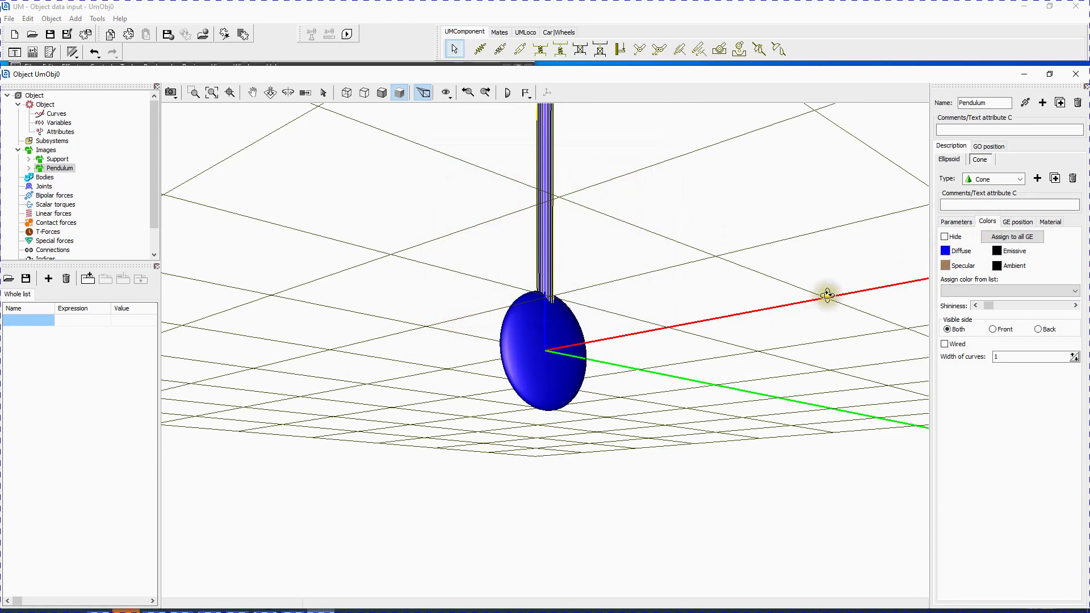
Add a new body to the object and name it Pendulum.
left_click_drag(822, 301, 796, 275)
mouse_move(639, 240)
left_mouse_down()
mouse_move(613, 248)
mouse_move(627, 250)
left_mouse_up()
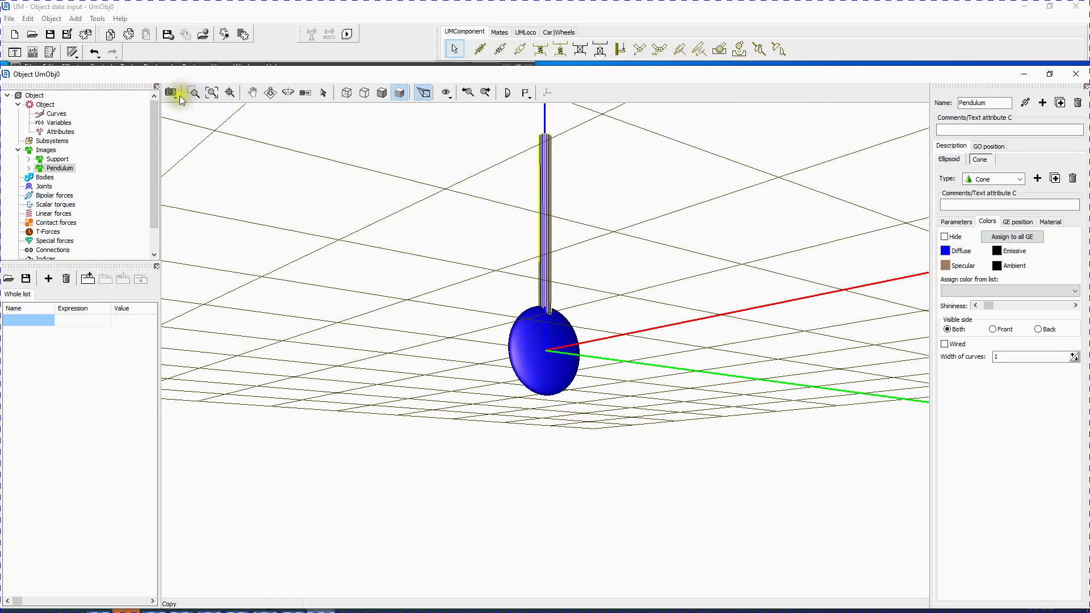
left_click(42, 178)
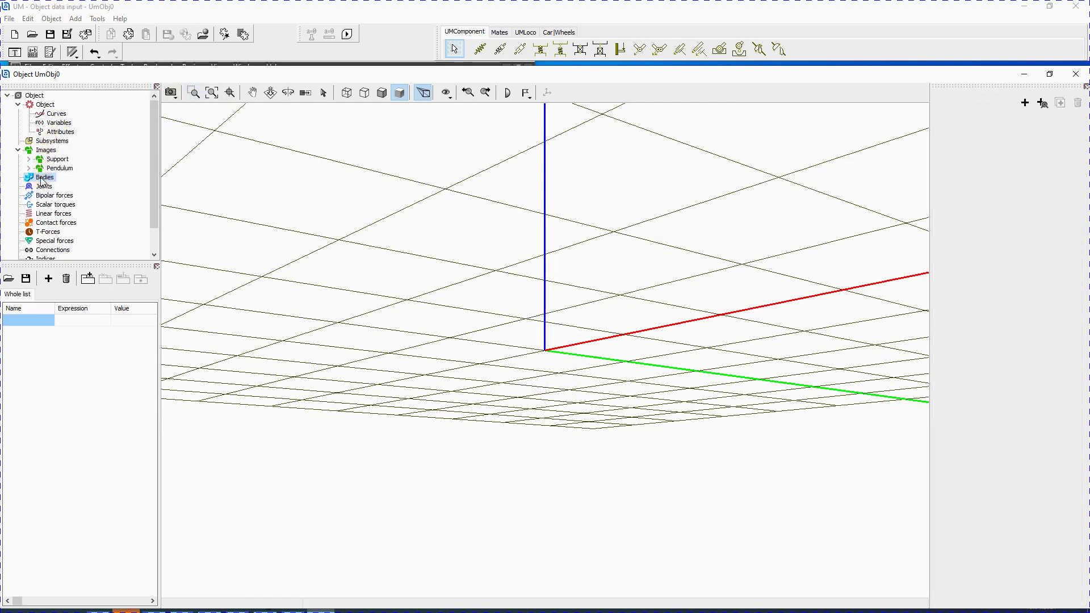
left_click(958, 228)
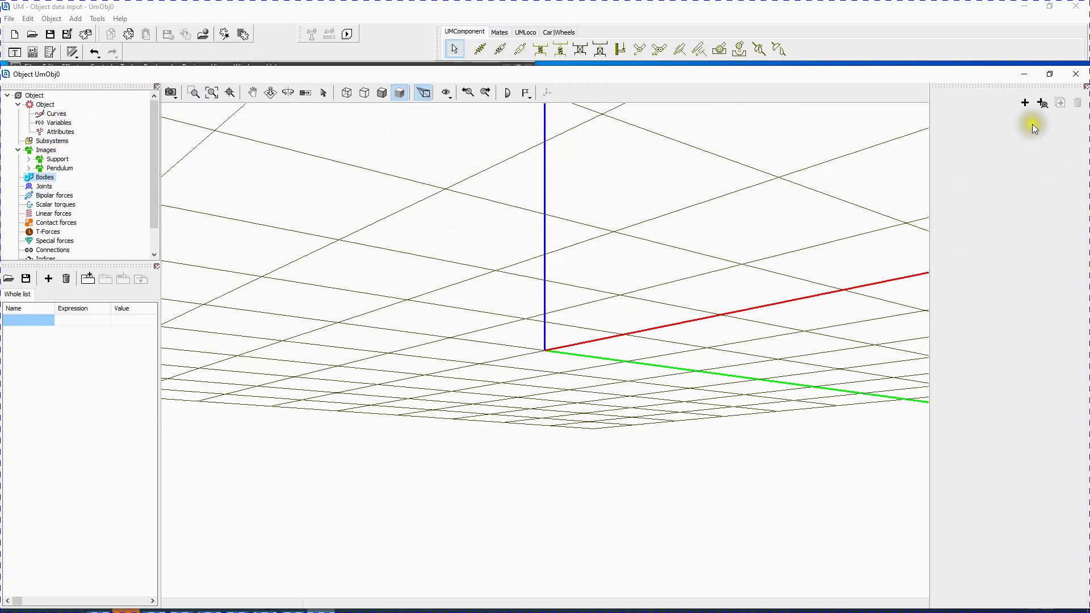
left_click(1026, 103)
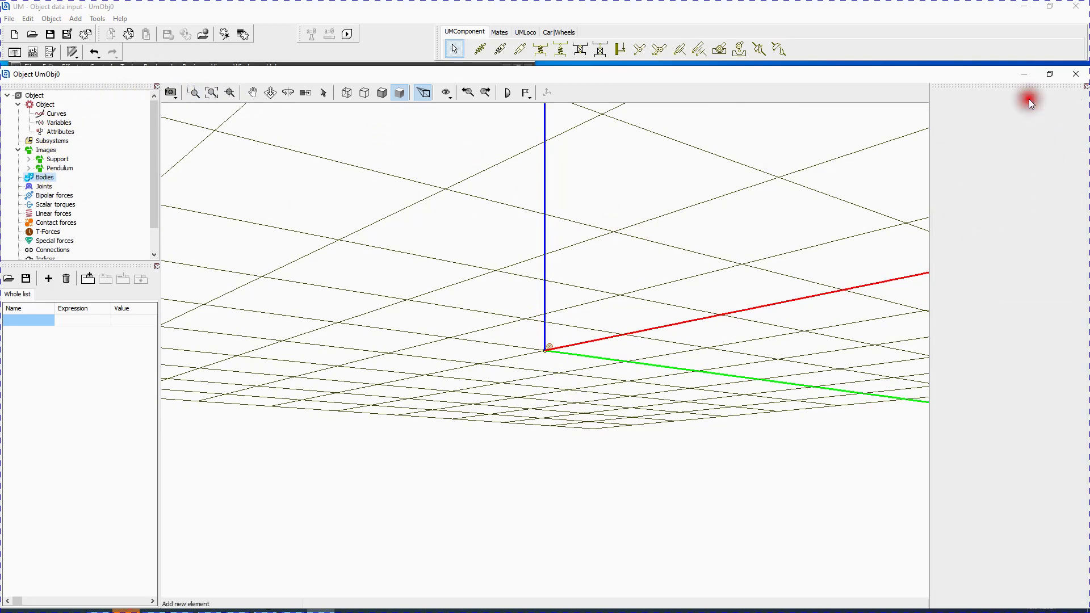
left_click(1000, 103)
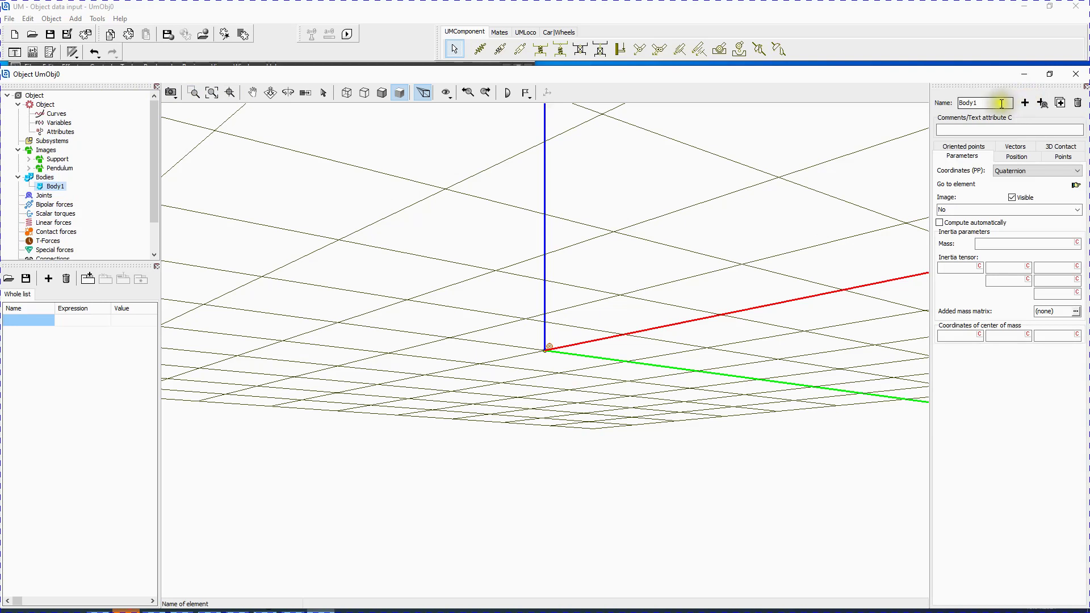
double_click(963, 103)
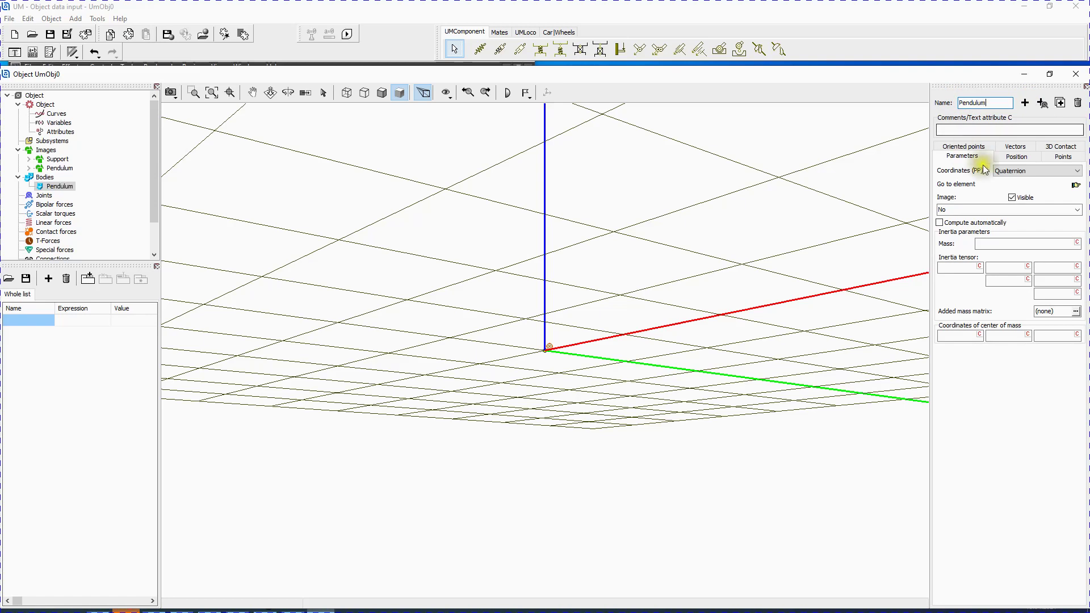
Assign the Pendulum image to the Pendulum body and set its mass to 1.
left_click(1062, 209)
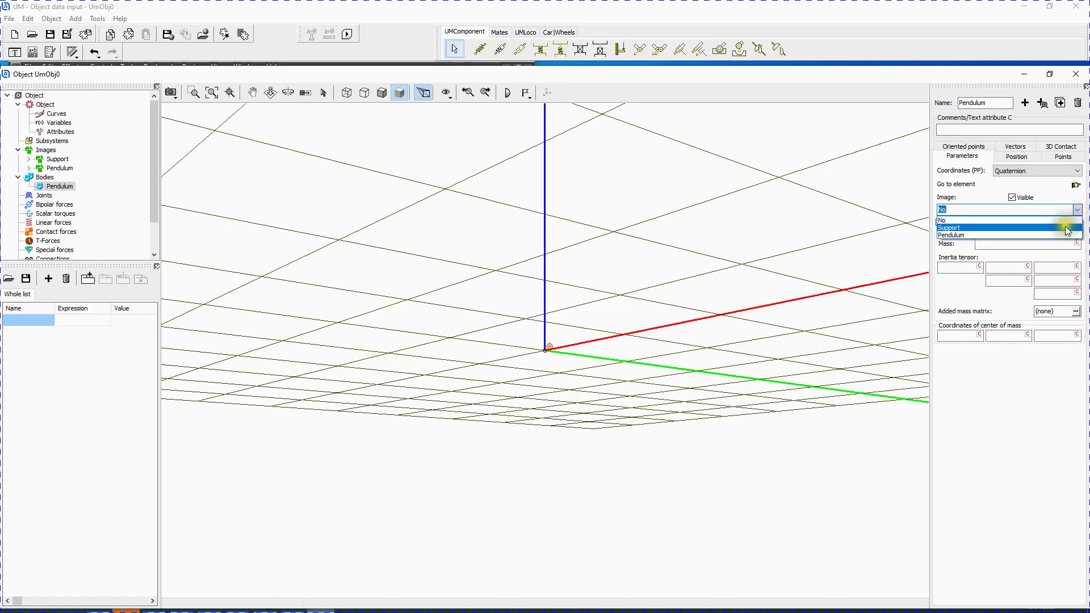
left_click(1064, 233)
left_click(992, 243)
type("1")
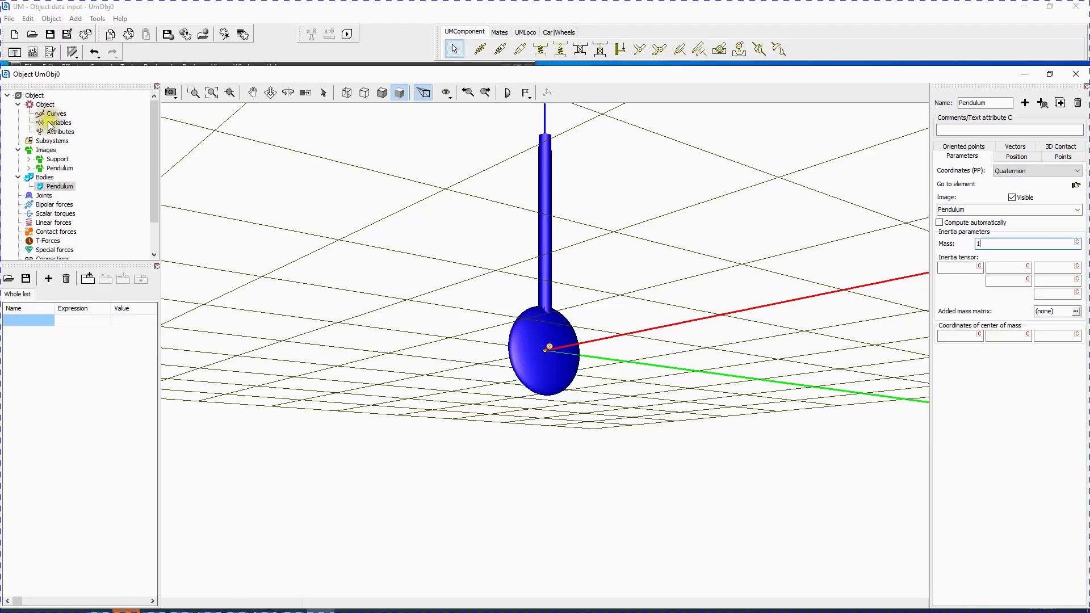
Create a rotational joint for the Pendulum body from its element settings.
left_click(55, 186)
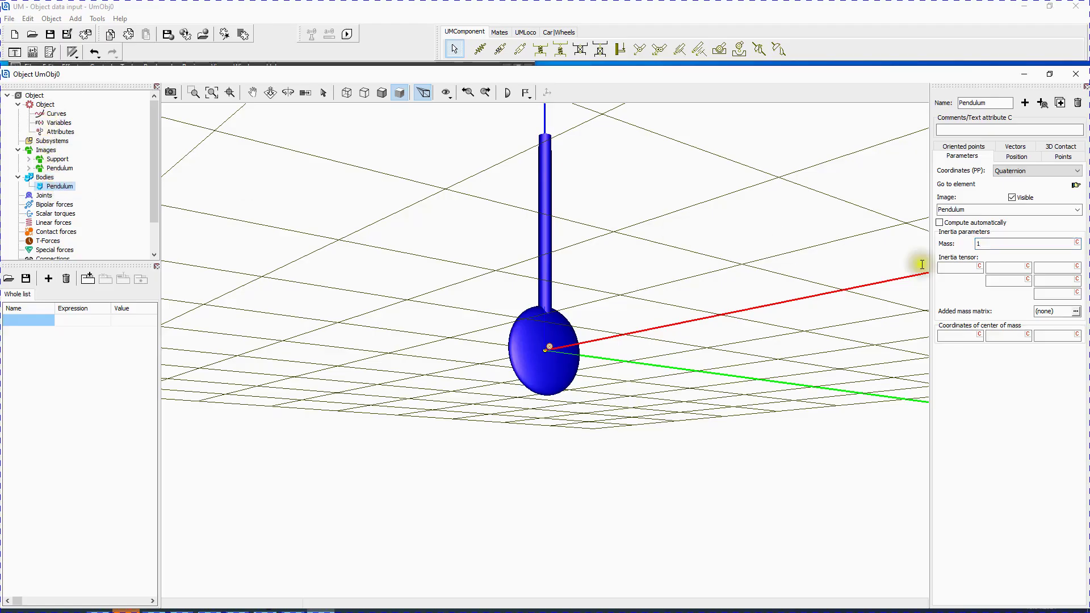
left_click(1074, 186)
mouse_move(1070, 196)
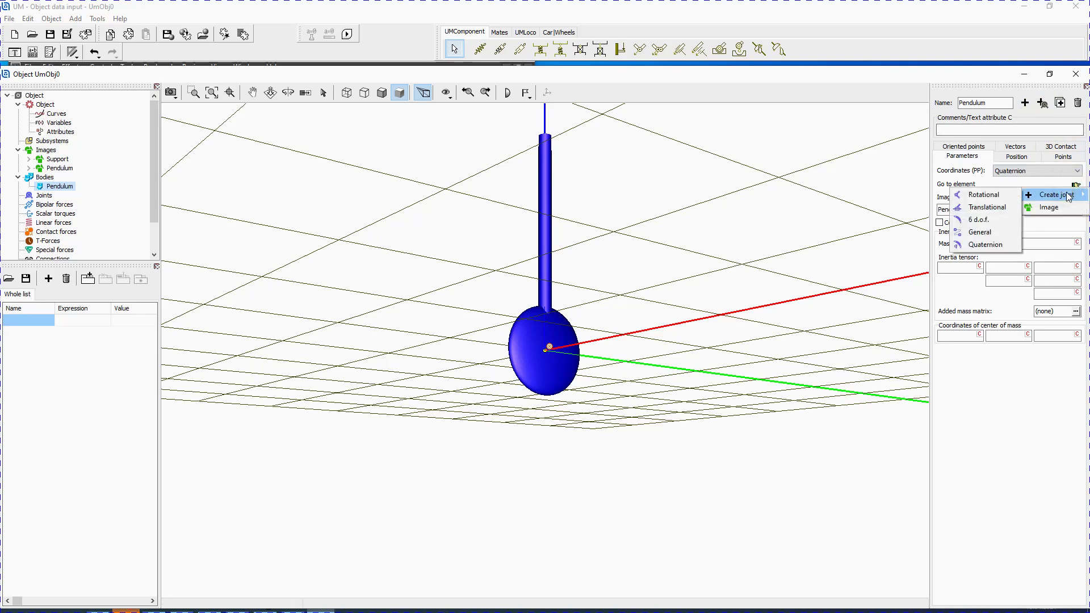
left_click(1007, 196)
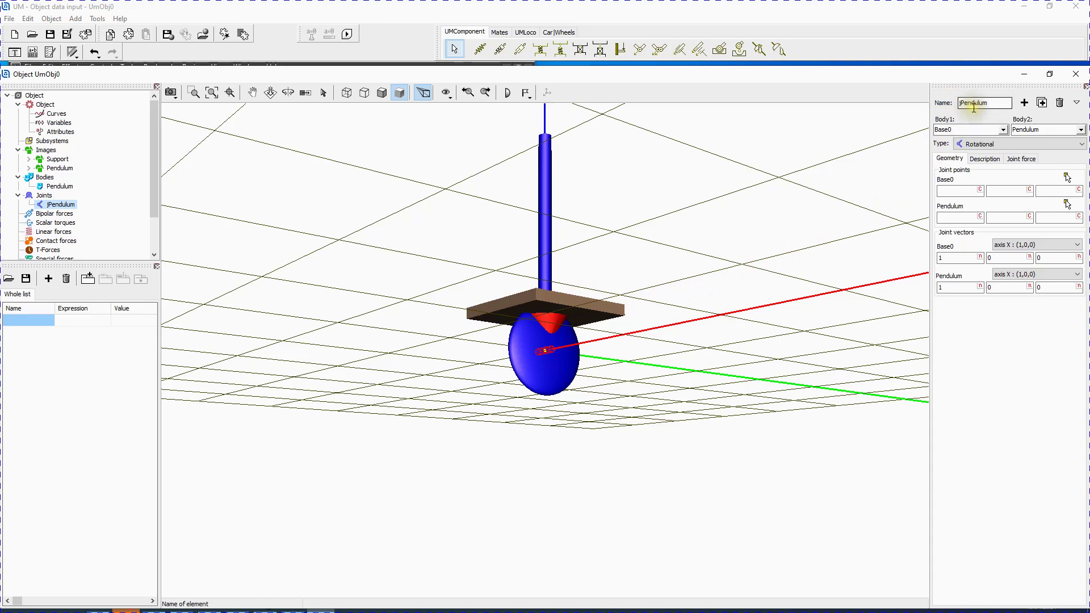
Set the third coordinate of the joint point on the Pendulum body to 1, keeping the whole pendulum in view.
left_click(1001, 239)
left_click(1049, 226)
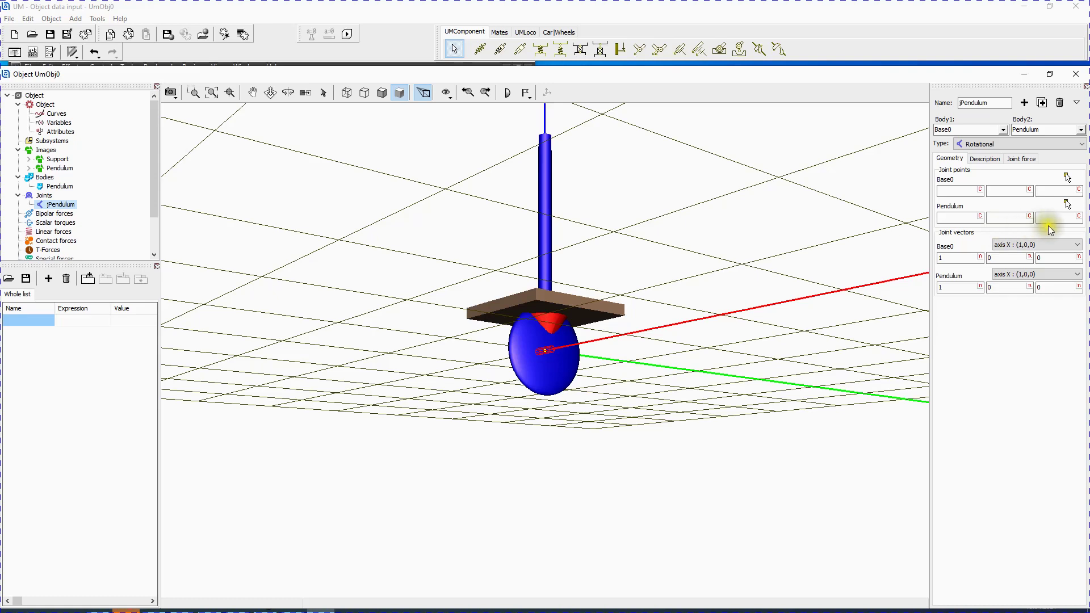
left_click(1057, 218)
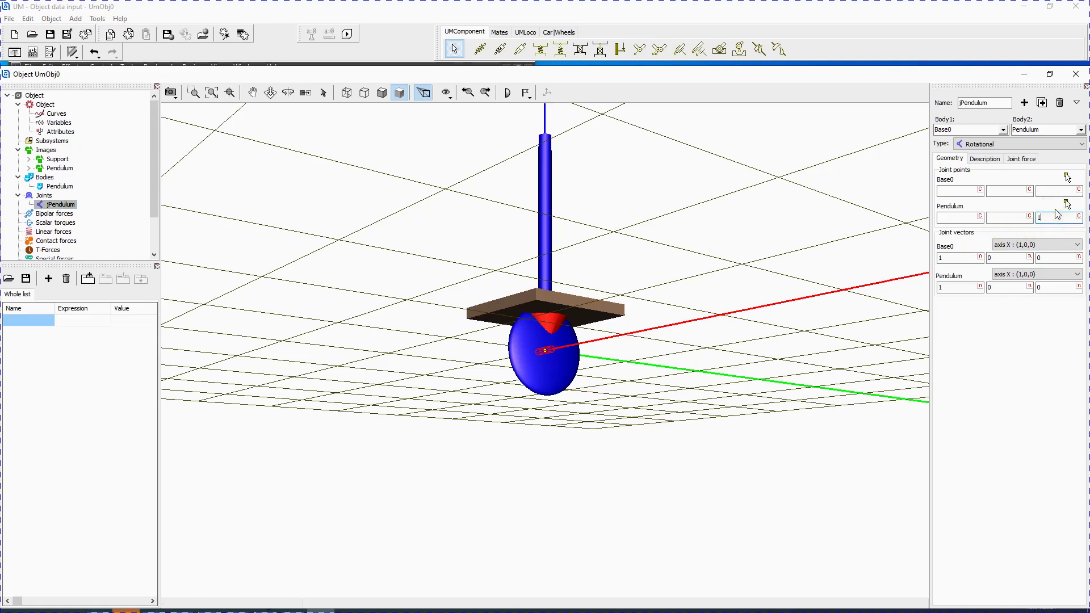
type("1")
key("Return")
left_click(253, 92)
left_click_drag(707, 474, 706, 452)
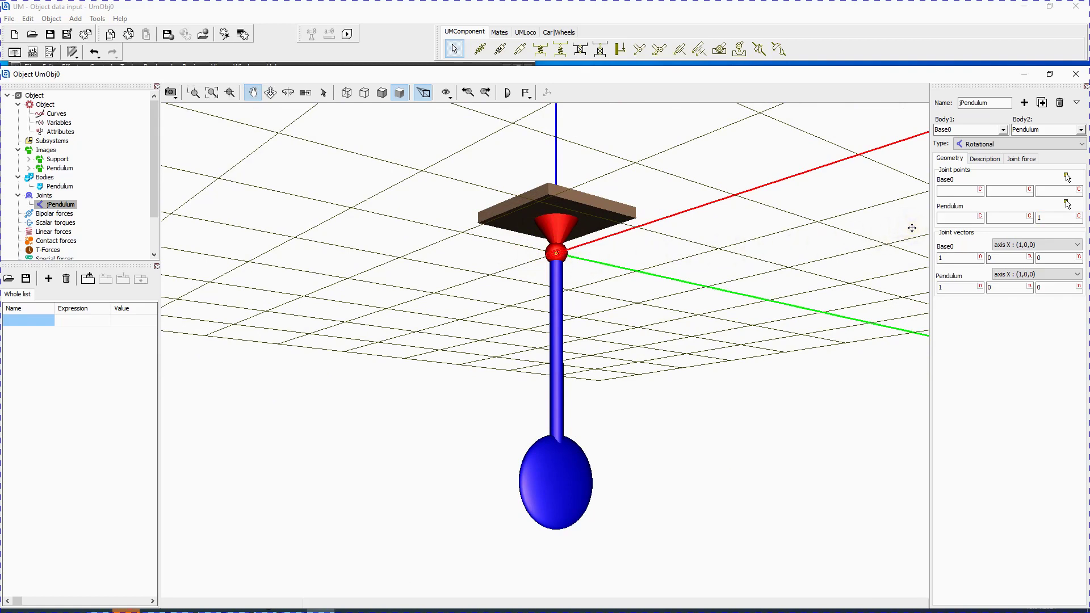
Save the object under the name Pend in the My models folder.
left_click(9, 19)
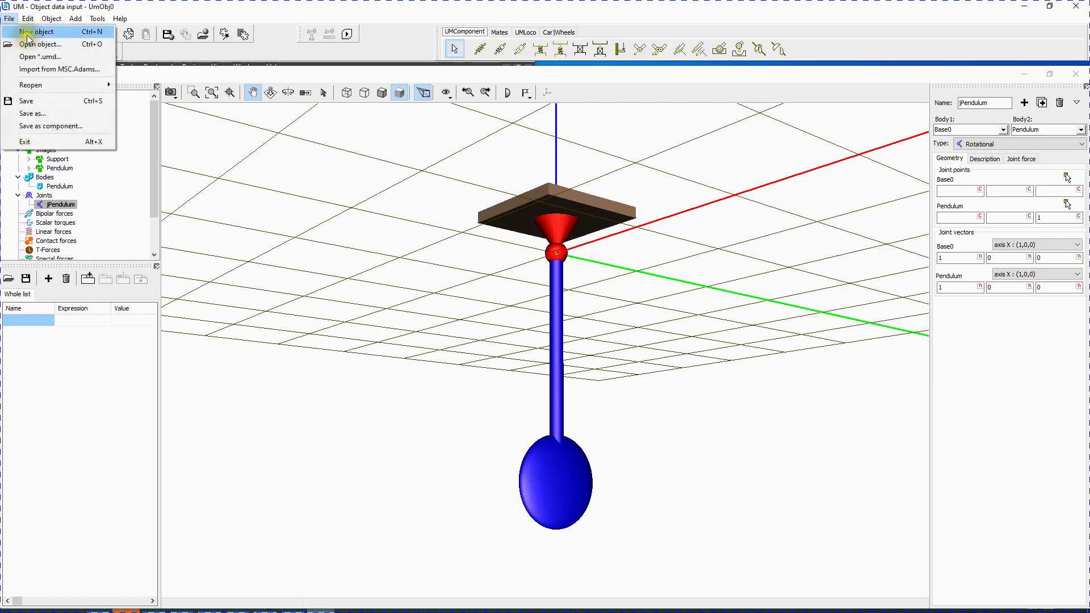
left_click(29, 113)
left_click(549, 309)
left_click_drag(550, 309, 652, 322)
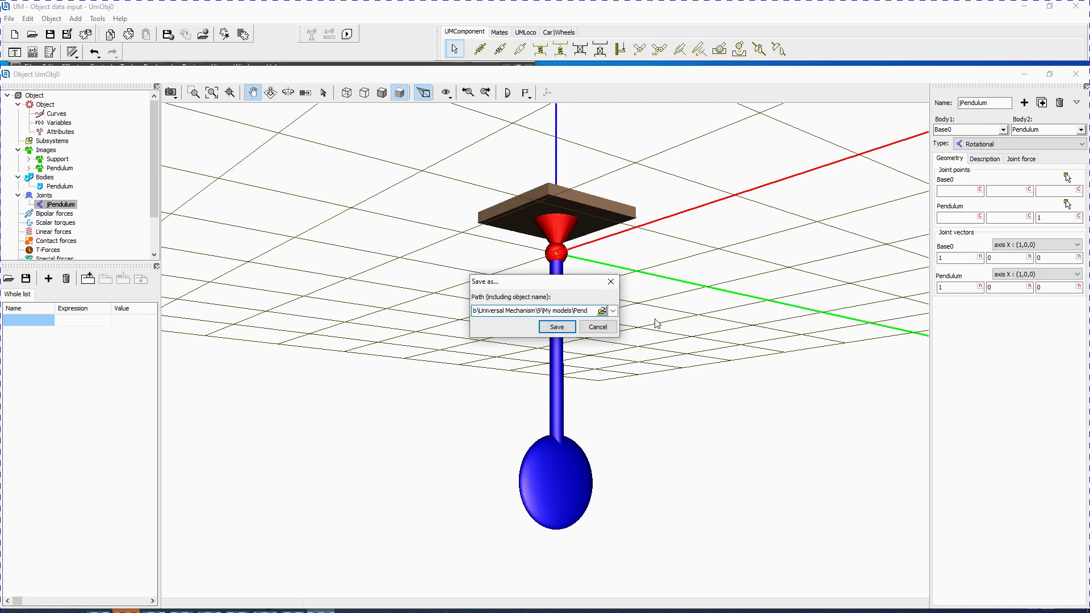
key("Return")
key("Return")
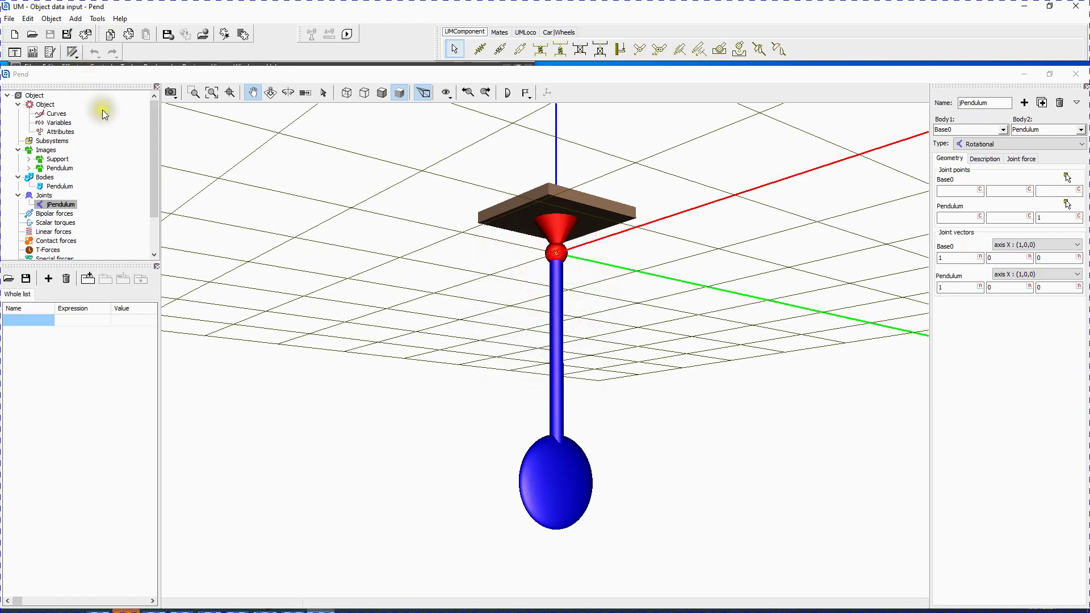
Launch UM Simulation for the saved Pend object.
left_click(55, 19)
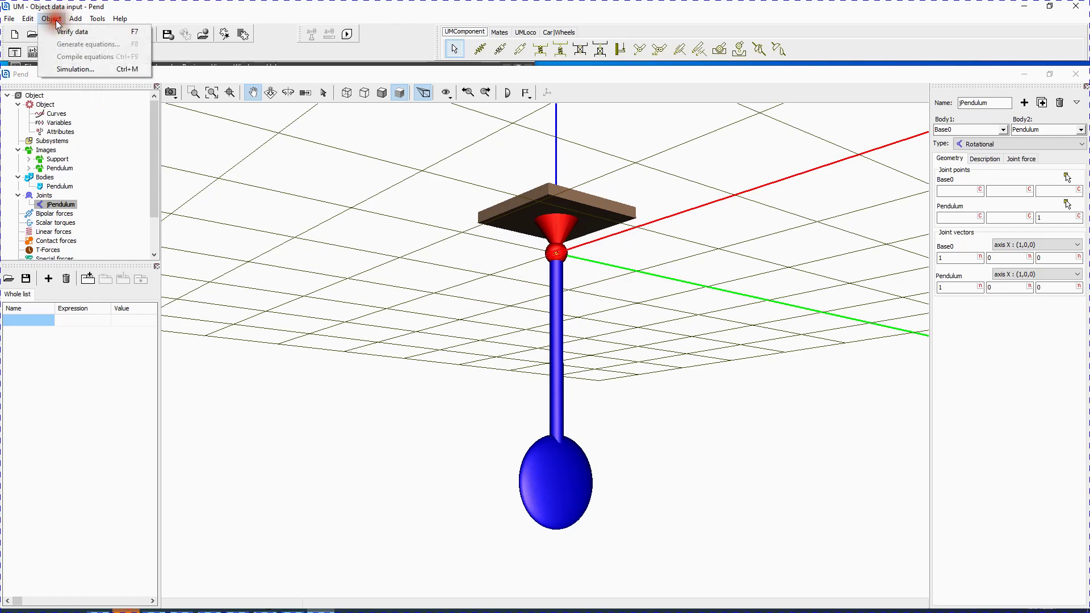
left_click(73, 69)
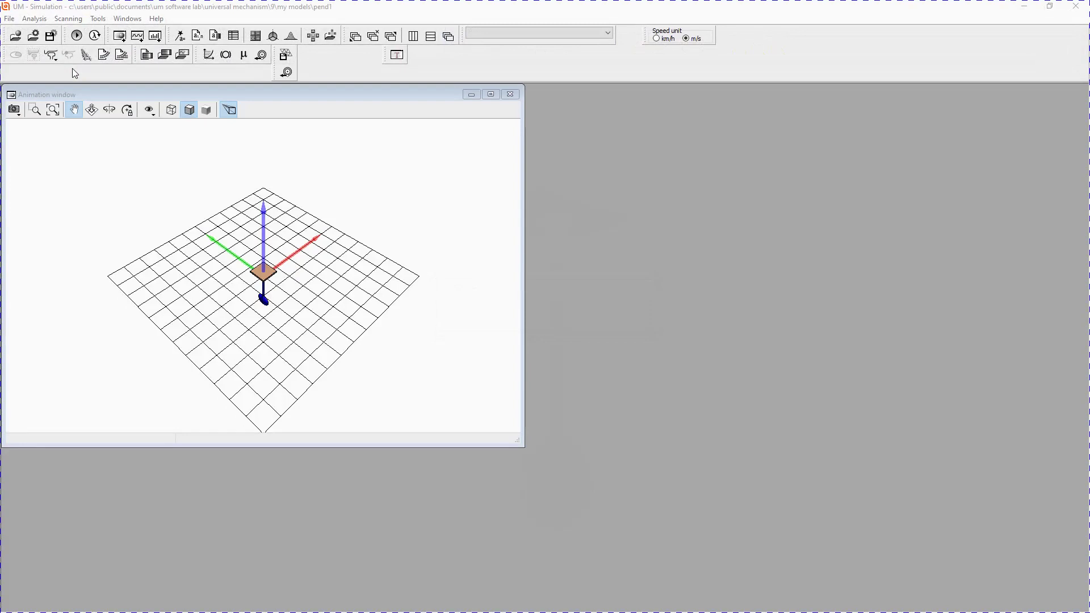
left_click(108, 94)
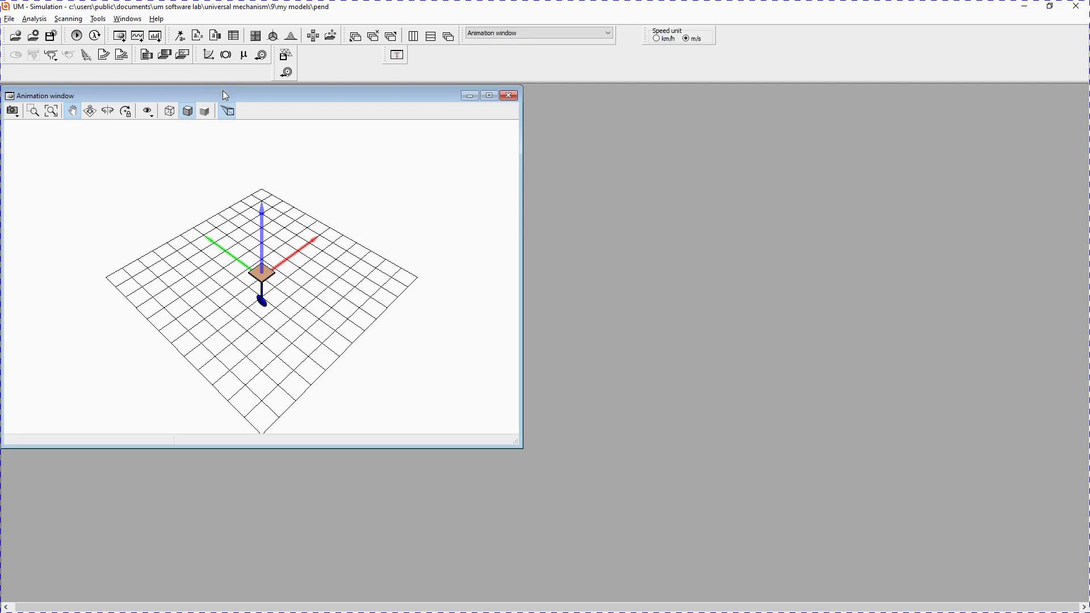
Open a second animation window and place it beside the first one.
left_click(98, 19)
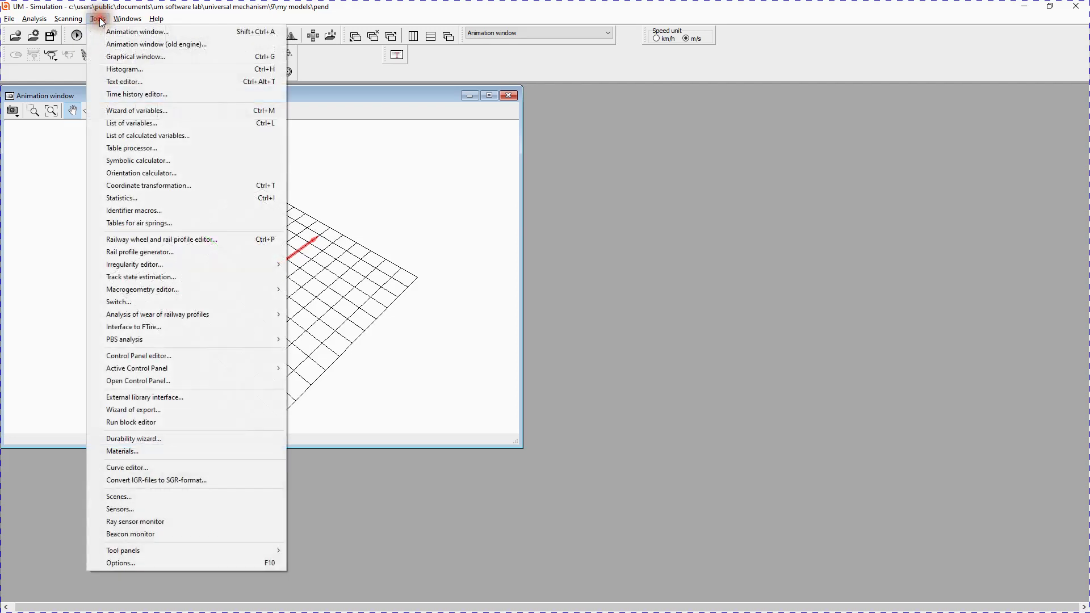
left_click(103, 33)
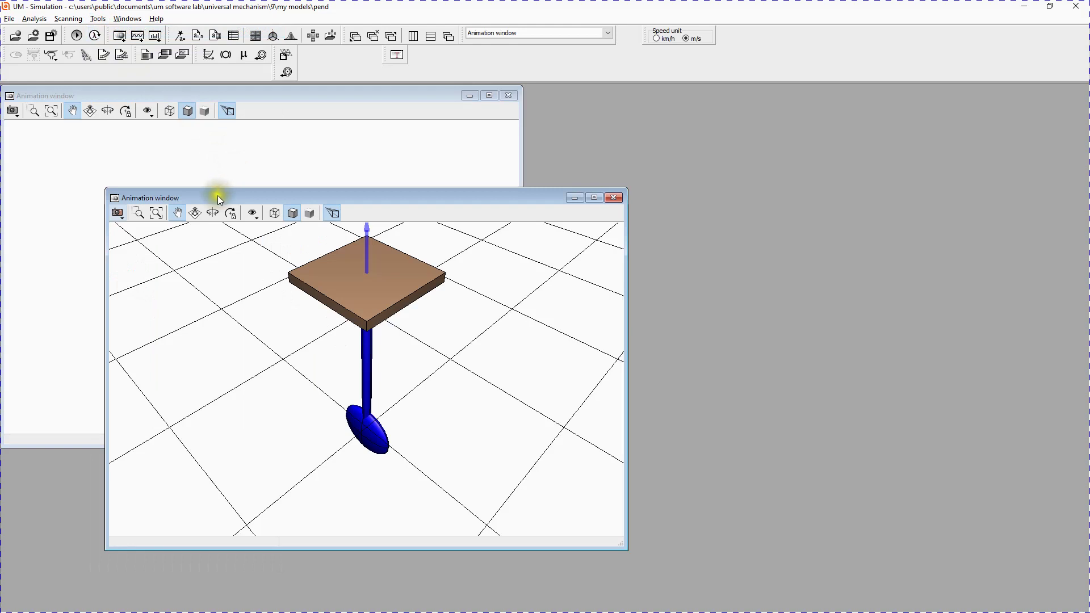
left_click_drag(218, 198, 646, 114)
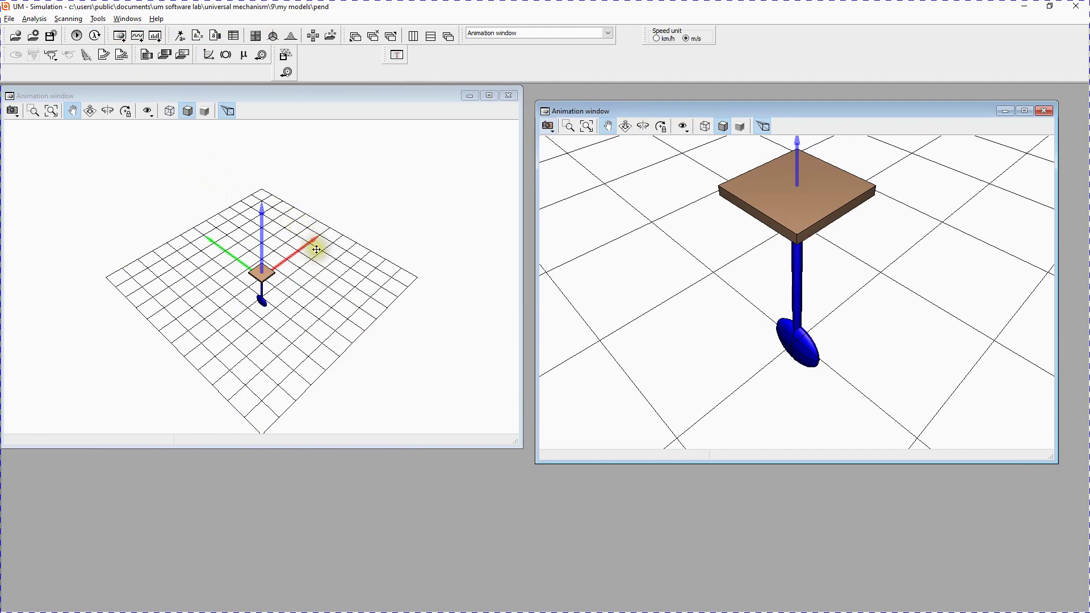
Rotate and zoom the views in both animation windows to show the pendulum close up from a low angle, and align the windows.
scroll(318, 248, "up", 2)
left_click_drag(284, 293, 262, 287)
mouse_move(618, 280)
left_mouse_down()
mouse_move(629, 285)
mouse_move(623, 273)
left_mouse_up()
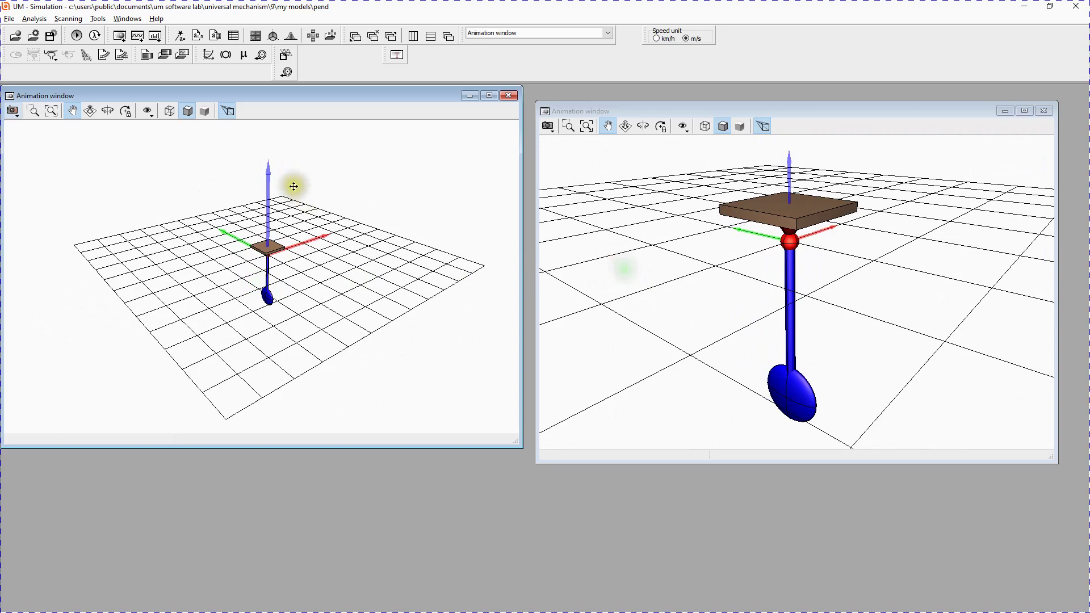
left_click_drag(302, 251, 335, 266)
mouse_move(677, 267)
left_mouse_down()
mouse_move(686, 275)
mouse_move(682, 254)
left_mouse_up()
mouse_move(323, 287)
left_mouse_down()
mouse_move(341, 287)
mouse_move(304, 287)
left_mouse_up()
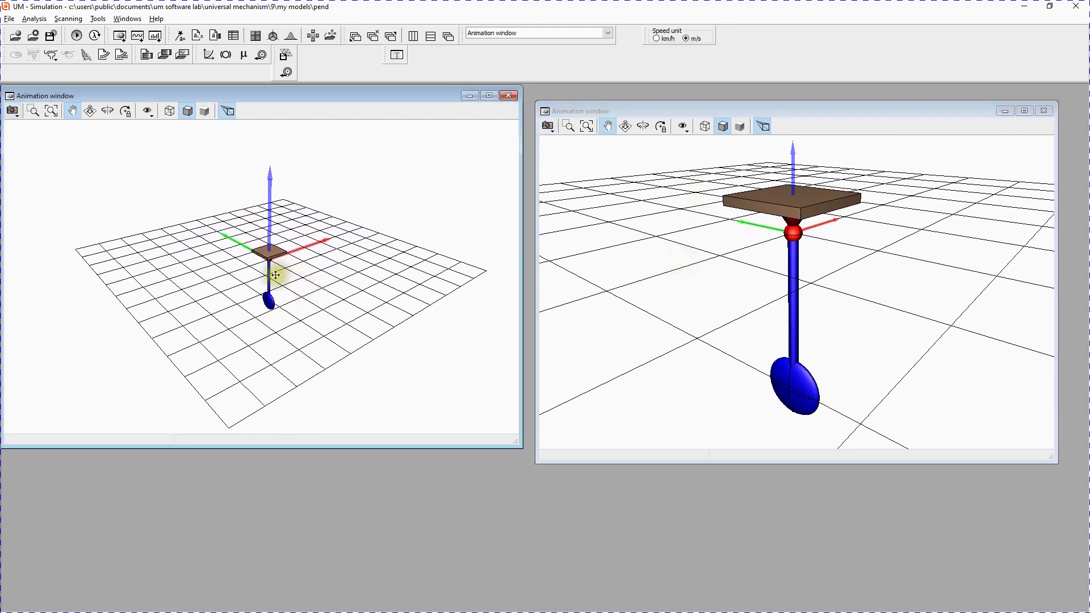
scroll(281, 278, "up", 5)
scroll(279, 277, "down", 2)
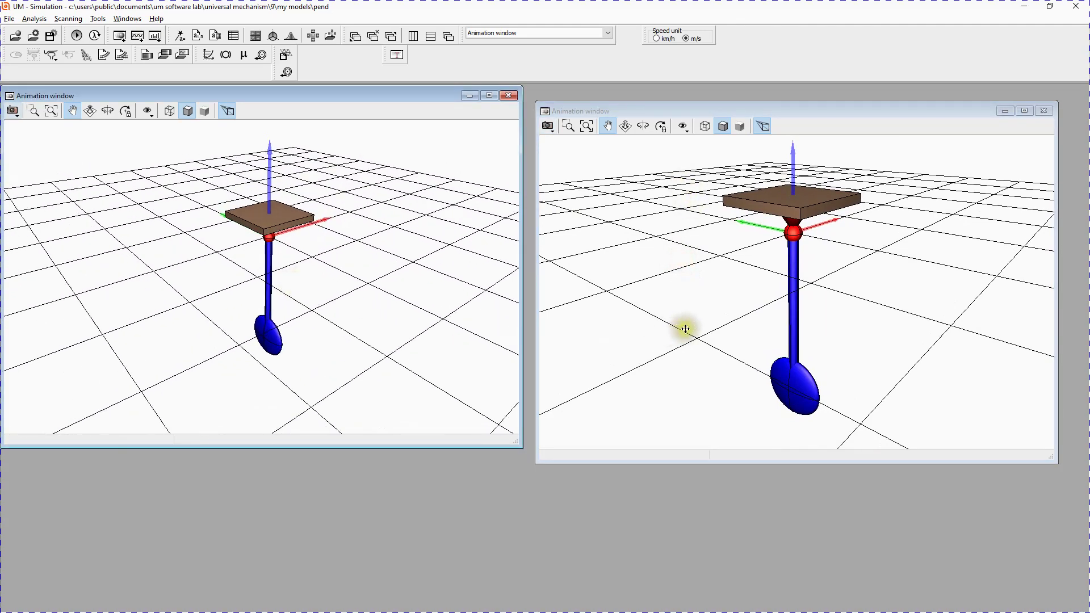
scroll(706, 328, "down", 2)
left_click_drag(401, 256, 316, 267)
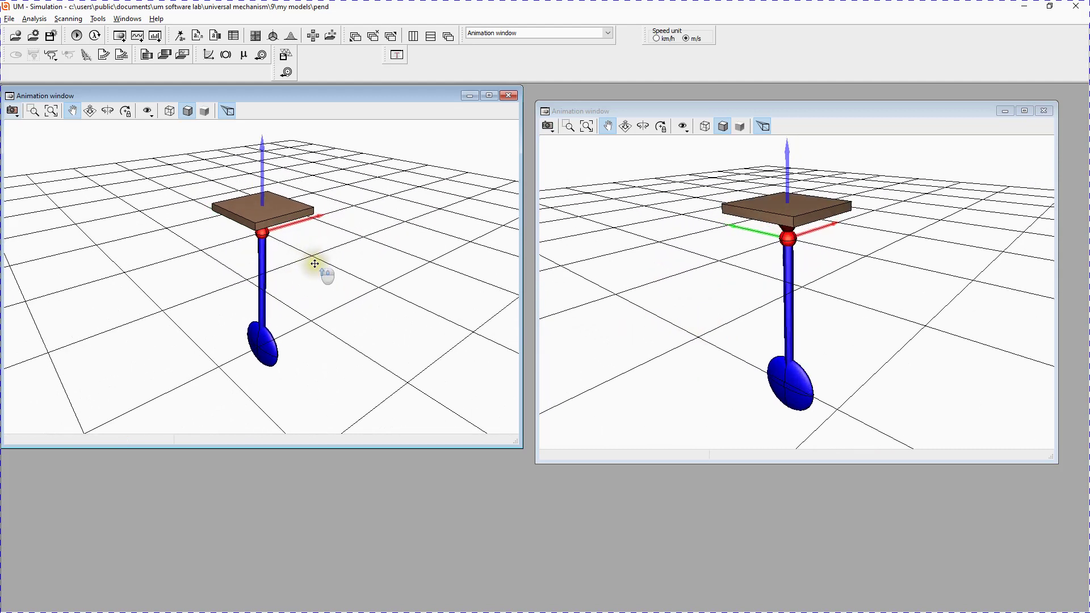
left_click_drag(596, 111, 602, 96)
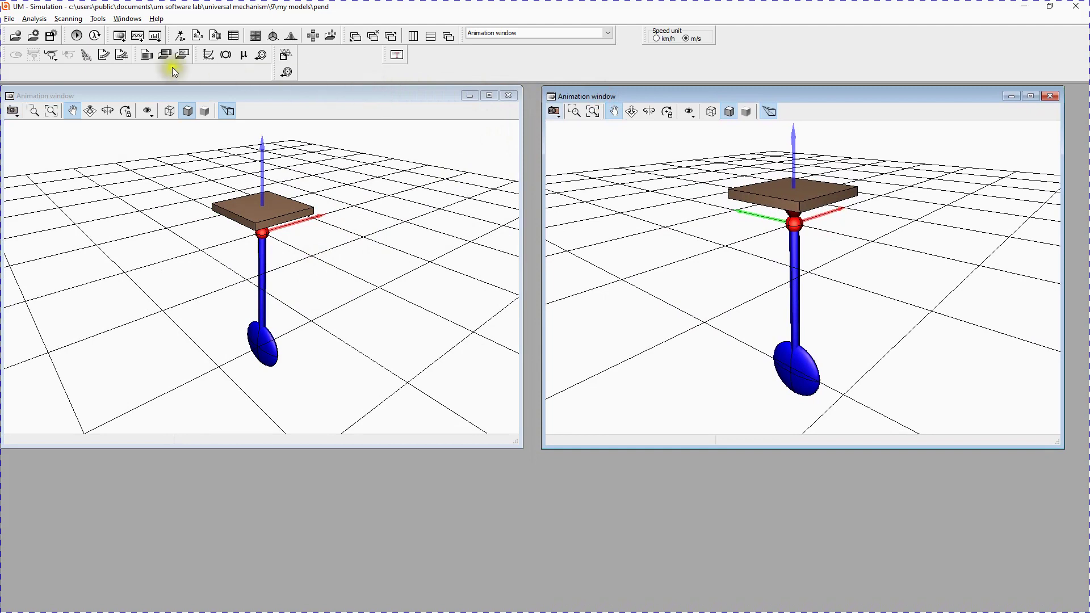
Open the Object simulation inspector and move it clear of the first animation window.
left_click(45, 20)
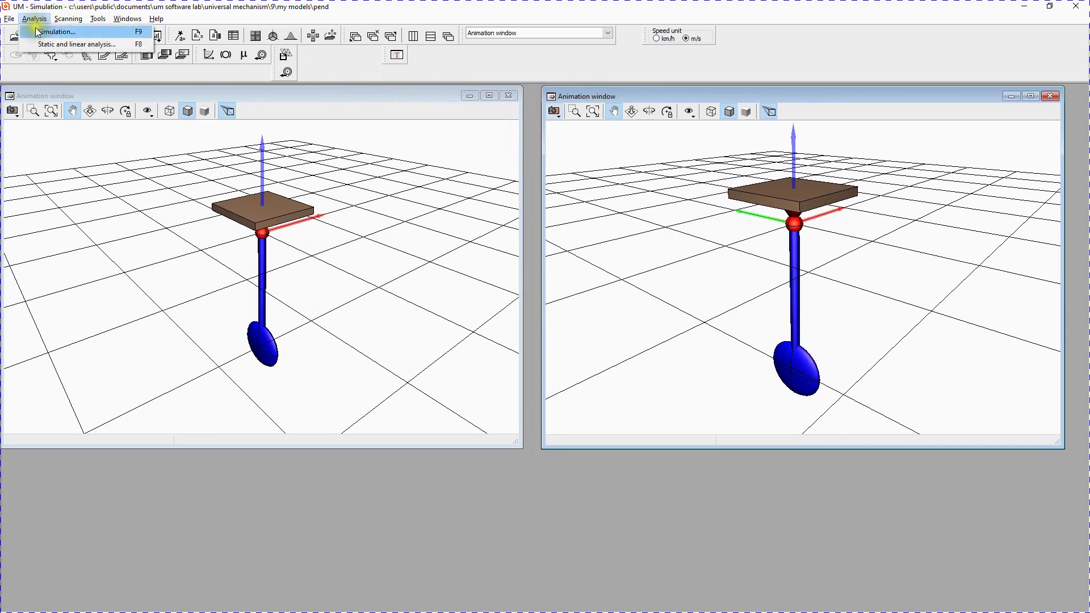
left_click(35, 30)
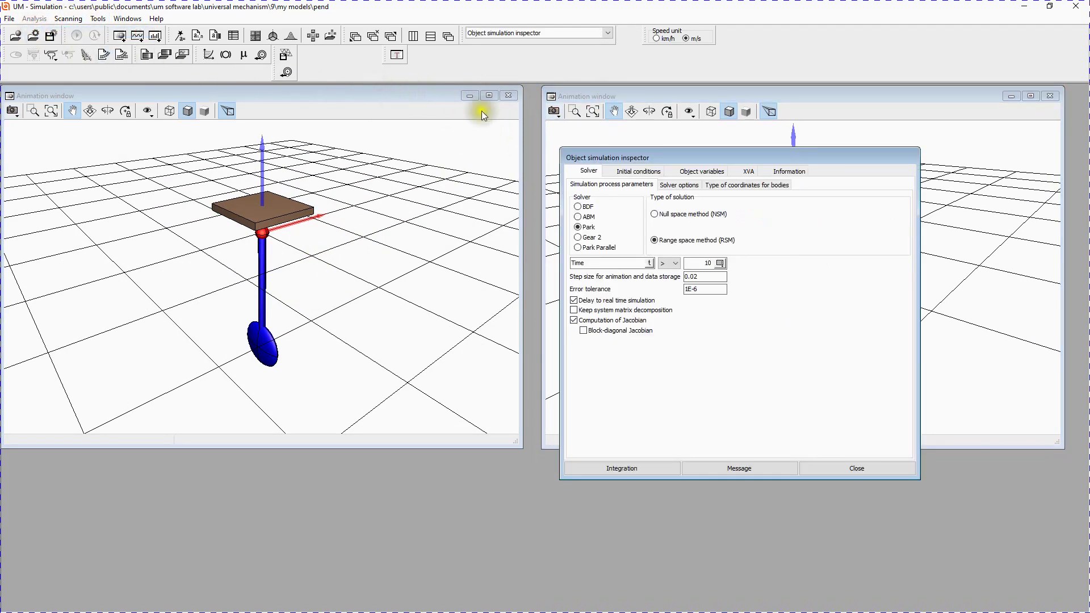
left_click_drag(701, 158, 811, 268)
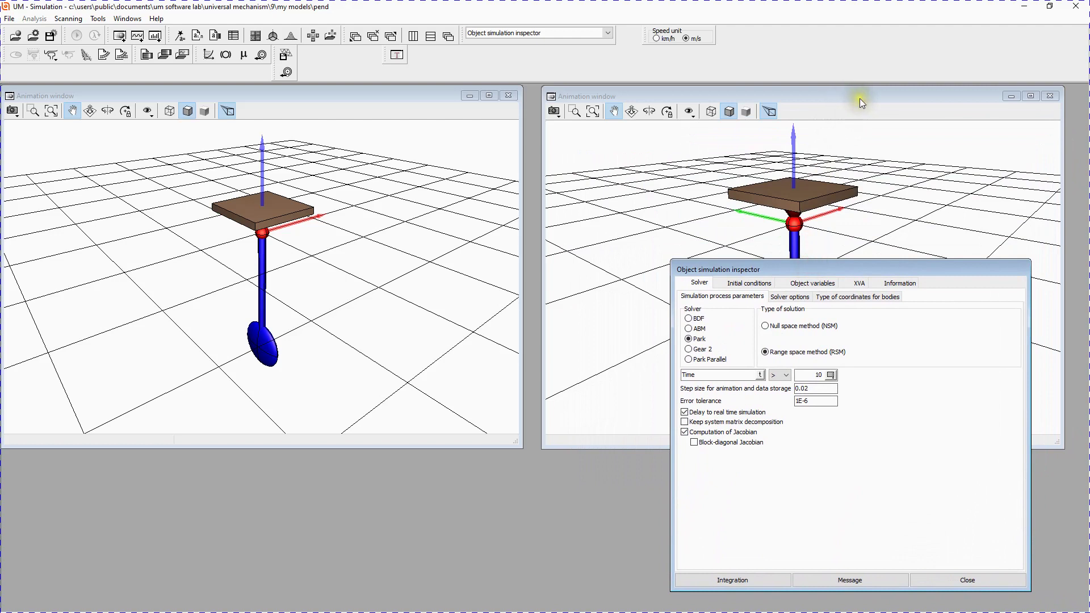
left_click_drag(874, 270, 901, 160)
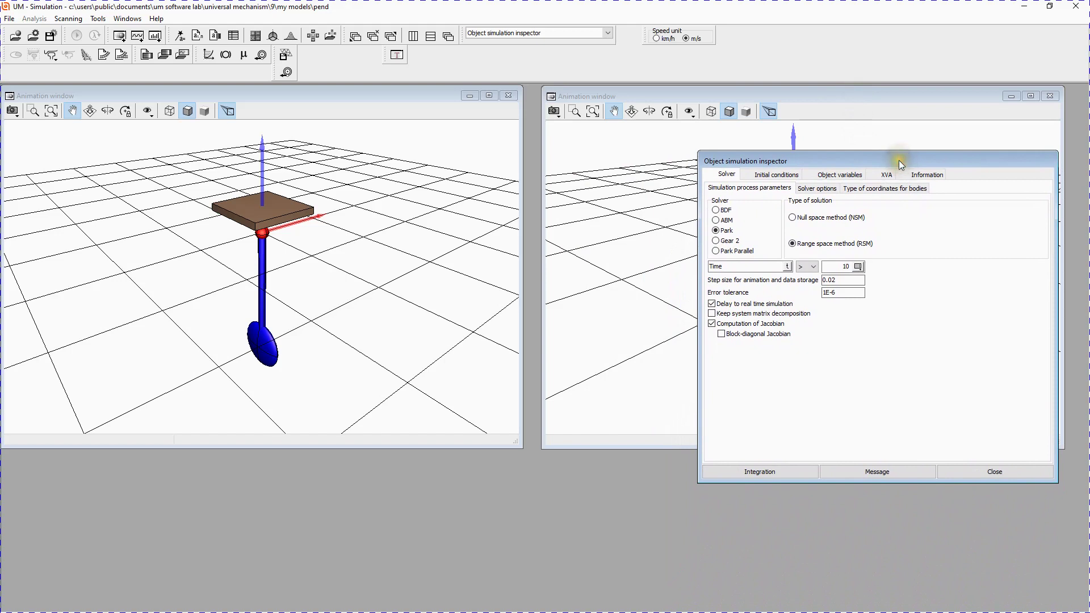
Set the initial coordinate of the pendulum joint to 1 in the initial conditions.
left_click(784, 176)
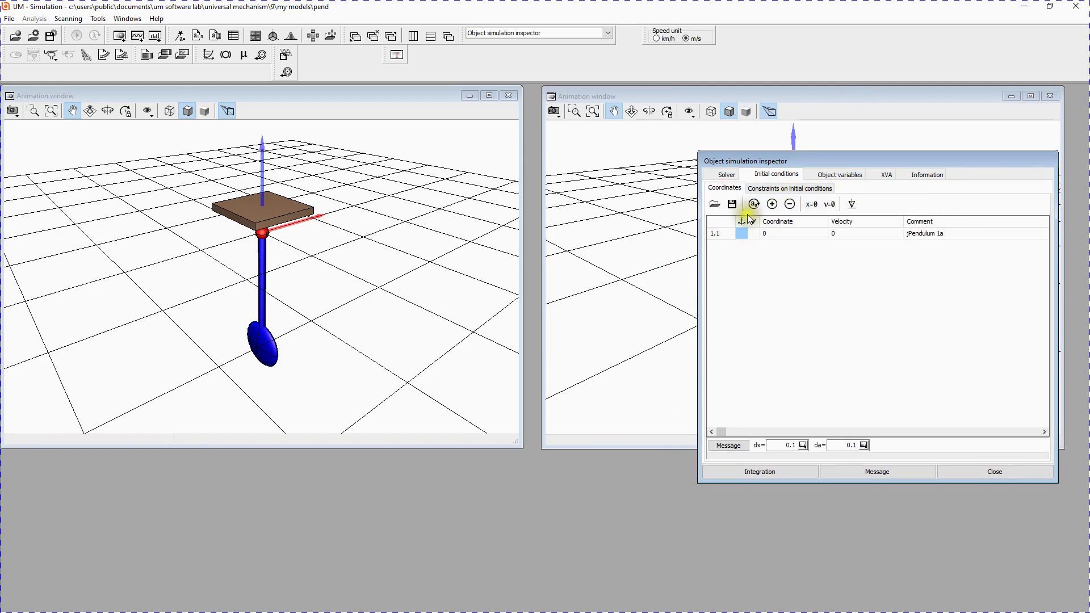
left_click(780, 234)
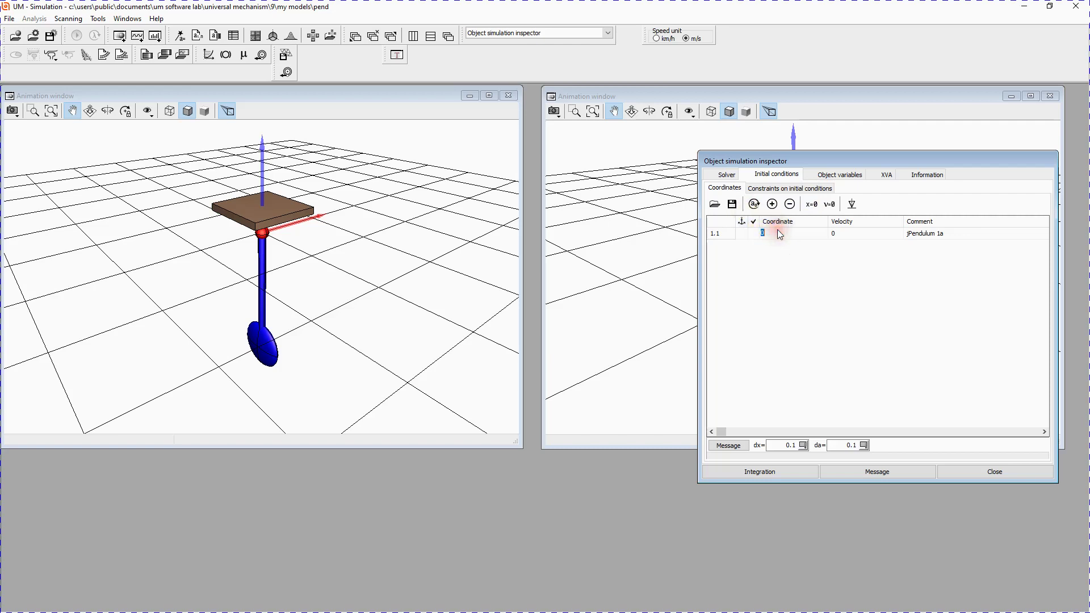
type("1")
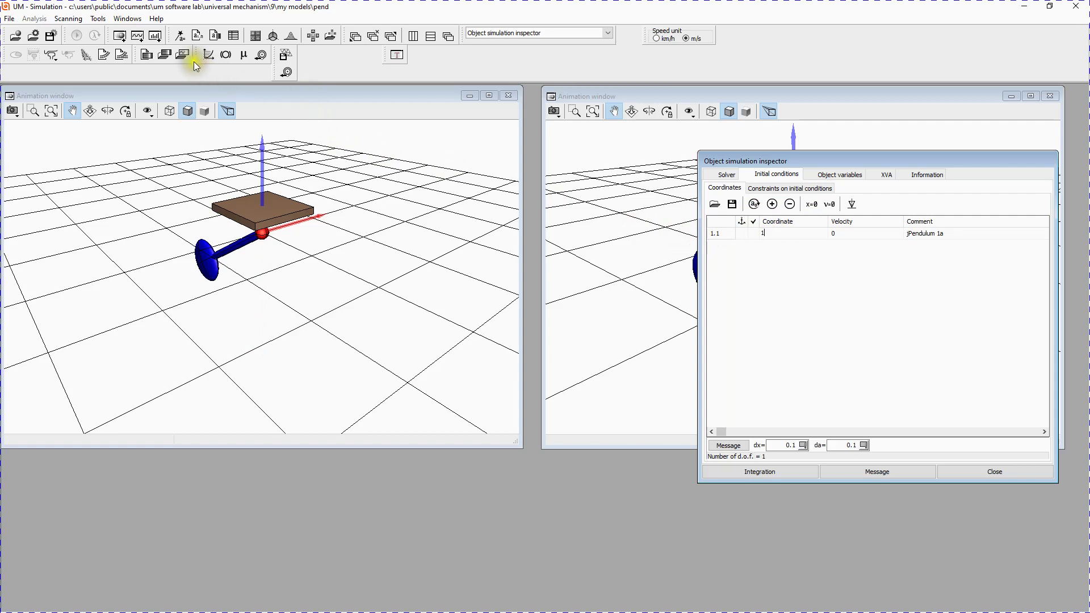
Show the solver's simulation process parameters in the Object simulation inspector, with Delay to real time simulation enabled.
left_click(727, 174)
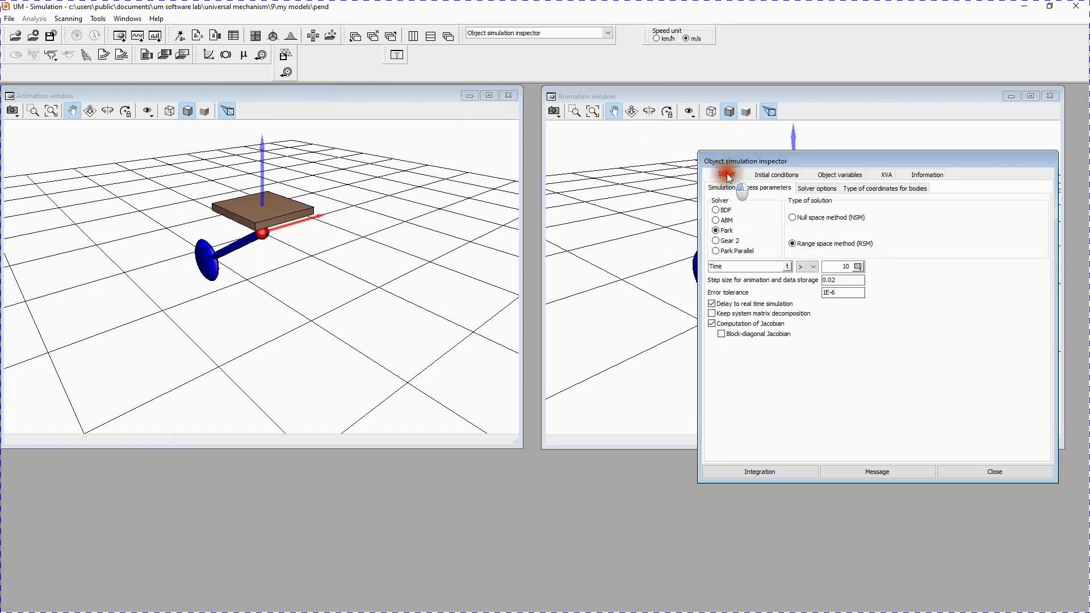
left_click_drag(751, 166, 673, 155)
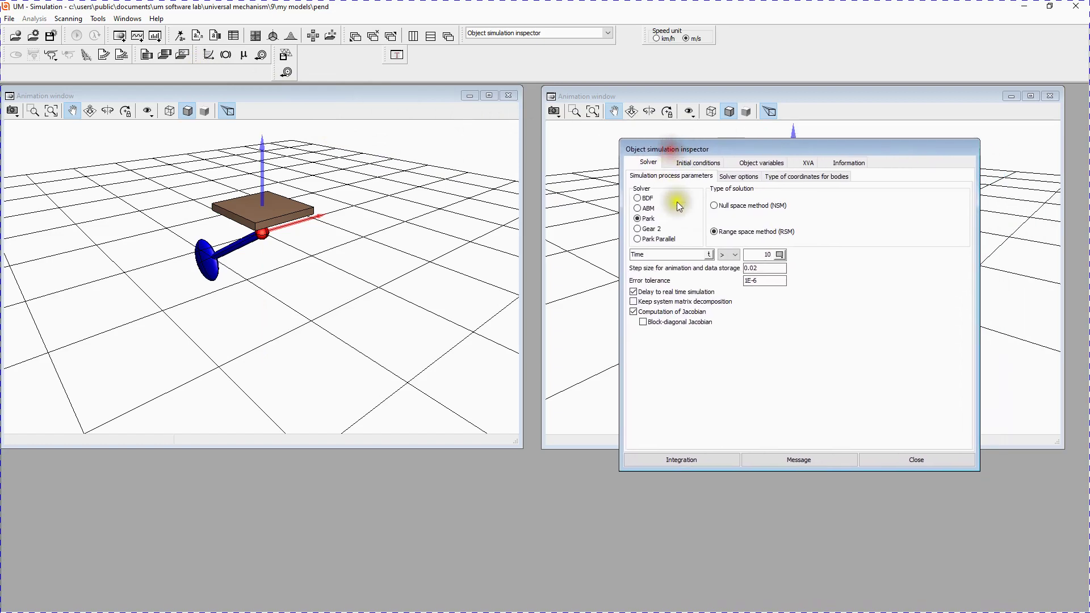
left_click(633, 296)
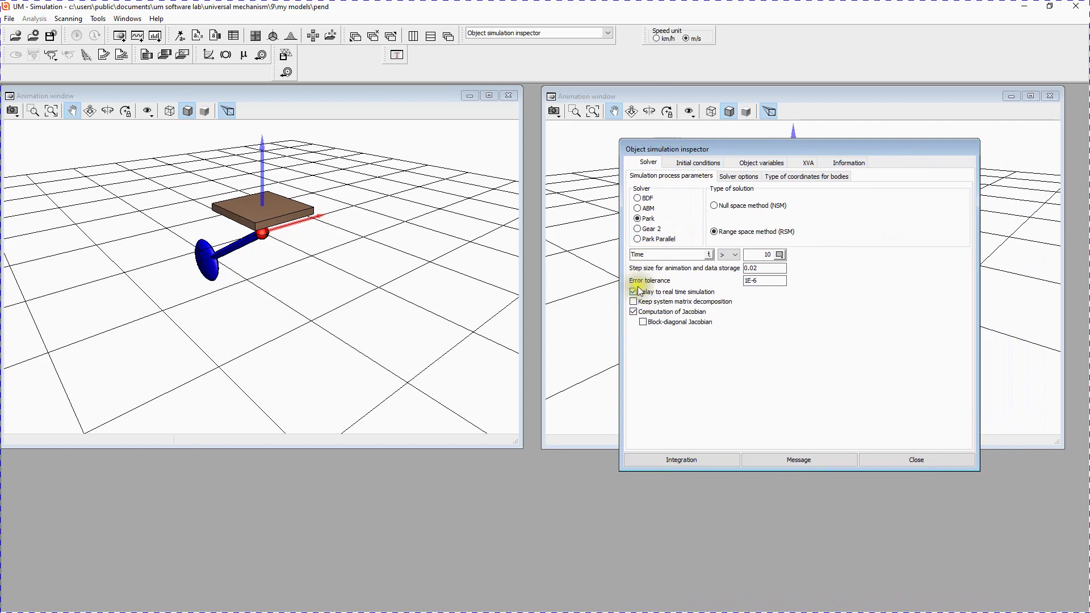
left_click(709, 298)
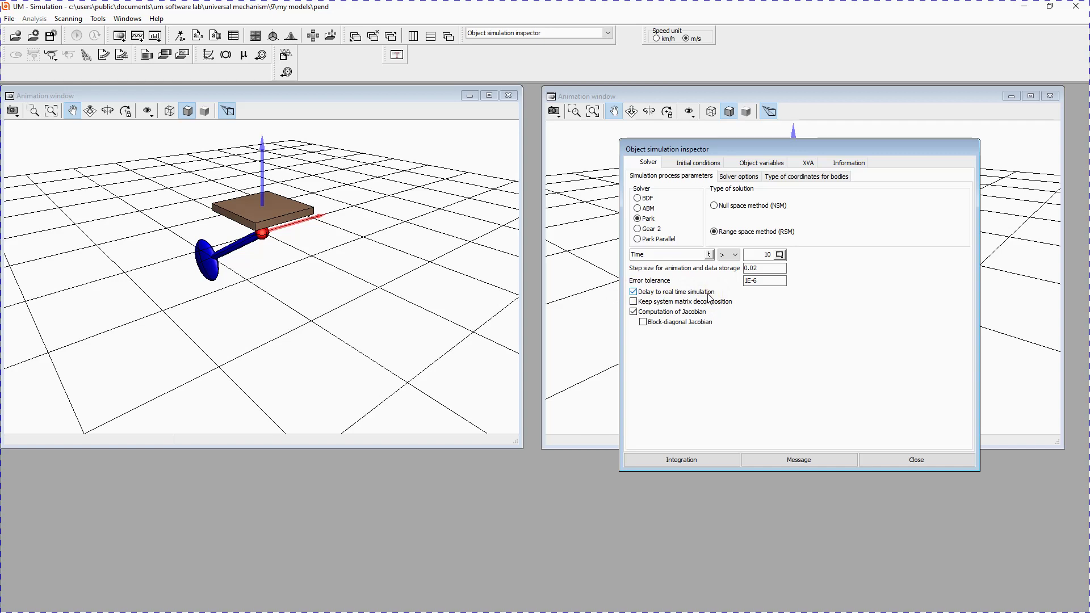
Run the pendulum integration through to its end time and interrupt the finished simulation.
left_click(692, 465)
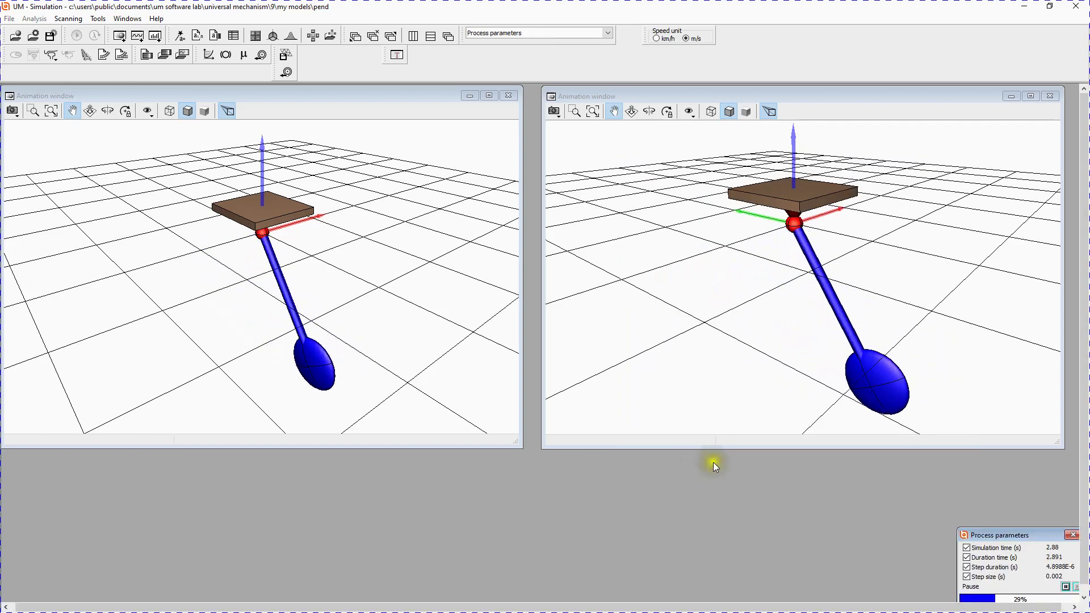
left_click_drag(1027, 537, 1017, 523)
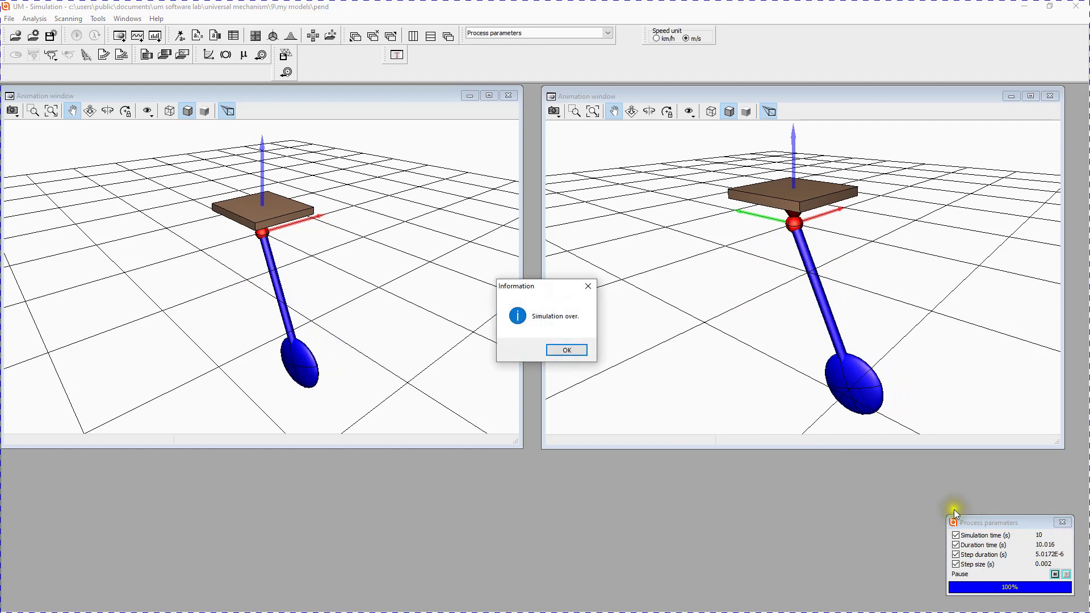
left_click(577, 350)
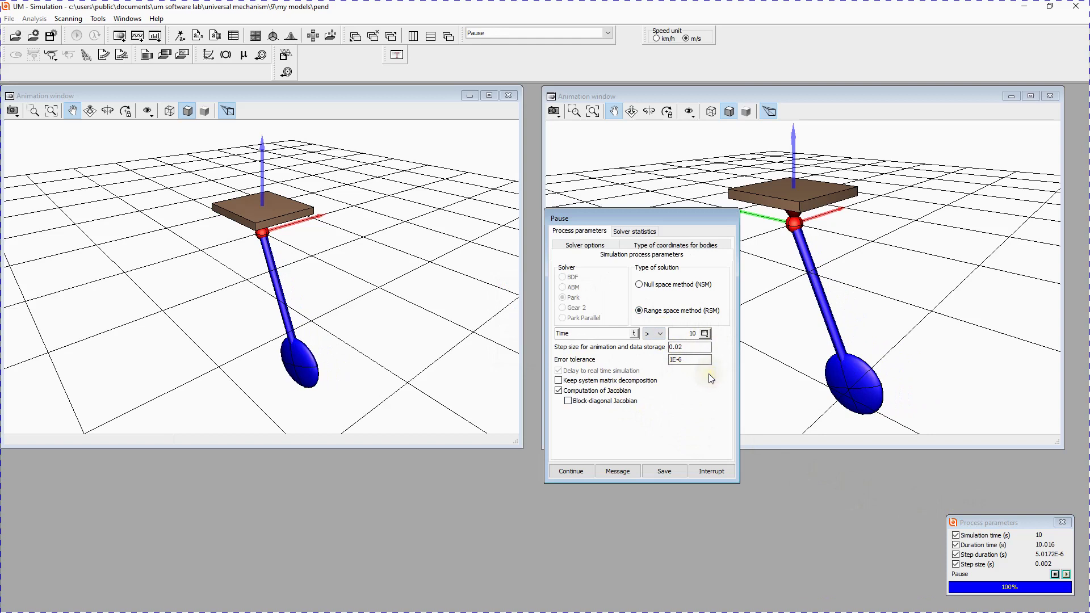
left_click(712, 471)
left_click(702, 465)
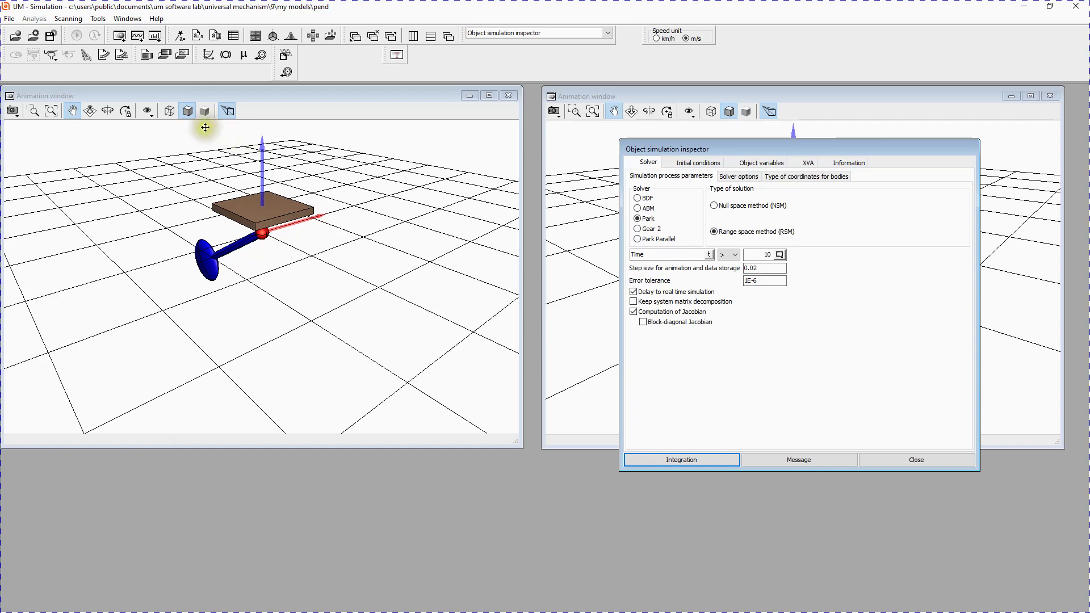
Rotate the view in the first animation window to show the pendulum's swing plane more from the front at a low angle.
right_click_drag(159, 243, 167, 238)
left_click_drag(252, 235, 237, 273)
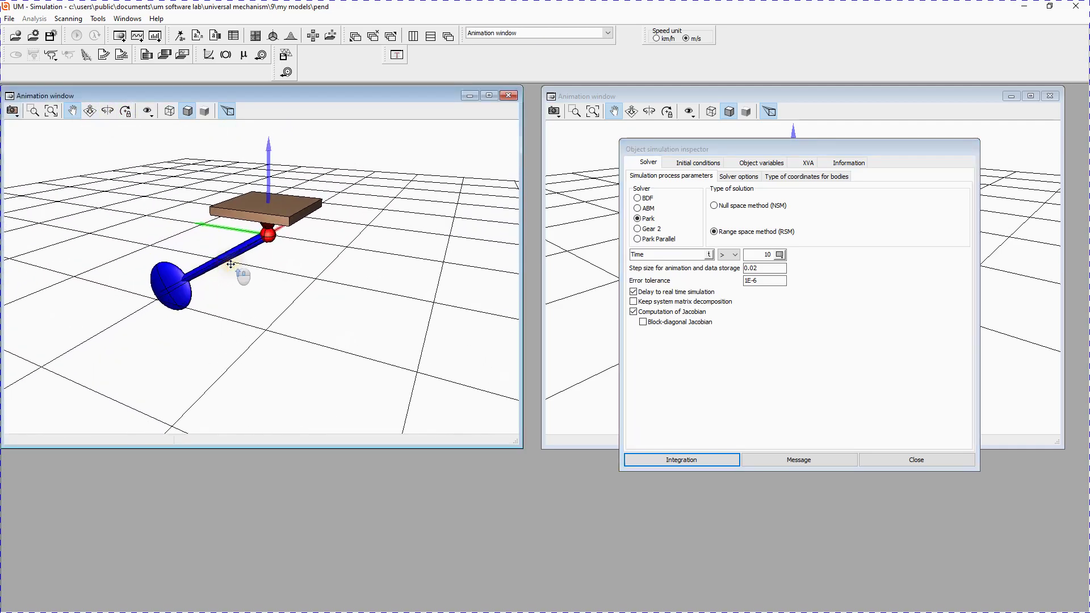
left_click_drag(350, 272, 292, 280)
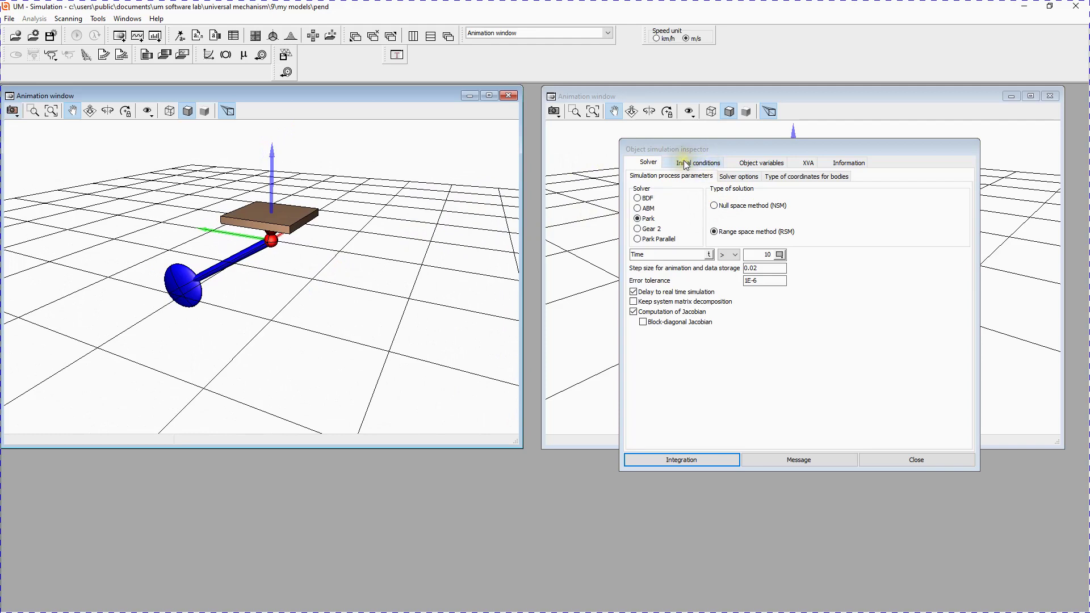
Open a graphical window and the Wizard of variables, and arrange both clear of the pendulum in the first animation window.
left_click(100, 19)
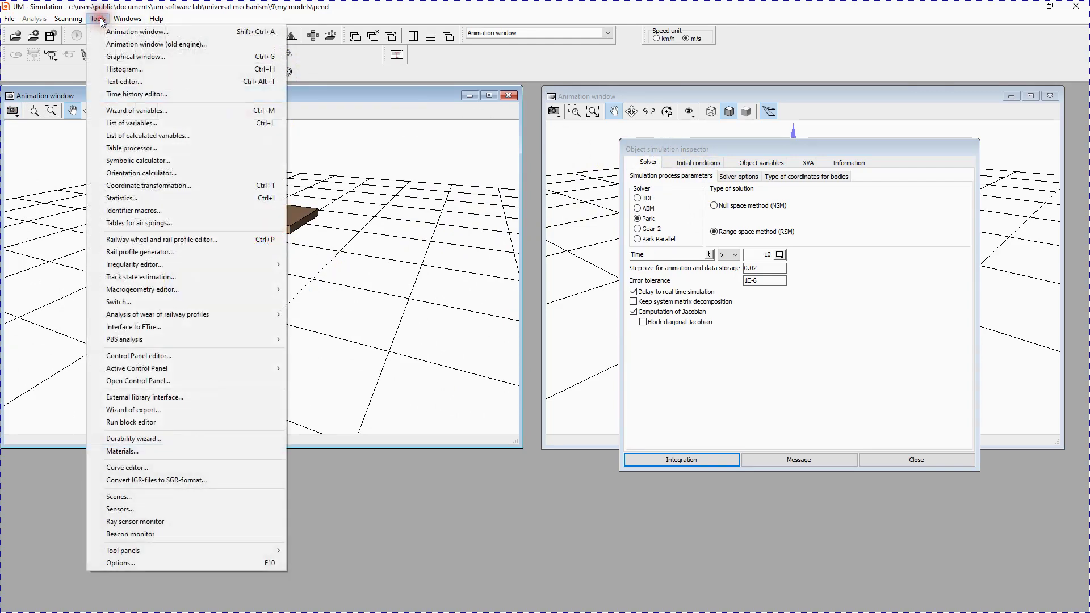
left_click(114, 56)
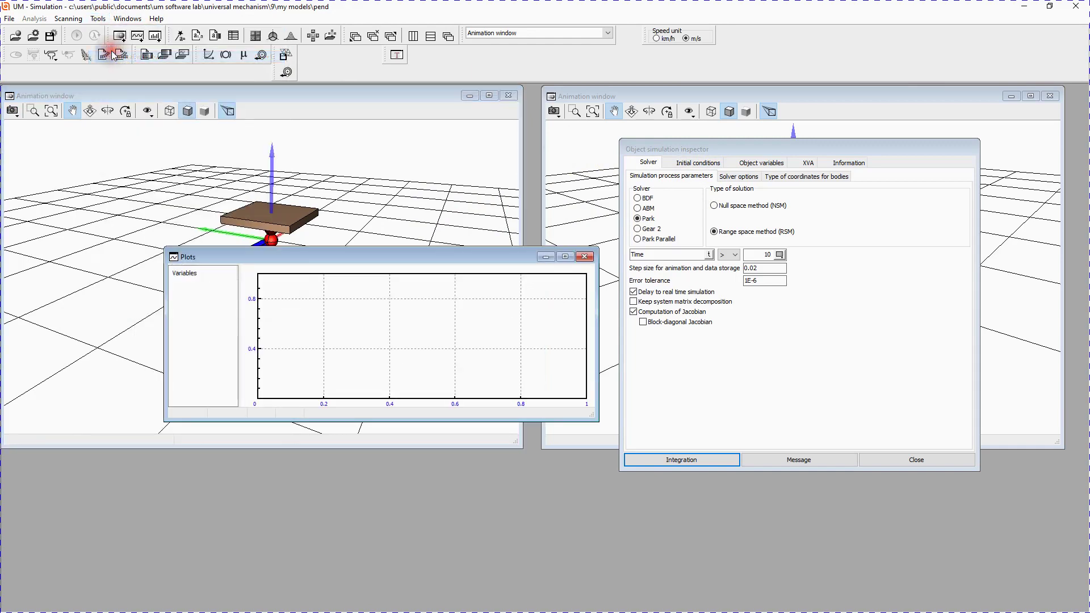
left_click(97, 19)
left_click(139, 111)
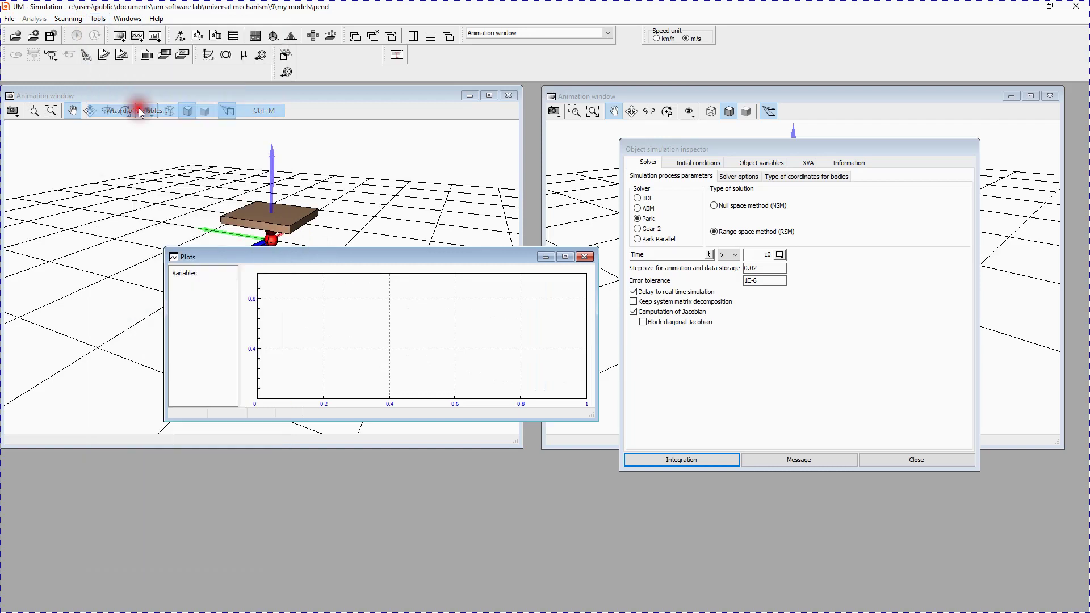
left_click_drag(251, 199, 789, 206)
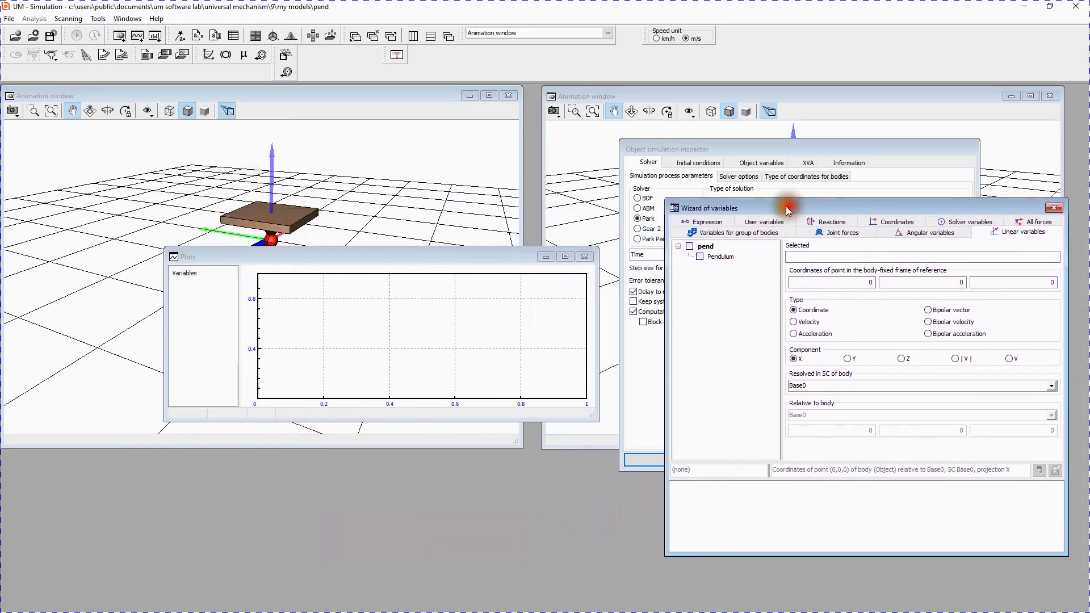
left_click_drag(483, 254, 328, 440)
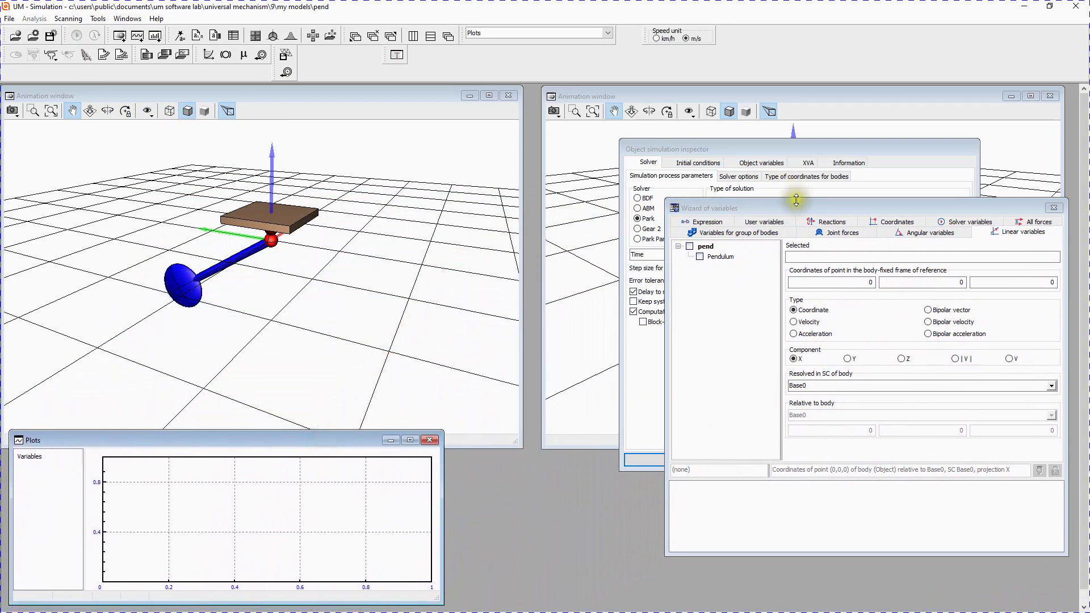
left_click_drag(797, 205, 787, 254)
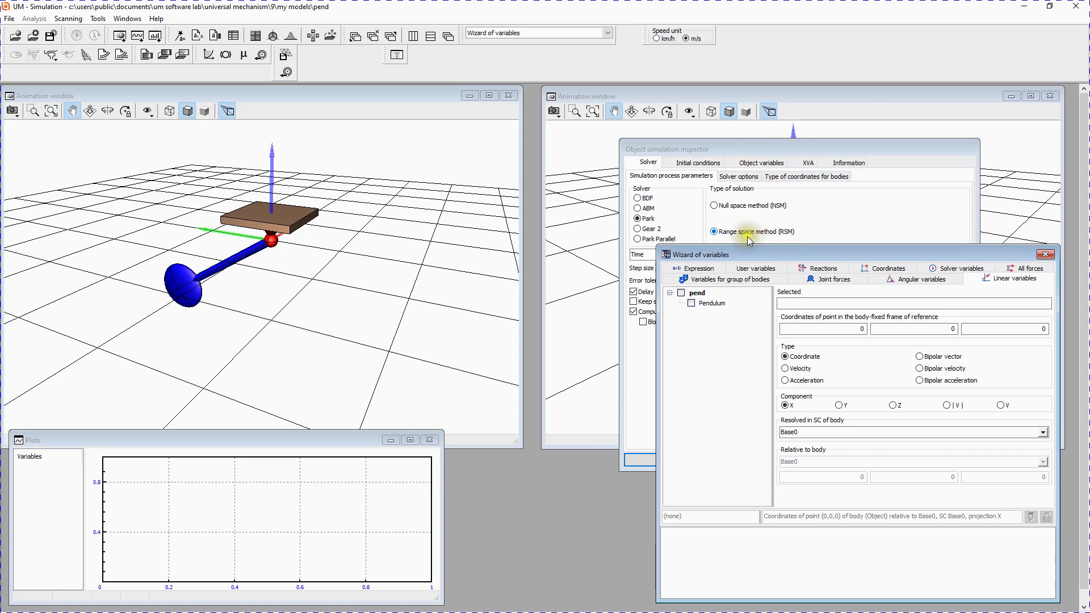
Create a linear coordinate variable for the Pendulum body with component Y and add it to the Plots window.
left_click(1027, 280)
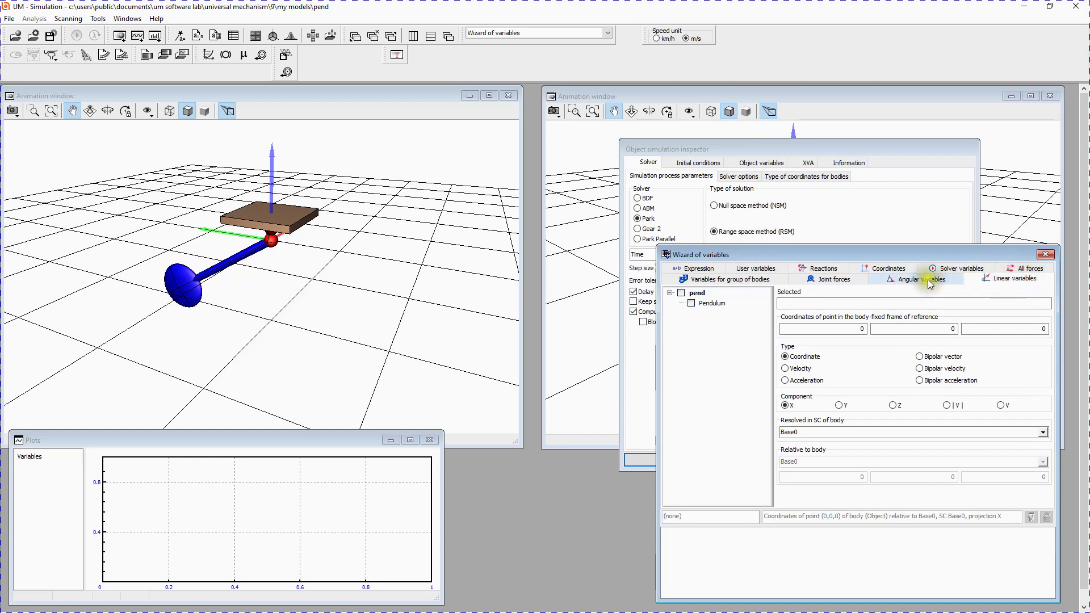
left_click(692, 304)
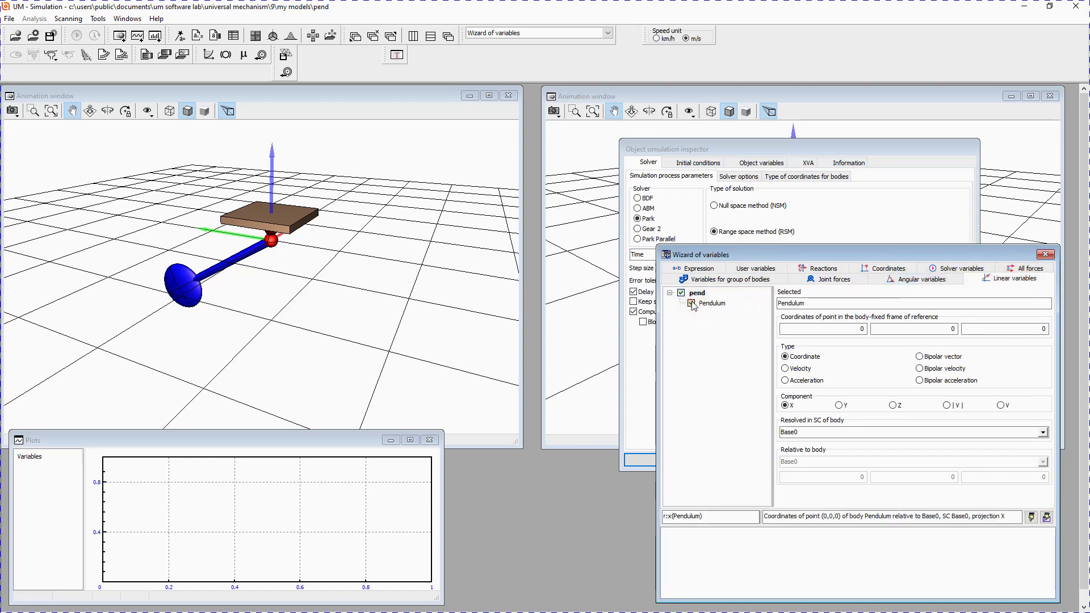
left_click(840, 406)
left_click(1031, 518)
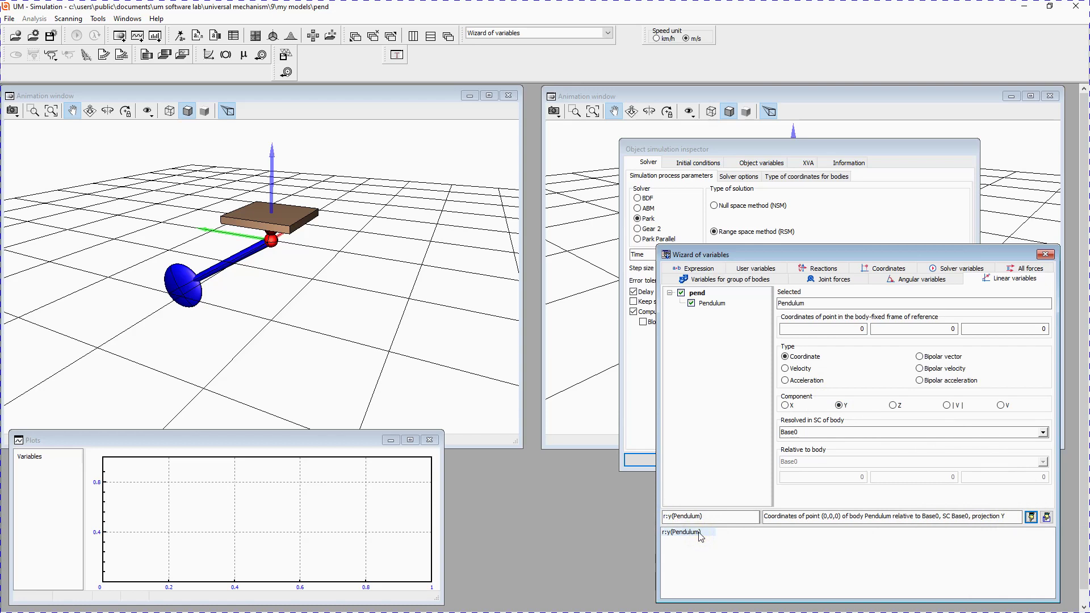
left_click_drag(701, 537, 105, 482)
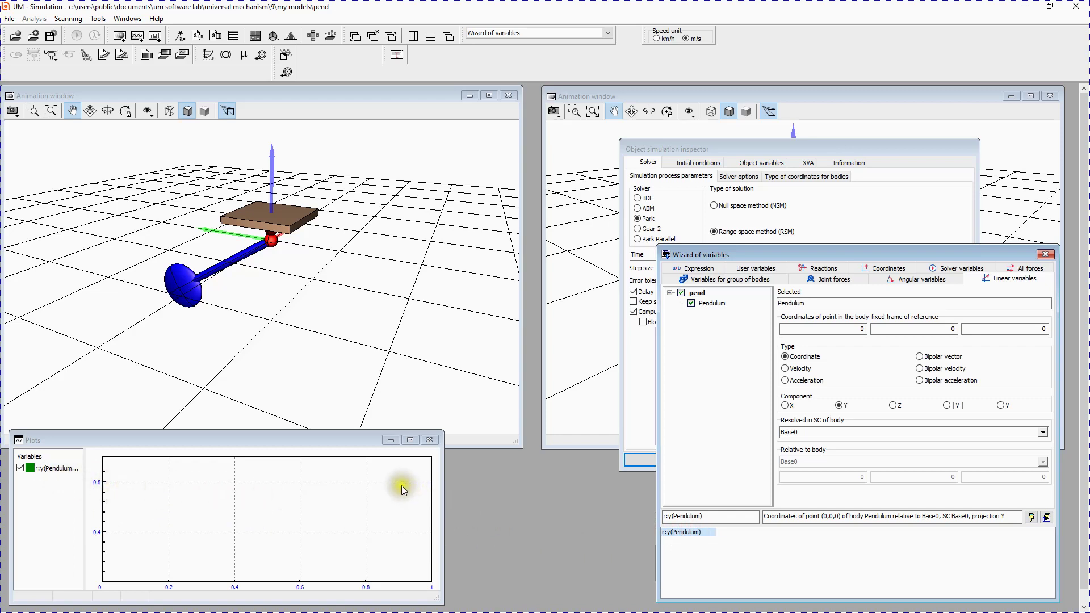
Run the simulation again to plot the pendulum's Y coordinate, and interrupt it once it is over.
left_click(700, 148)
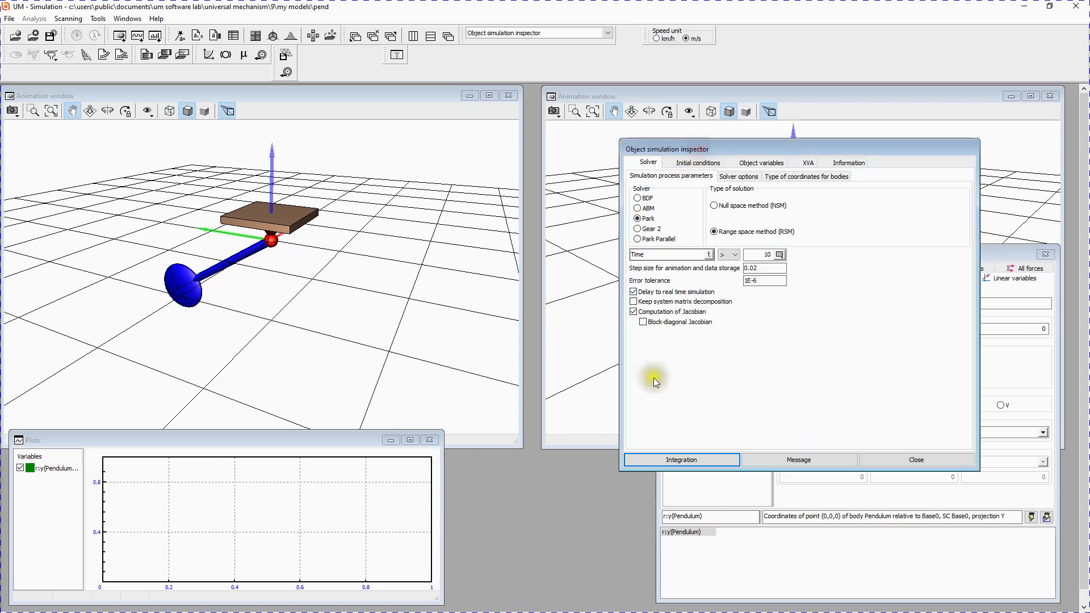
left_click(676, 458)
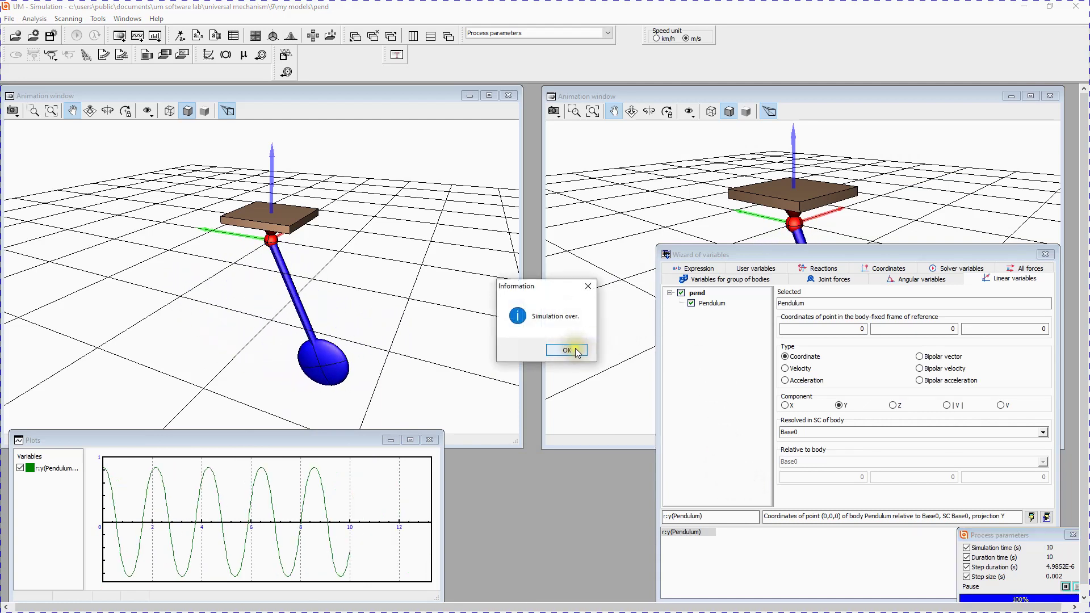
left_click(577, 353)
left_click(778, 469)
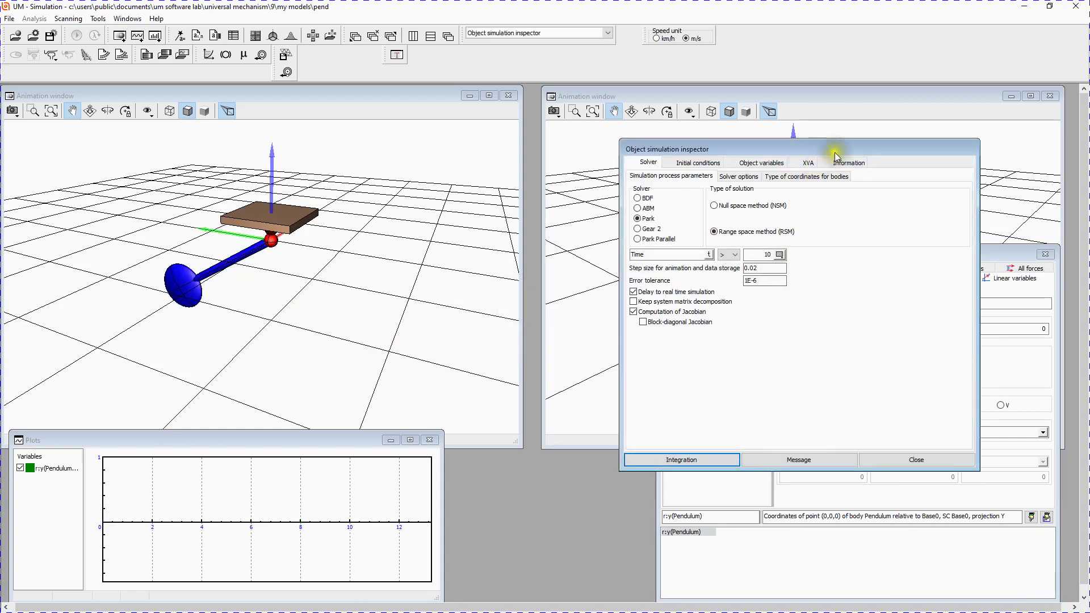
Create a linear velocity variable for the Pendulum body with the vector component V in the Wizard of variables.
left_click(1003, 255)
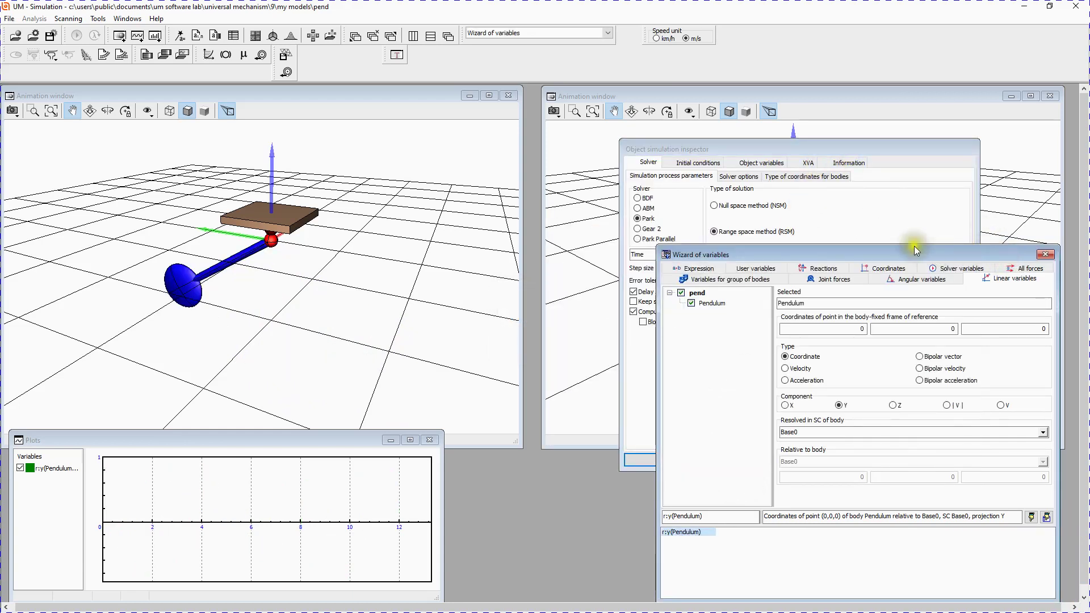
left_click_drag(805, 256, 809, 216)
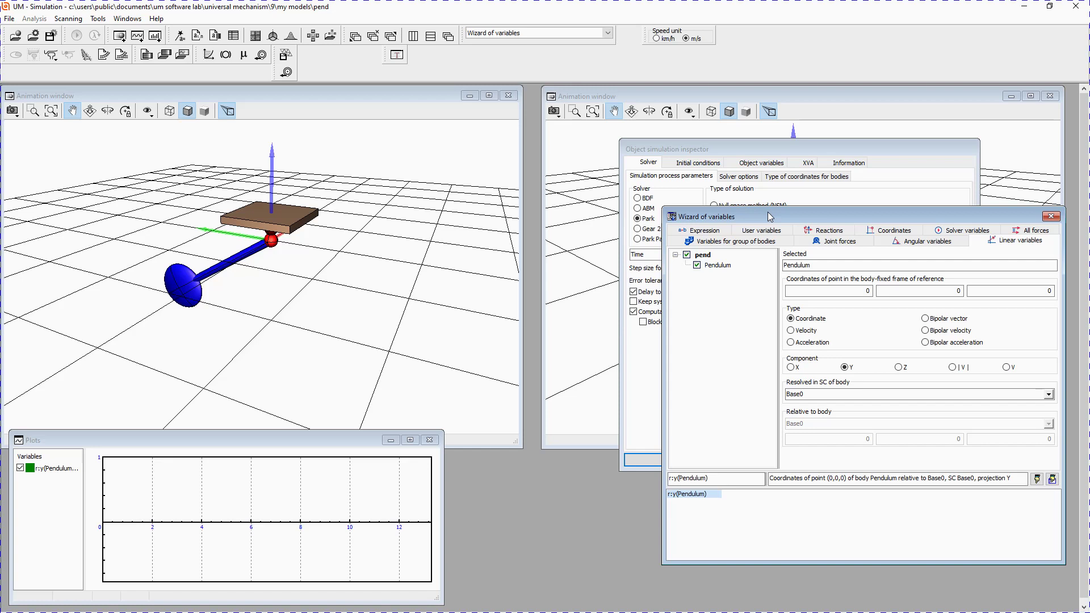
left_click(771, 217)
left_click_drag(770, 217, 748, 196)
left_click(809, 273)
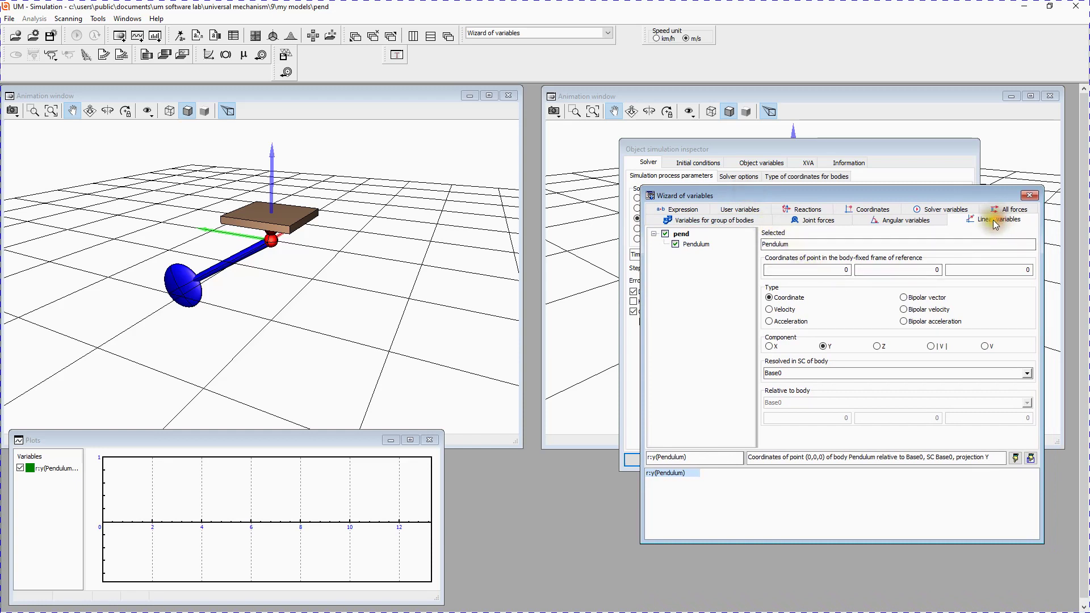
left_click(796, 310)
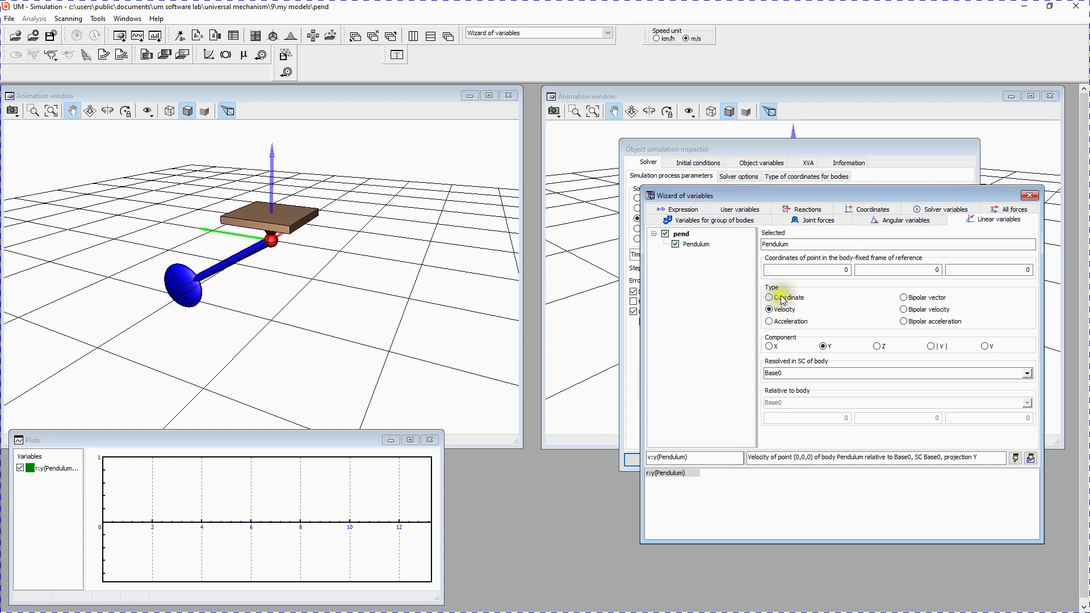
left_click(985, 346)
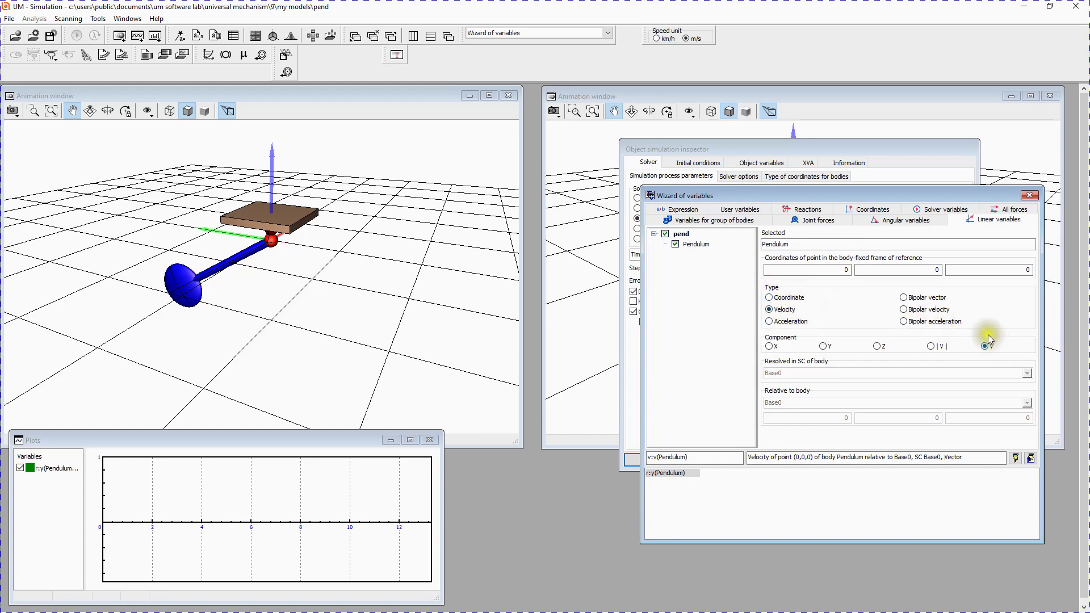
left_click(1016, 458)
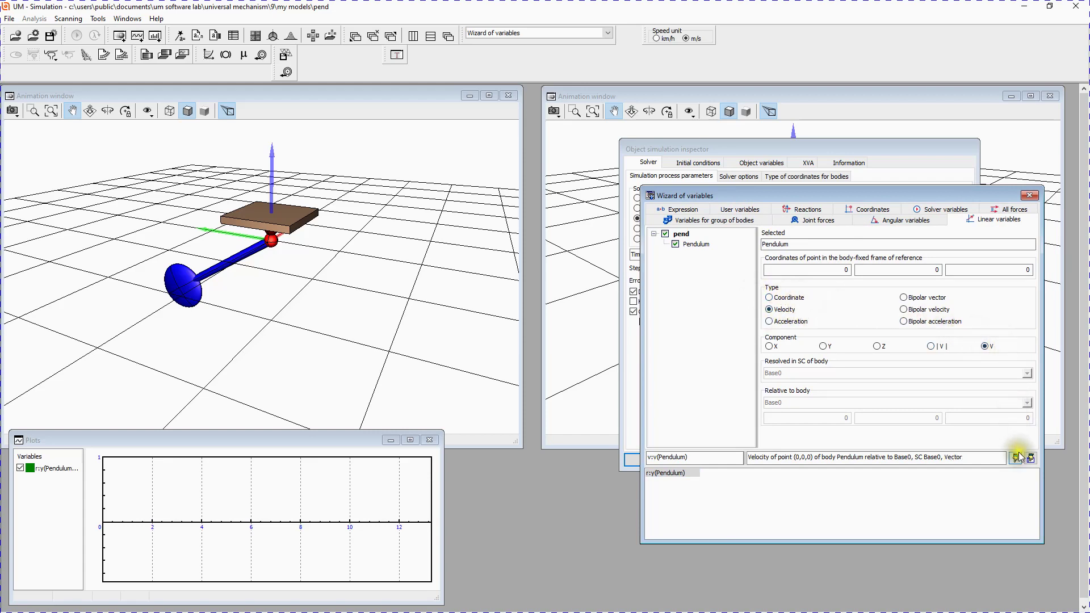
left_click(1015, 458)
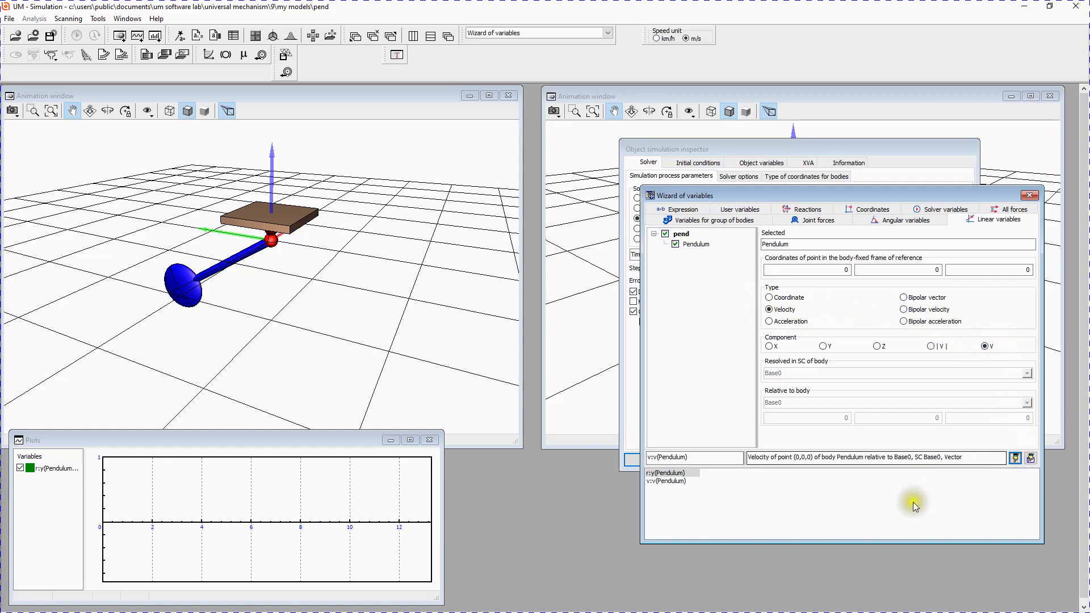
Add the pendulum's velocity vector variable v:v(Pendulum) to the first animation window.
left_click(681, 483)
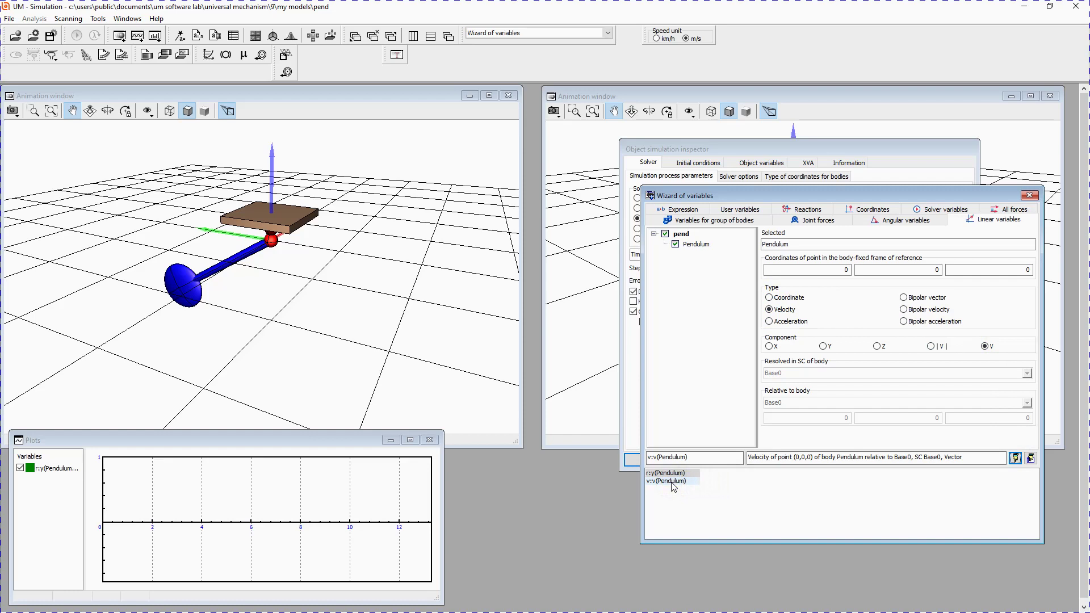
left_click_drag(669, 482, 287, 363)
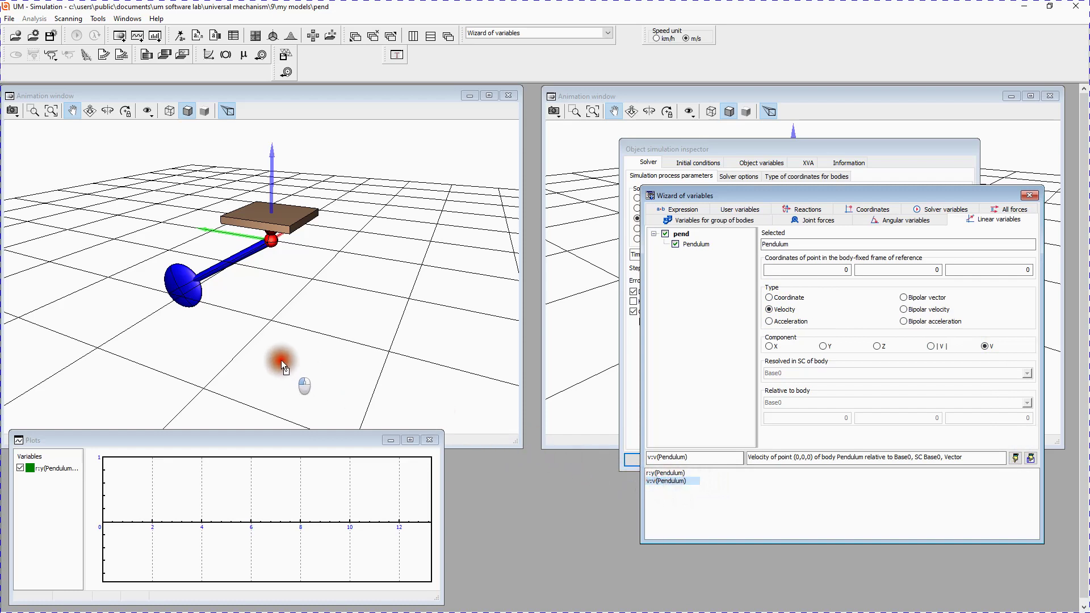
left_click_drag(223, 332, 222, 332)
Place the first animation window's vector list at the Bottom and color the pendulum's velocity vector v:v(Pendulum) red.
right_click(311, 300)
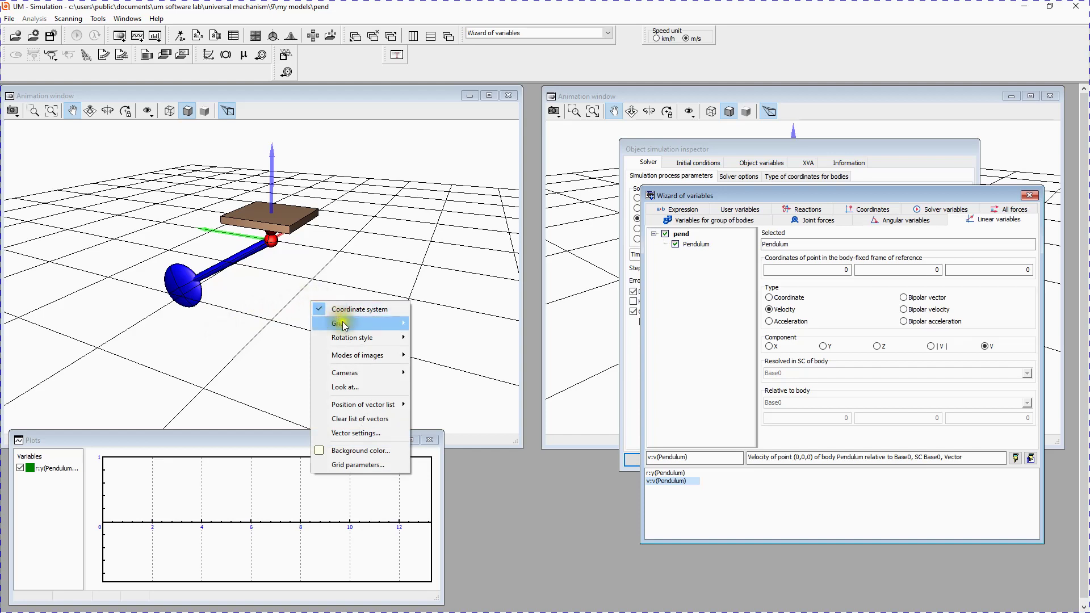
mouse_move(370, 404)
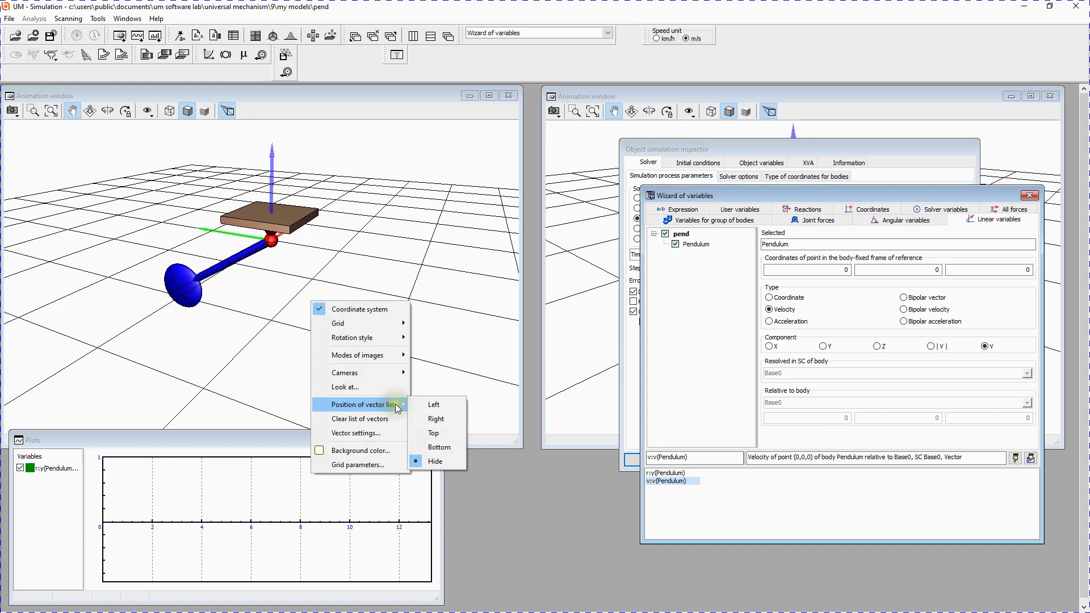
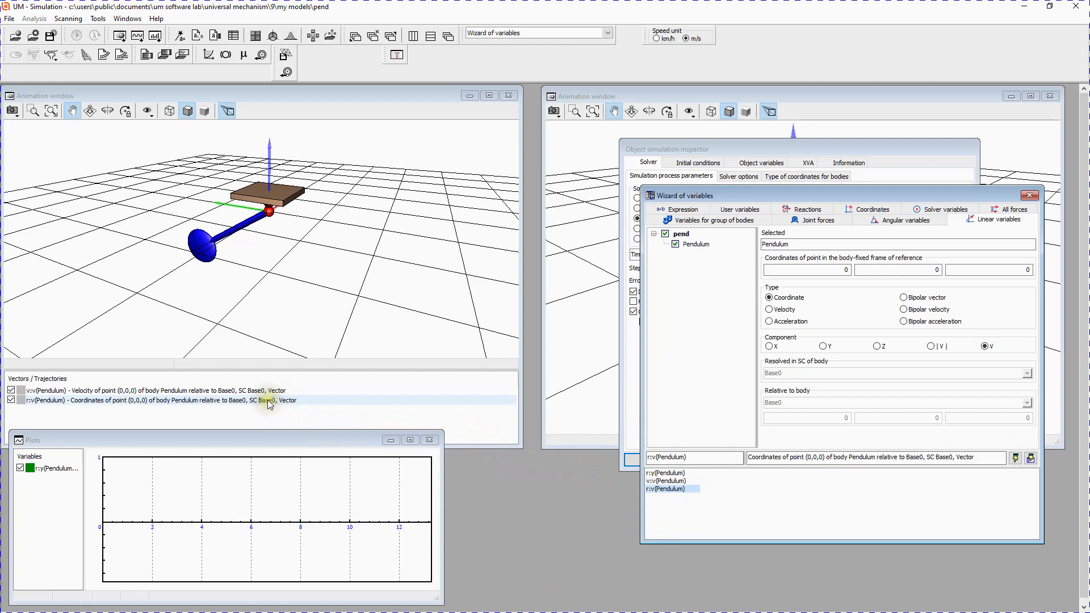
left_click(268, 391)
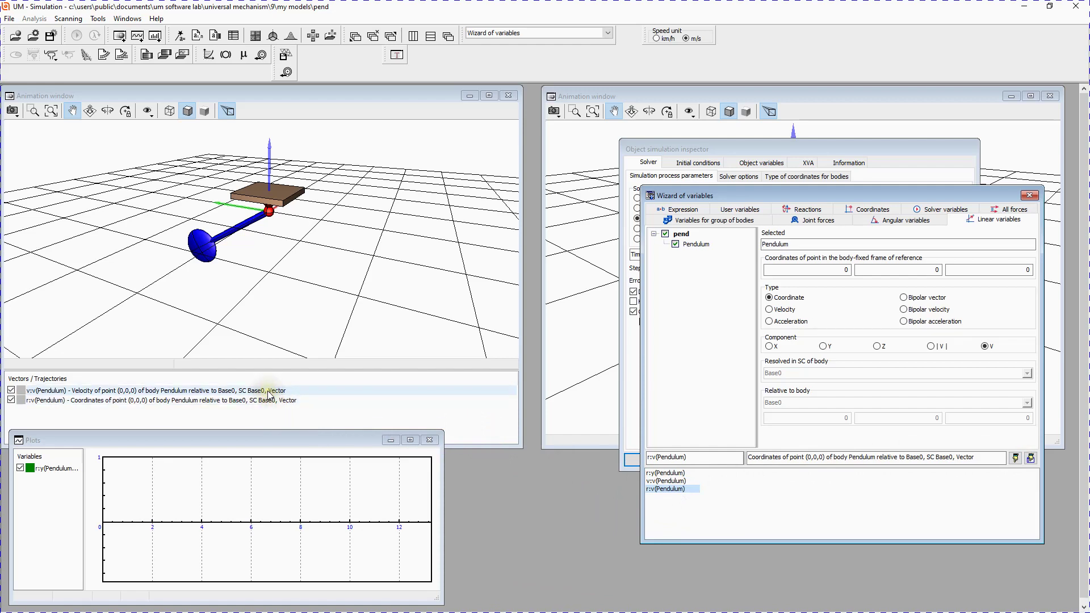
double_click(268, 392)
left_click(288, 163)
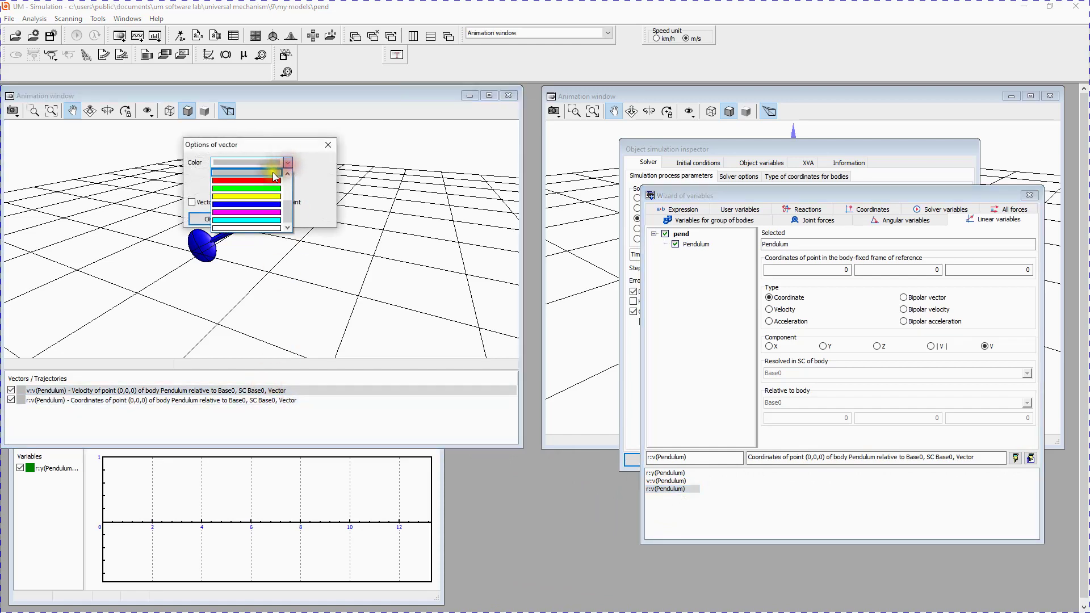
left_click(272, 176)
left_click(219, 220)
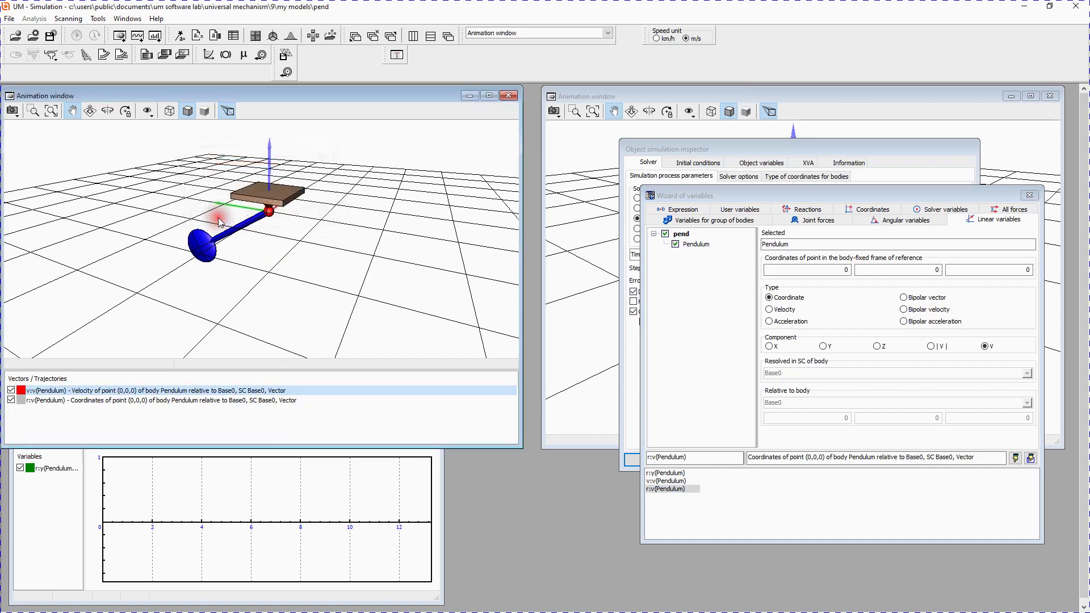
Color the pendulum's trajectory r:v(Pendulum) blue in the first animation window's vector list.
double_click(272, 398)
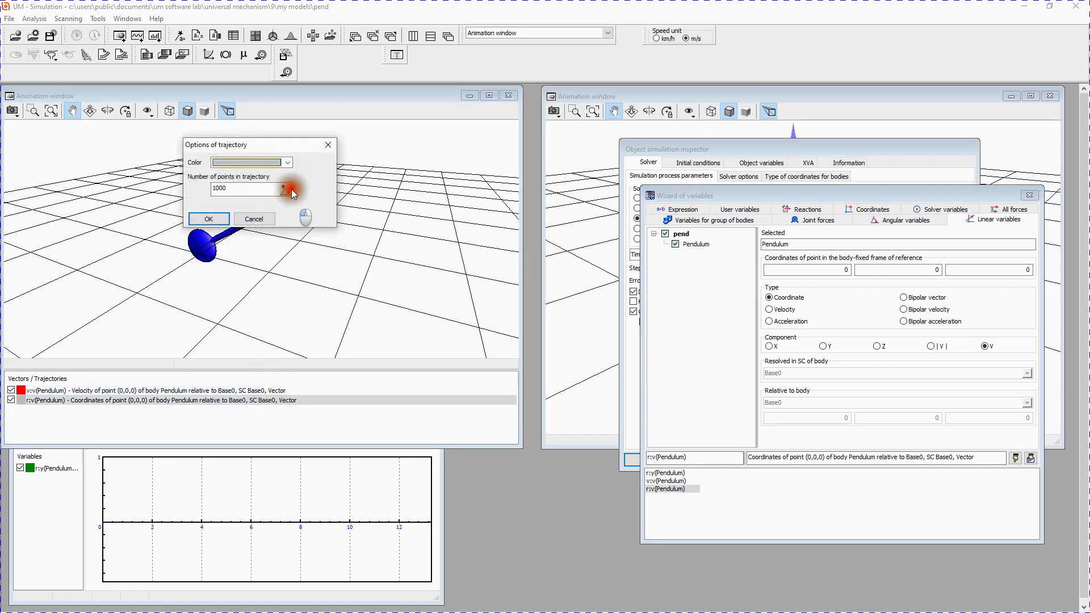
left_click(287, 164)
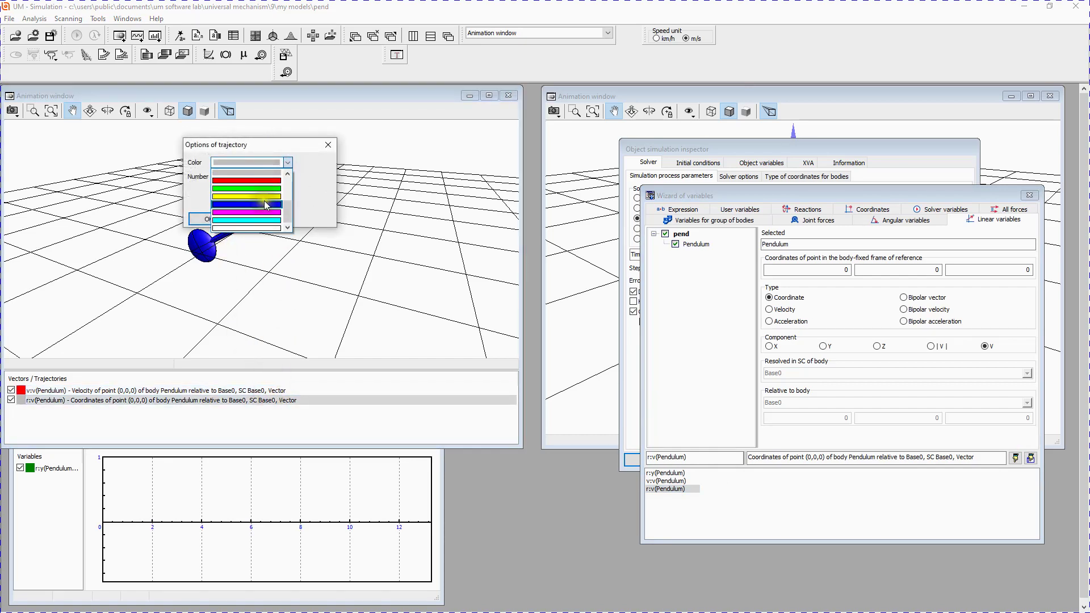
left_click(263, 206)
left_click(208, 218)
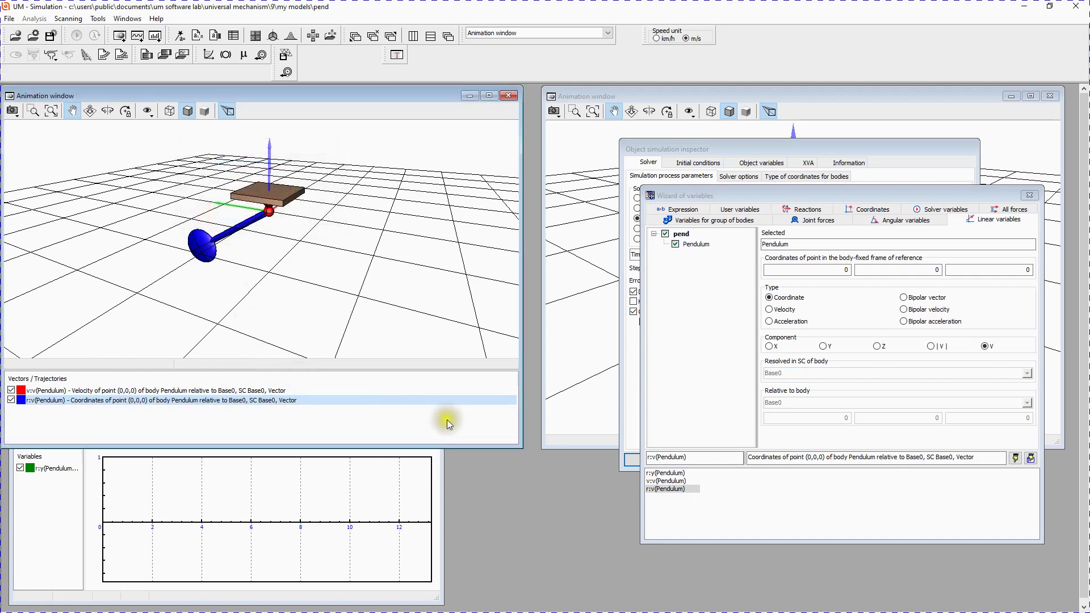
Run the simulation to animate the pendulum's velocity vector and trajectory, and acknowledge its end.
left_click(679, 149)
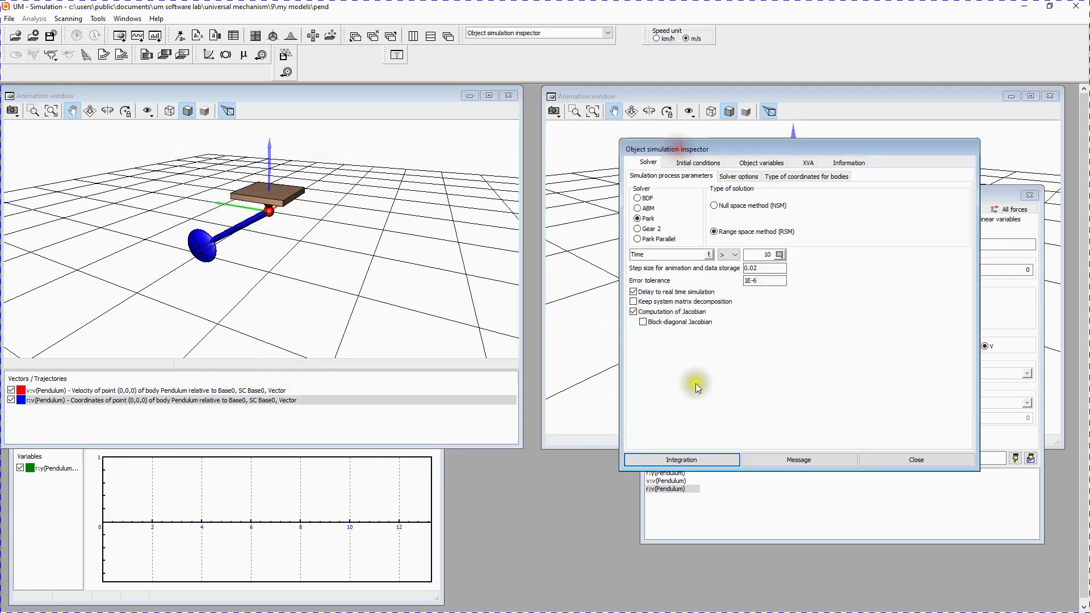
left_click(699, 462)
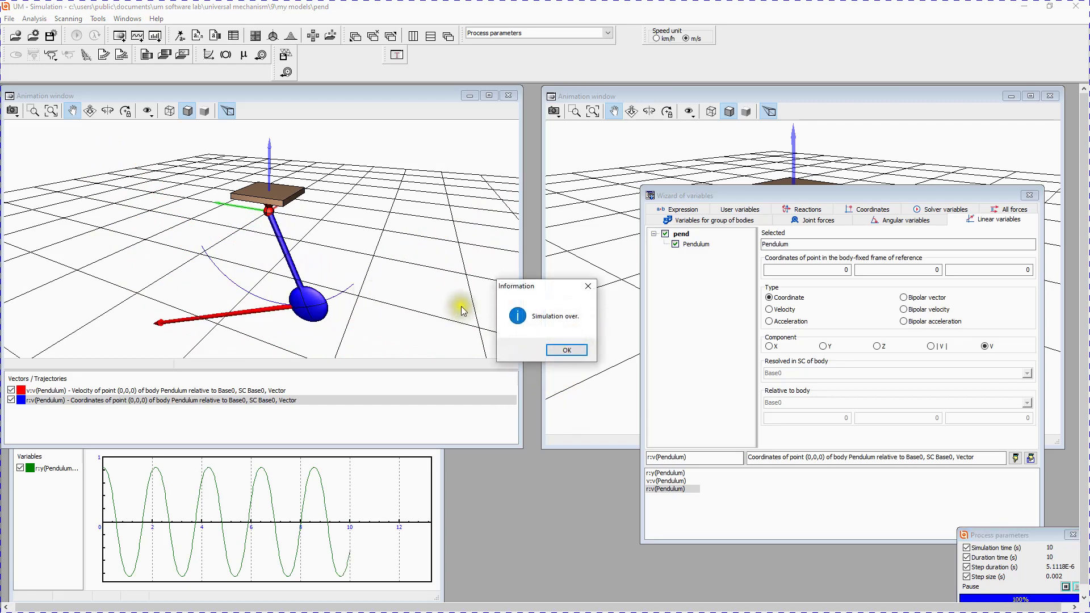
left_click(567, 350)
Set the scale of the velocity vectors (v) to 2 in the animation window's vector settings and apply it.
right_click(386, 264)
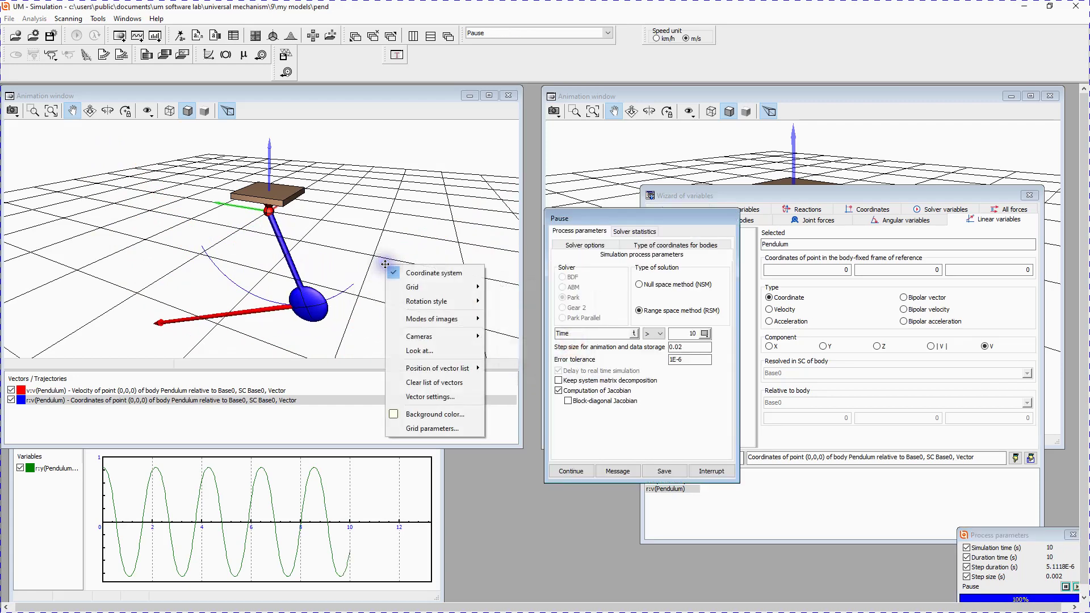
left_click(439, 396)
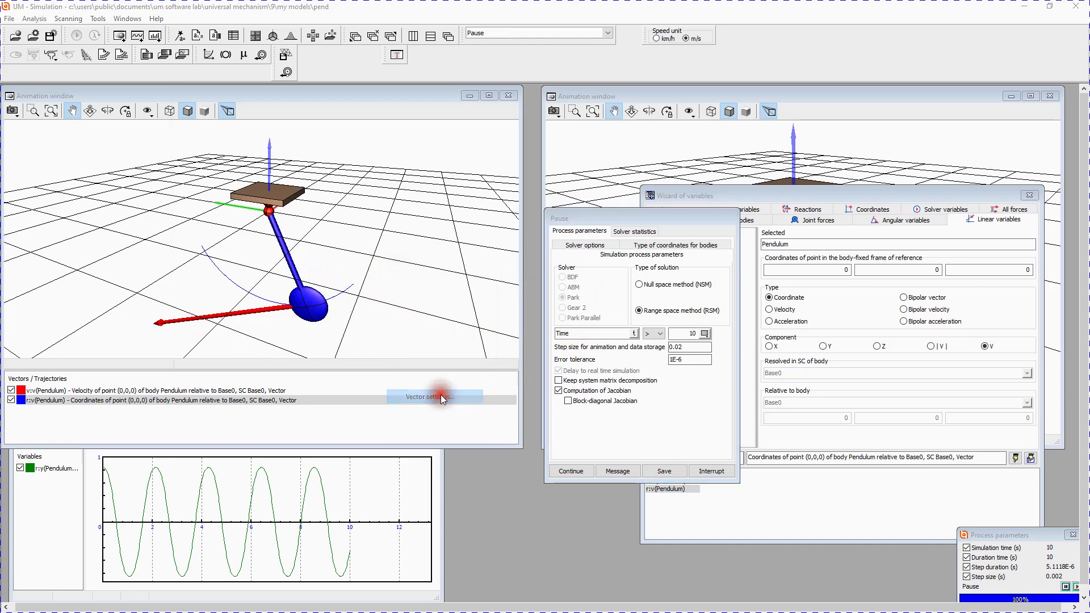
left_click_drag(252, 93, 429, 117)
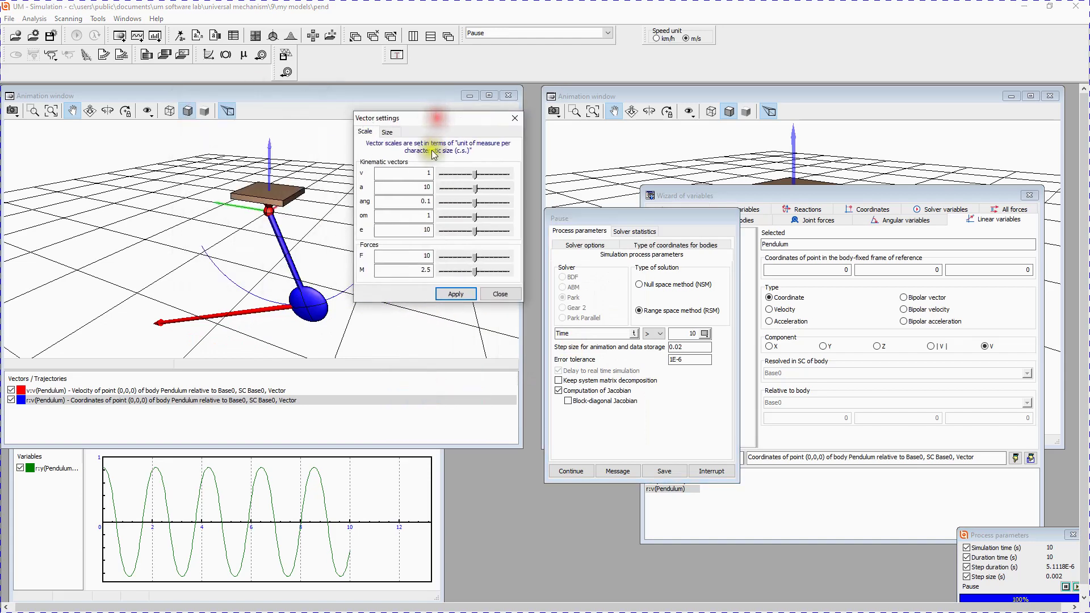
left_click(432, 174)
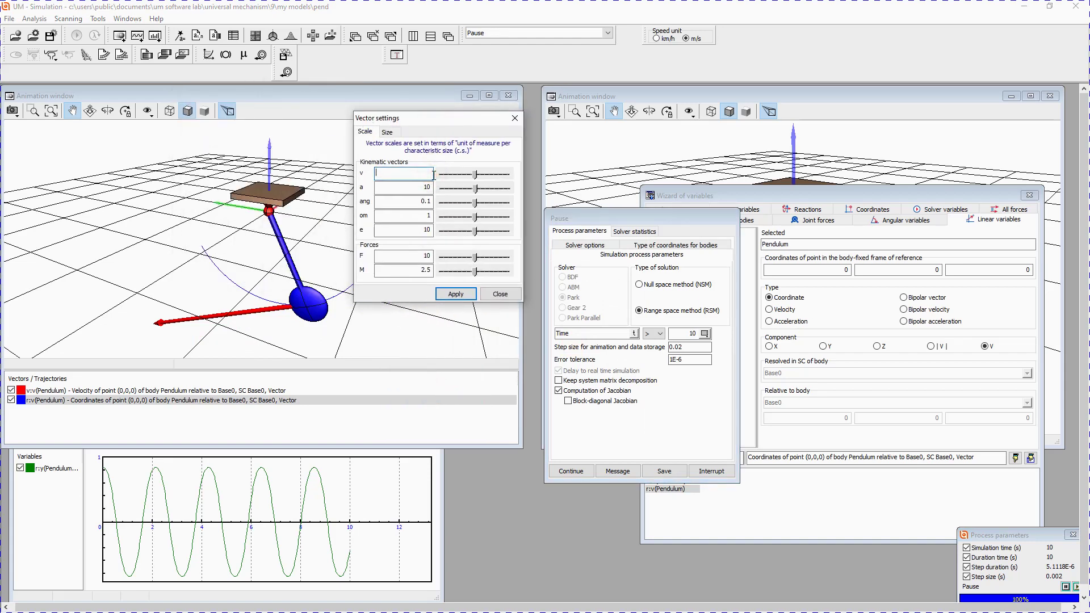
type("2")
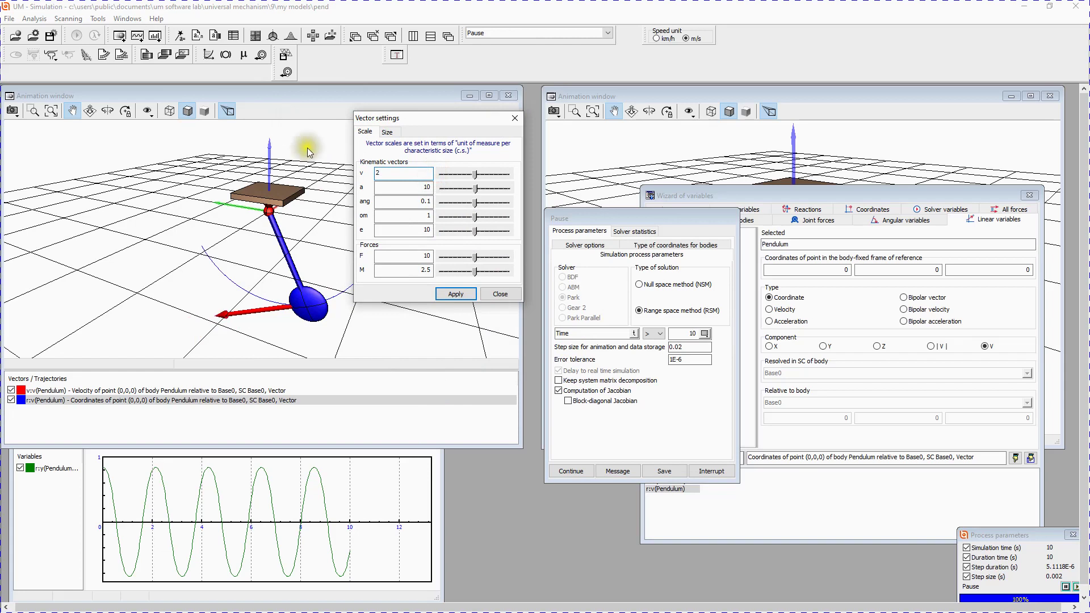
left_click(458, 294)
left_click(498, 293)
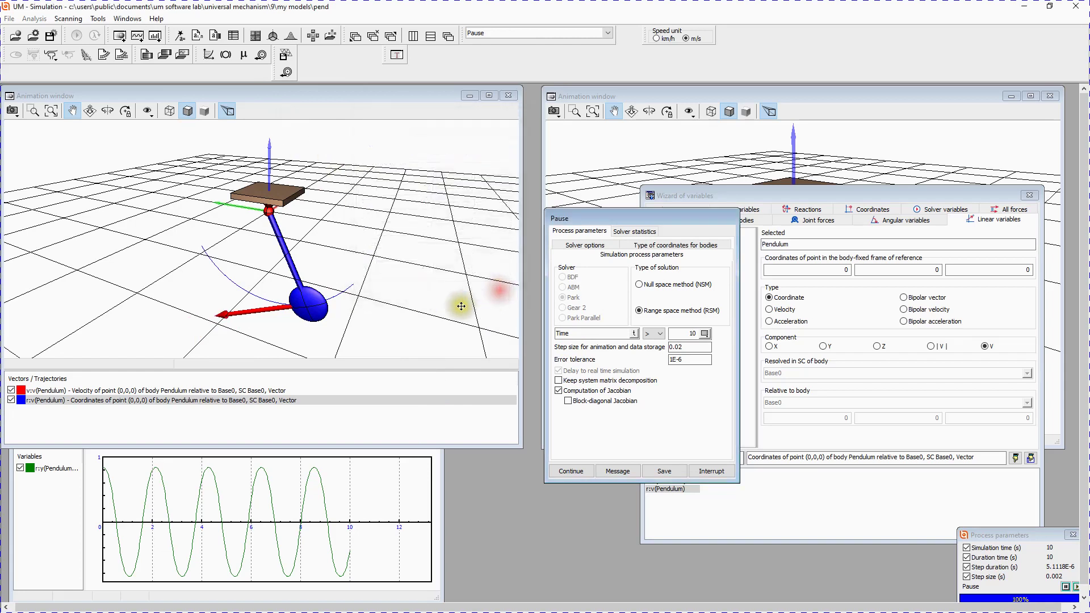
Review the display options of the pendulum's velocity vector and of its trajectory.
double_click(170, 392)
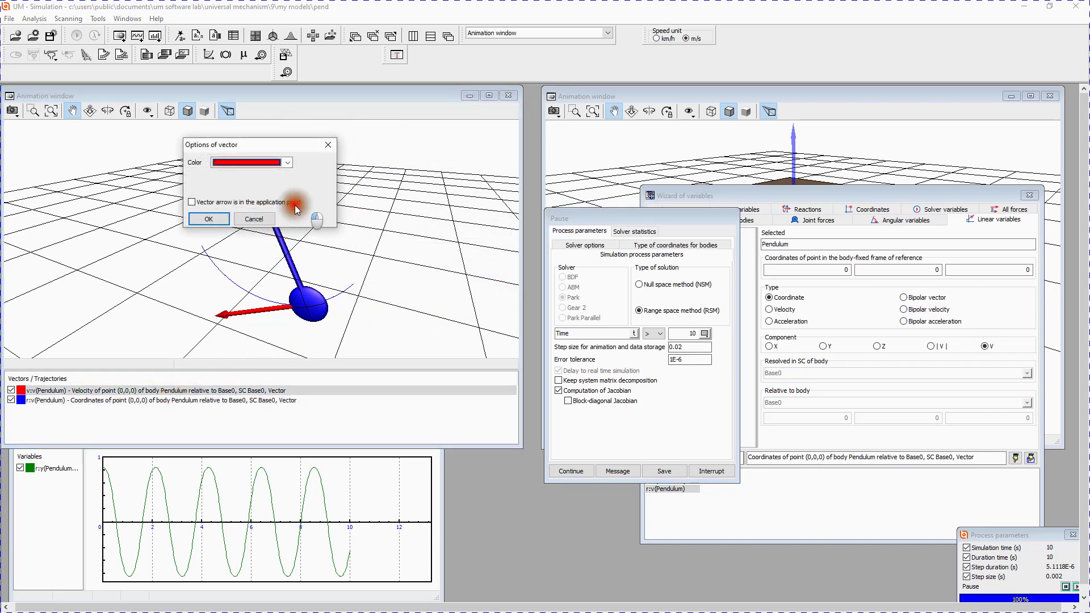
left_click(254, 219)
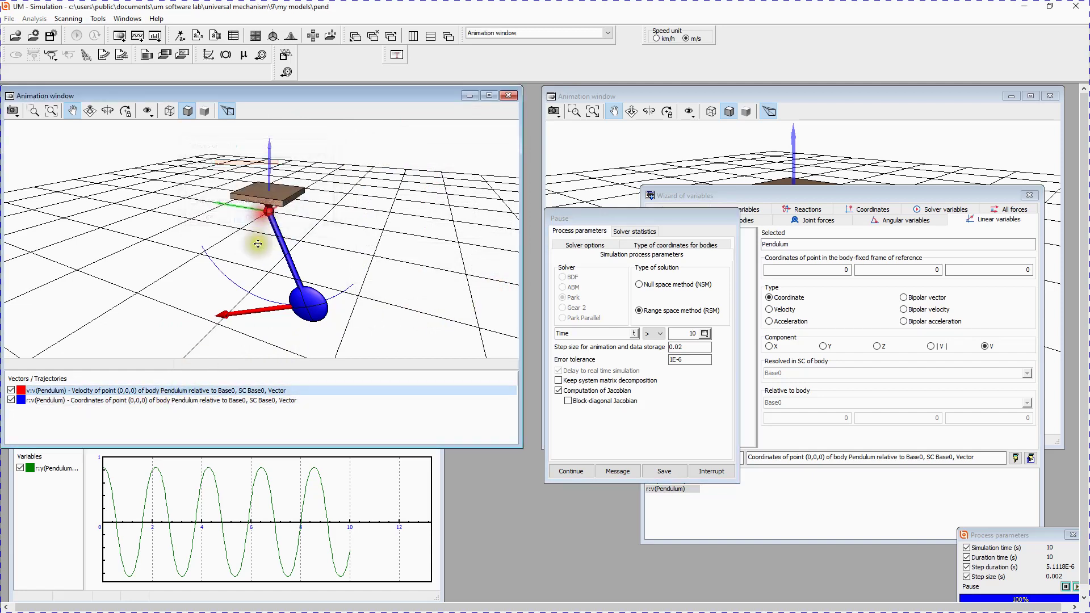
double_click(50, 403)
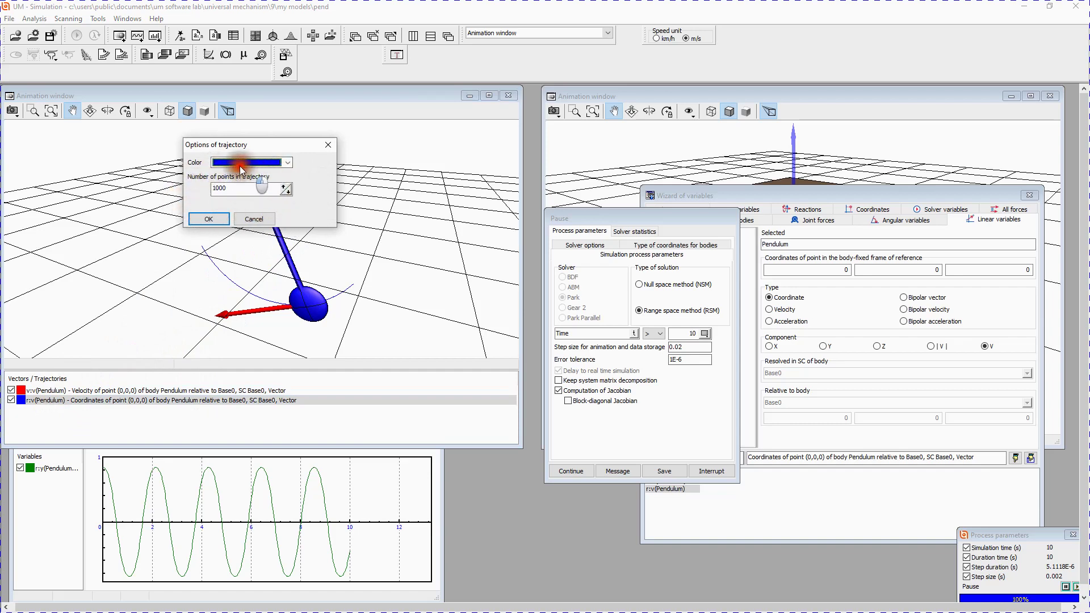
left_click(211, 219)
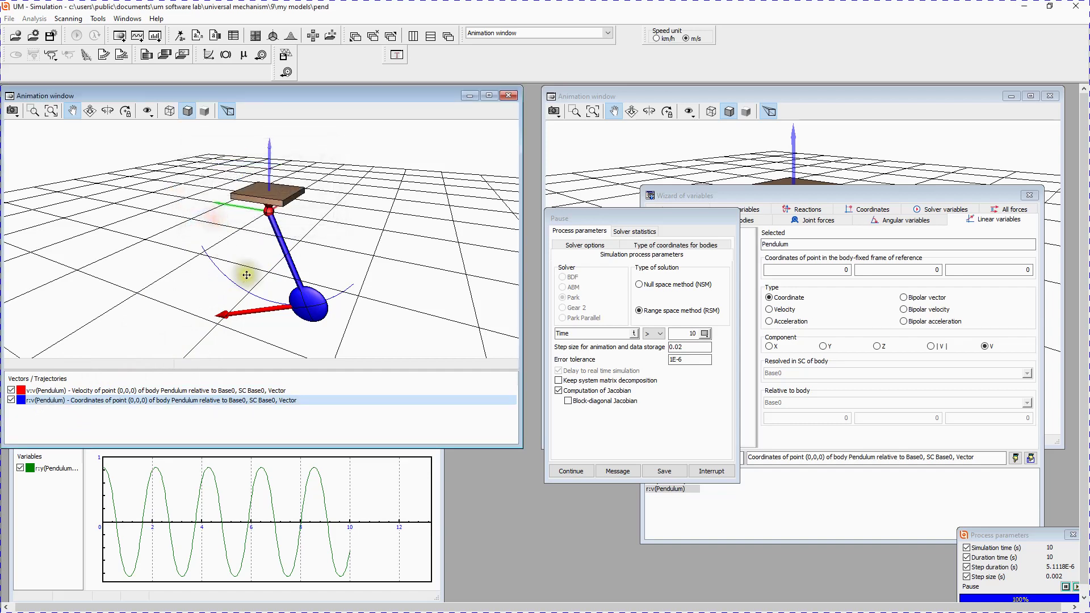